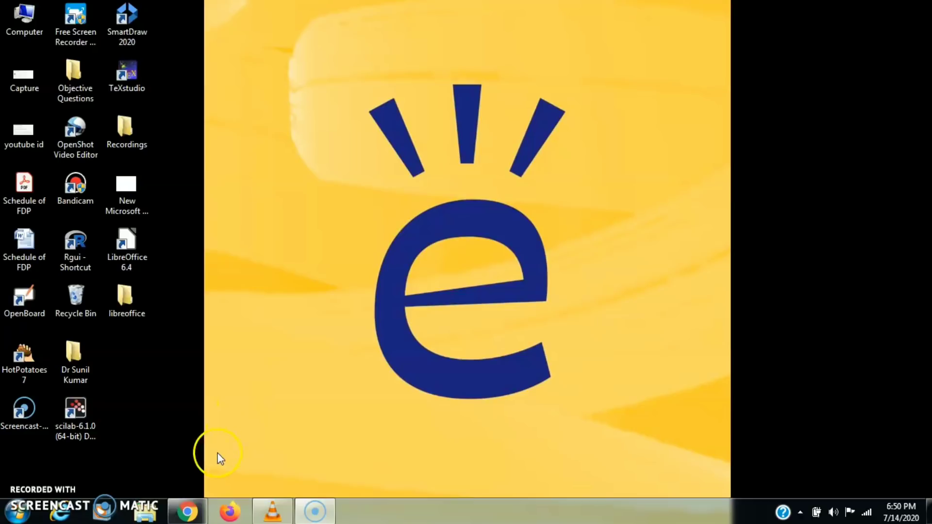
- Restore the Chrome window and go to google.com from the address bar
left_click(200, 505)
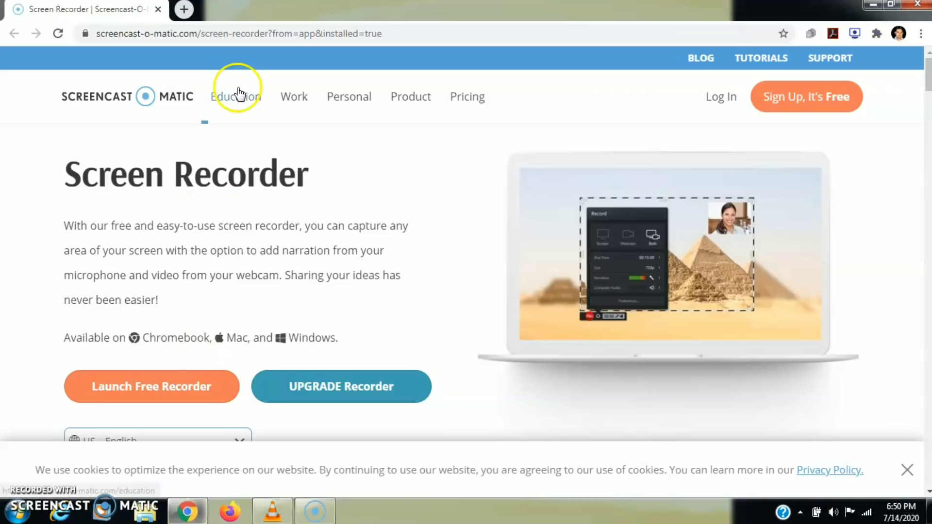
left_click(187, 32)
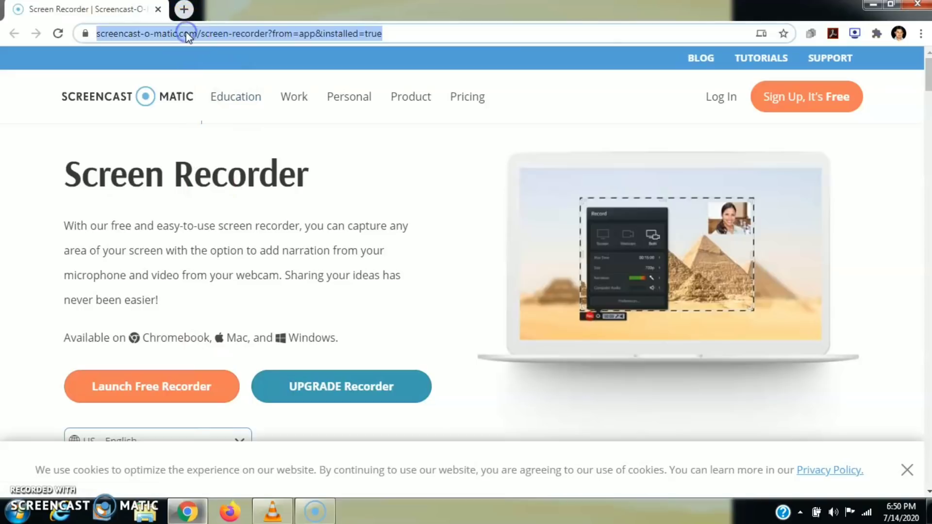
type("goo")
key("Return")
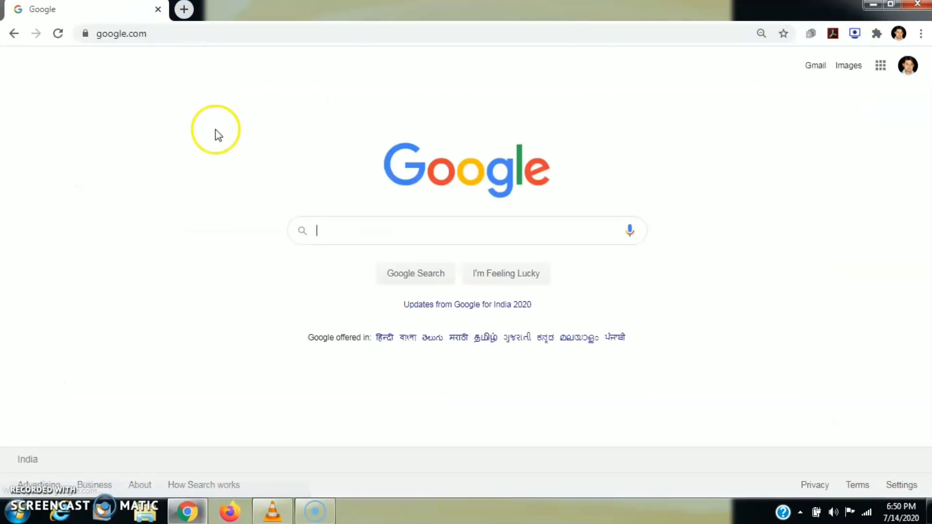
- Search for edmodo and open the official Edmodo website from the results
left_click(191, 39)
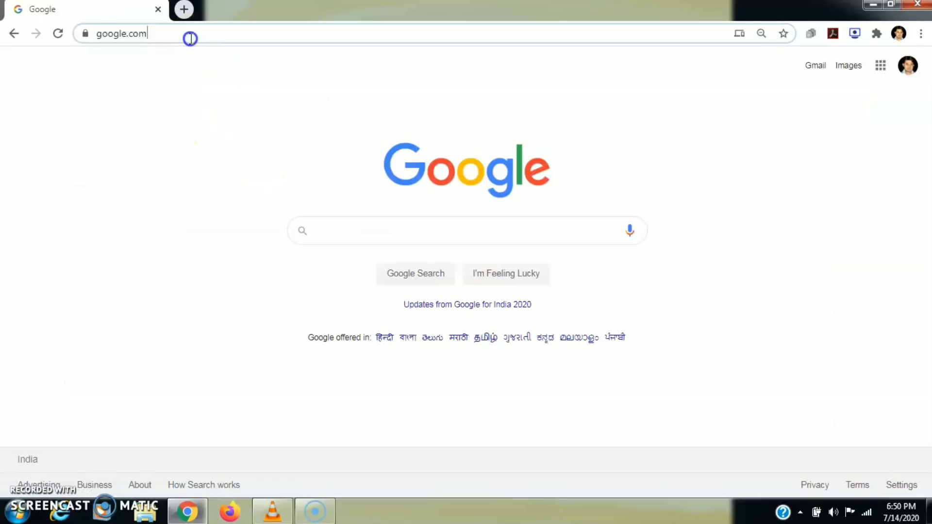
type("edmodo")
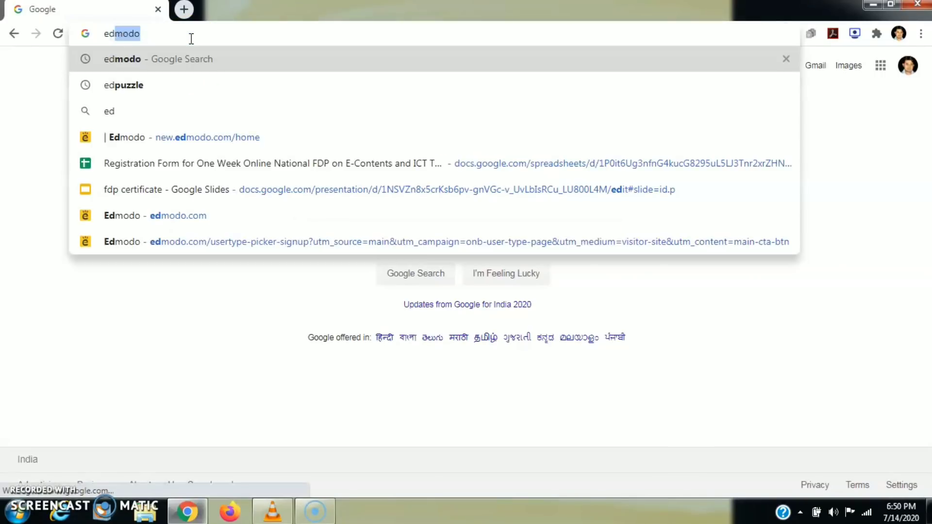
key("Return")
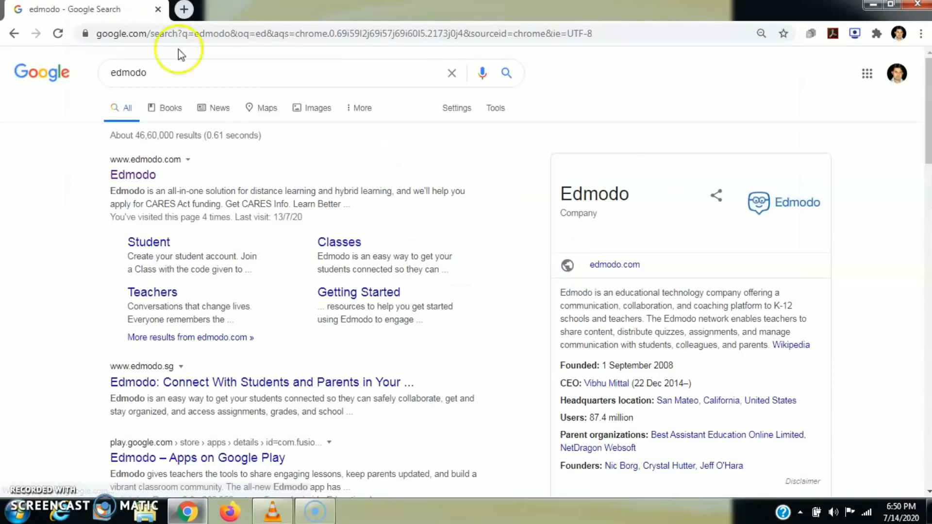
left_click(137, 179)
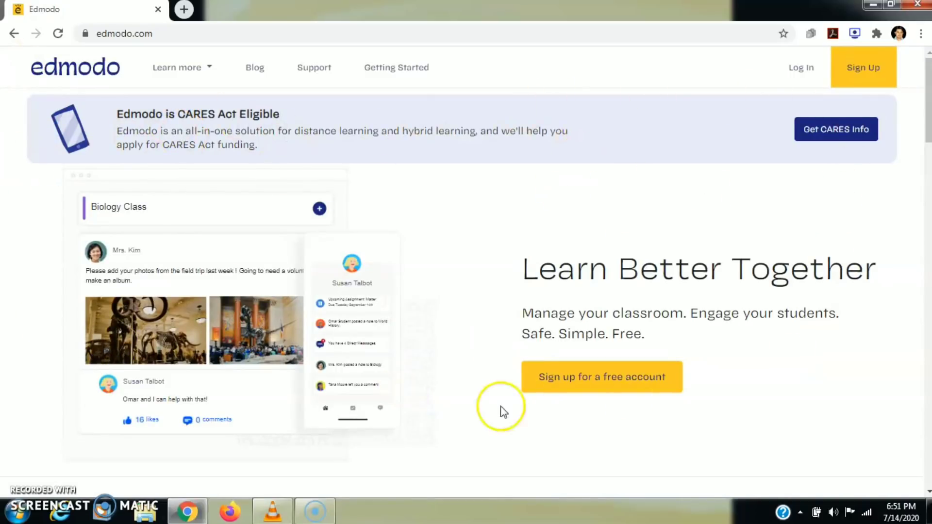
- Try Sign up, go back, then reach the Log In page and choose logging in with Google
left_click(538, 380)
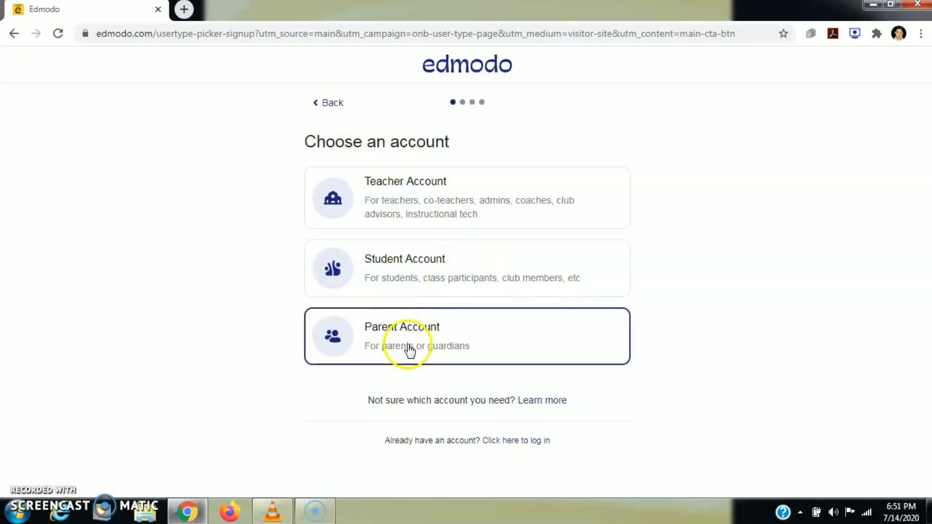
left_click(13, 33)
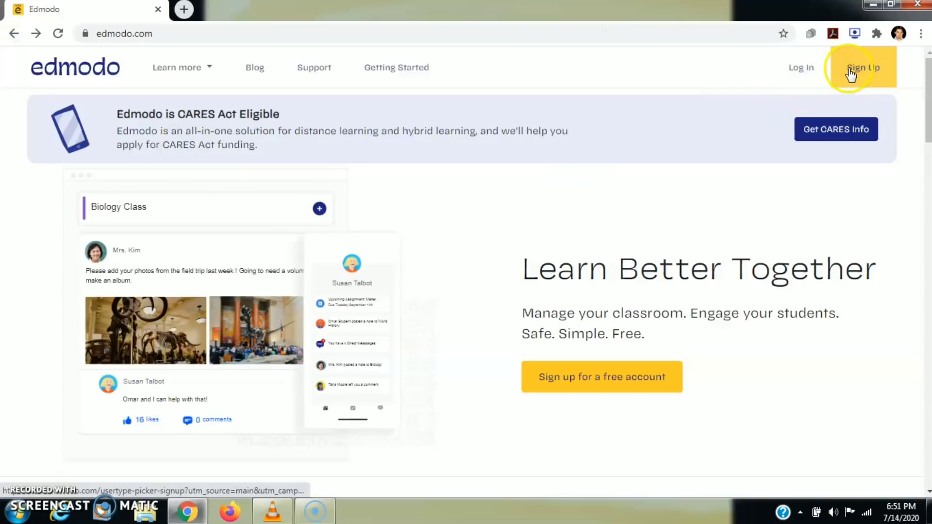
left_click(802, 70)
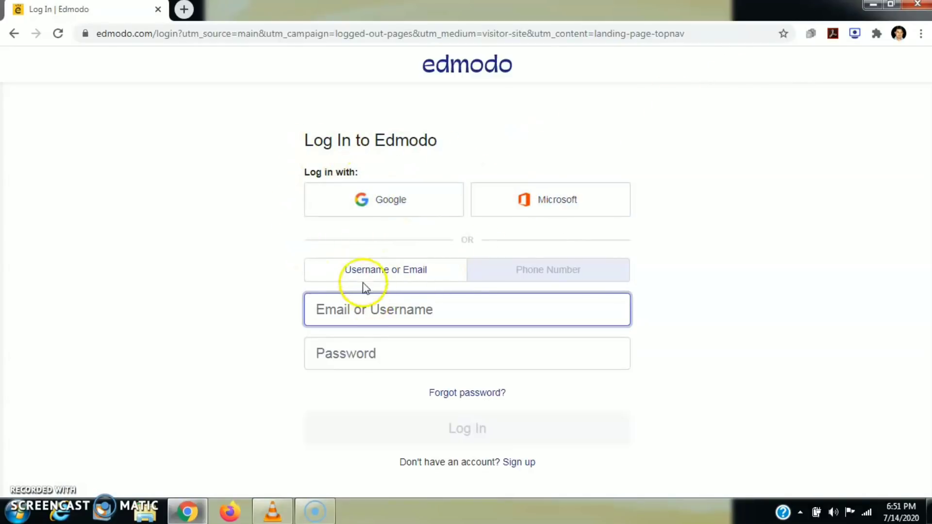
left_click(371, 198)
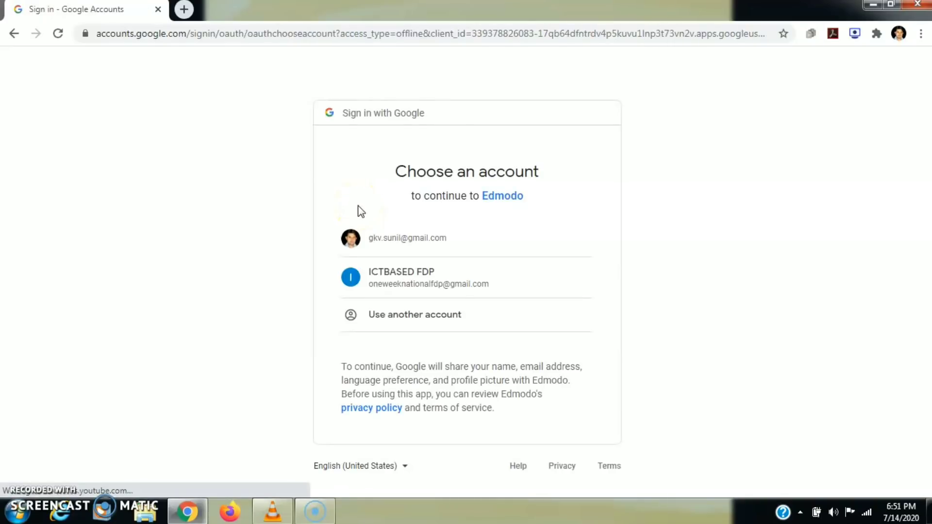
- Choose the teacher's Google account to sign in to Edmodo
left_click(385, 238)
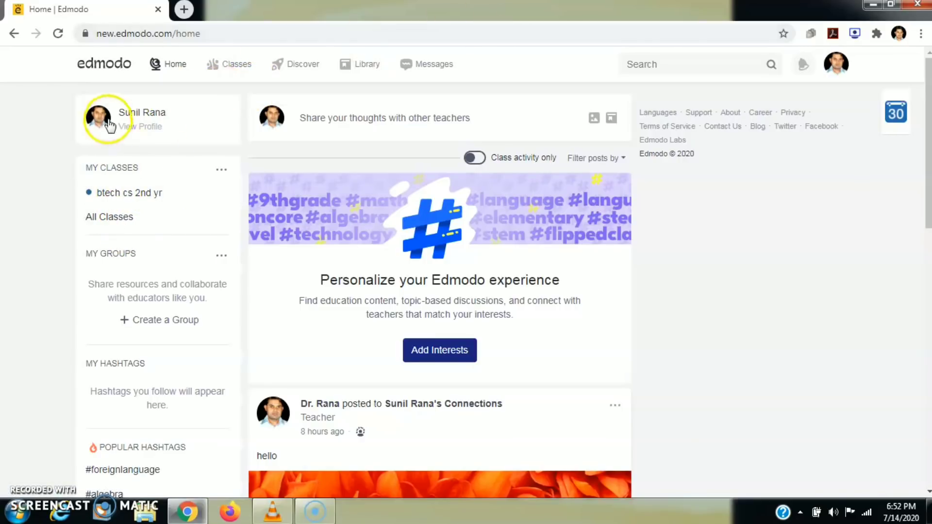
left_click(139, 129)
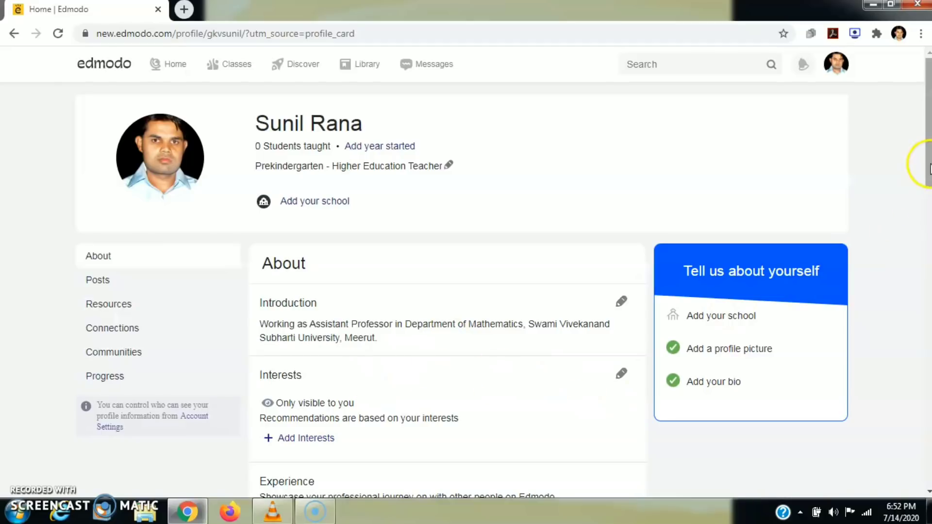
mouse_move(931, 165)
left_mouse_down()
mouse_move(930, 177)
mouse_move(928, 154)
left_mouse_up()
mouse_move(168, 166)
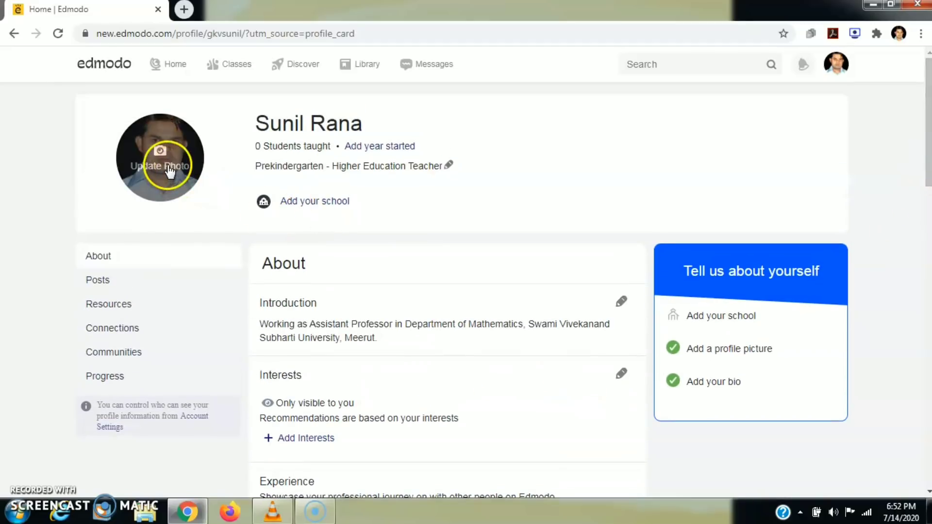
left_click(13, 34)
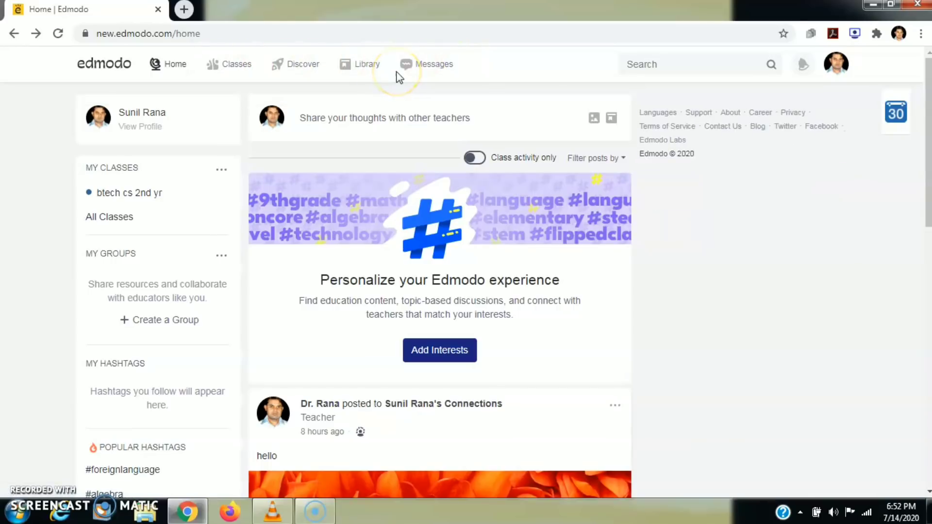
mouse_move(226, 72)
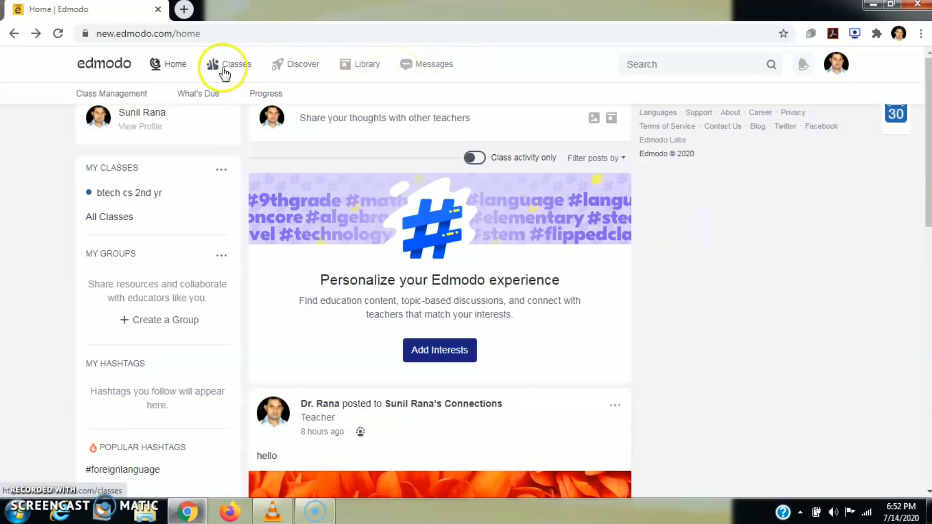
- Go to My Classes and choose to create a new class from the + menu
left_click(223, 68)
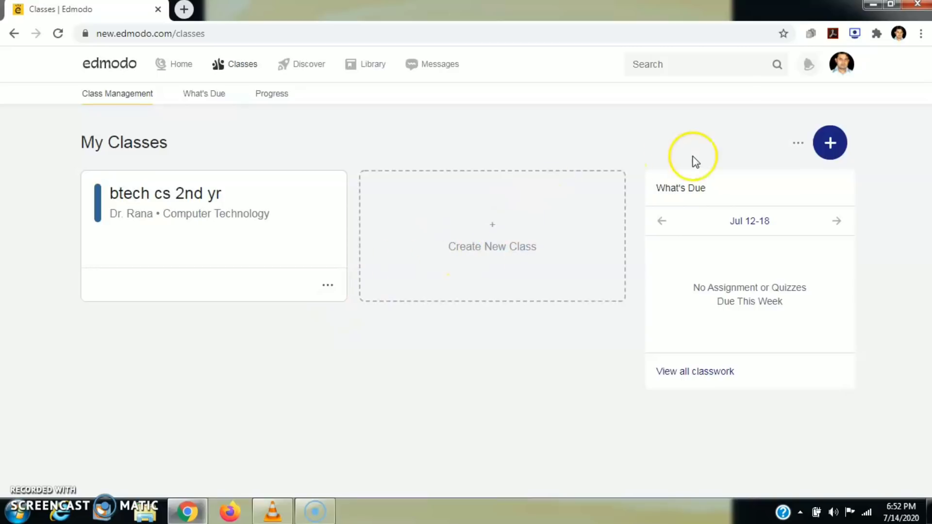
left_click(831, 144)
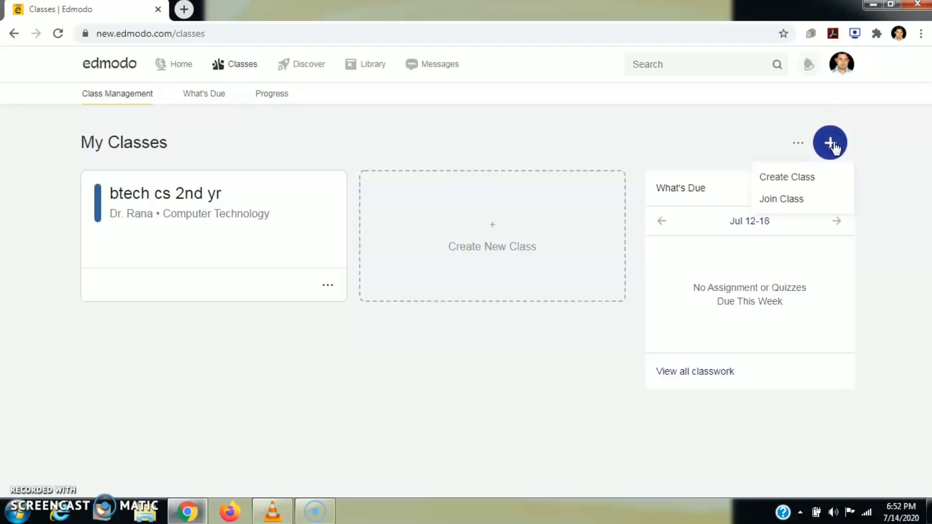
left_click(775, 179)
- Name the class 'MSc Mathematics IV Sem' with description 'Fuzzy Mathematics & Its Applications'
left_click(431, 159)
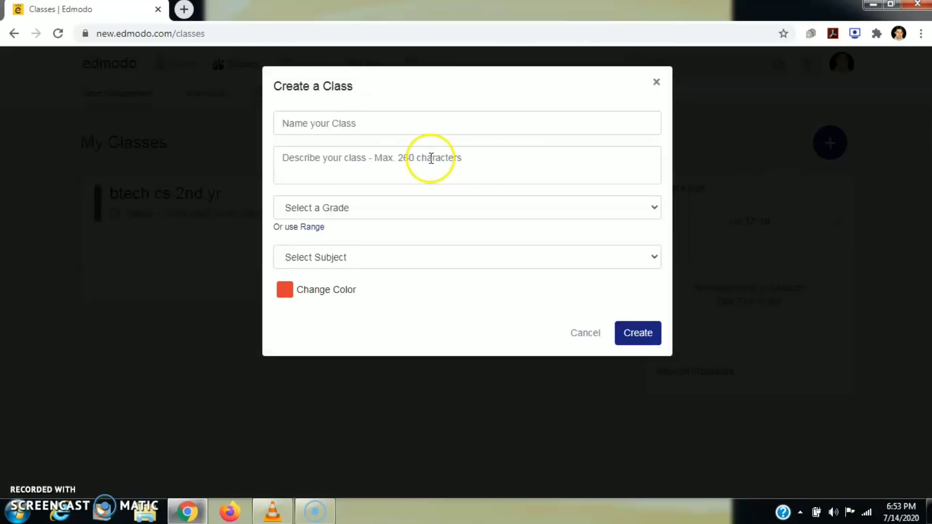
left_click(364, 121)
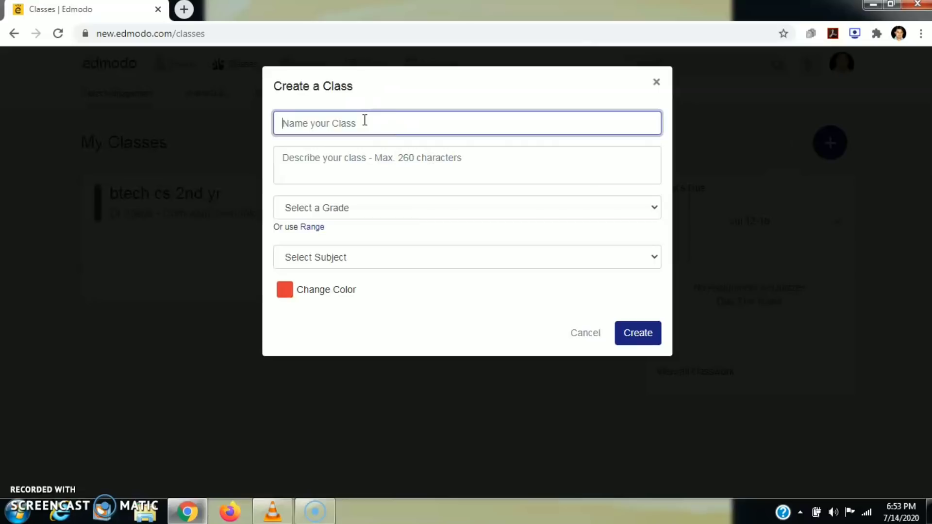
type("MSc Mathematics IV Sem")
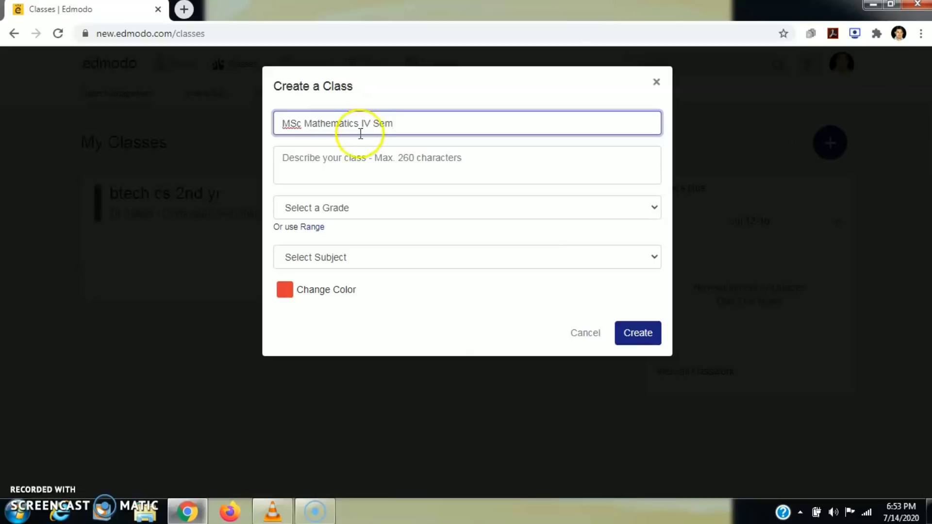
left_click(358, 160)
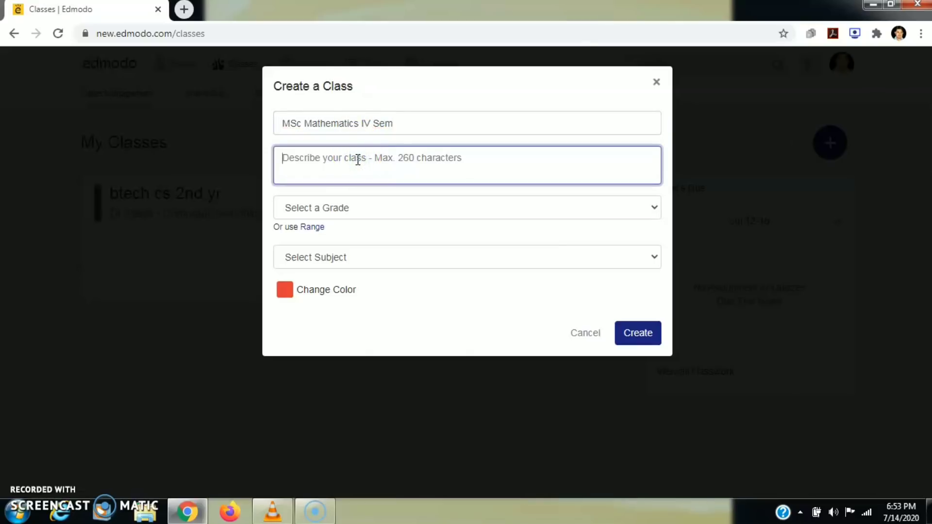
type("Mathematics")
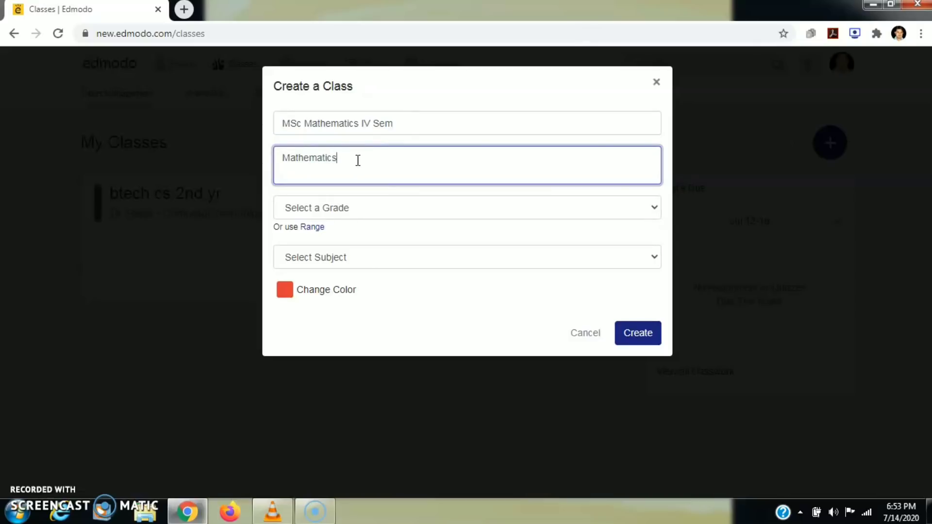
key("BackSpace")
key("BackSpace")
key("BackSpace")
key("BackSpace")
key("BackSpace")
key("BackSpace")
key("BackSpace")
key("BackSpace")
key("BackSpace")
key("BackSpace")
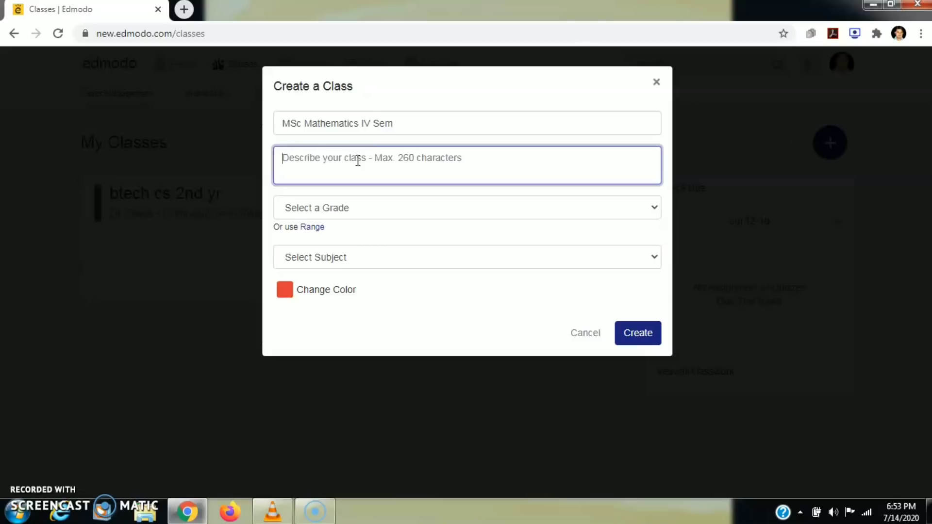
type("F")
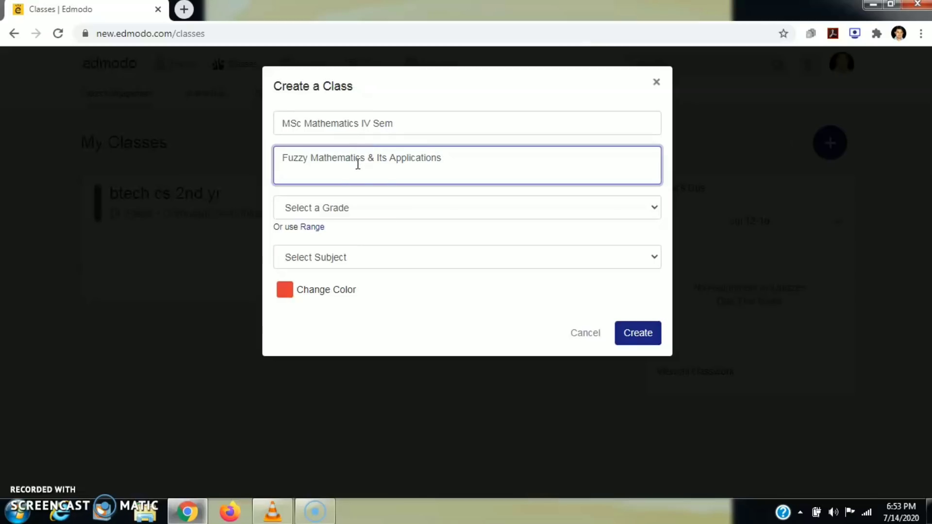
left_click(371, 207)
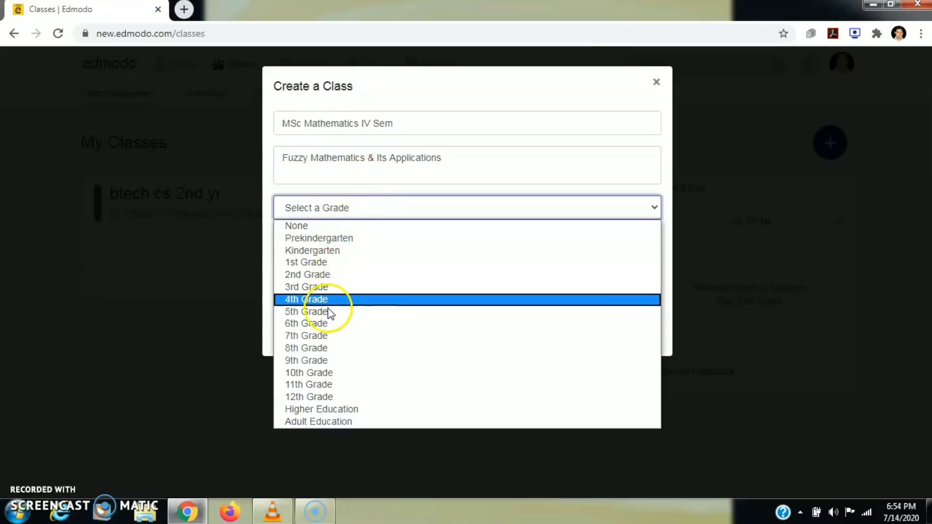
- Set the class grade to Higher Education, subject to Mathematics, and pick a sub-subject
left_click(322, 410)
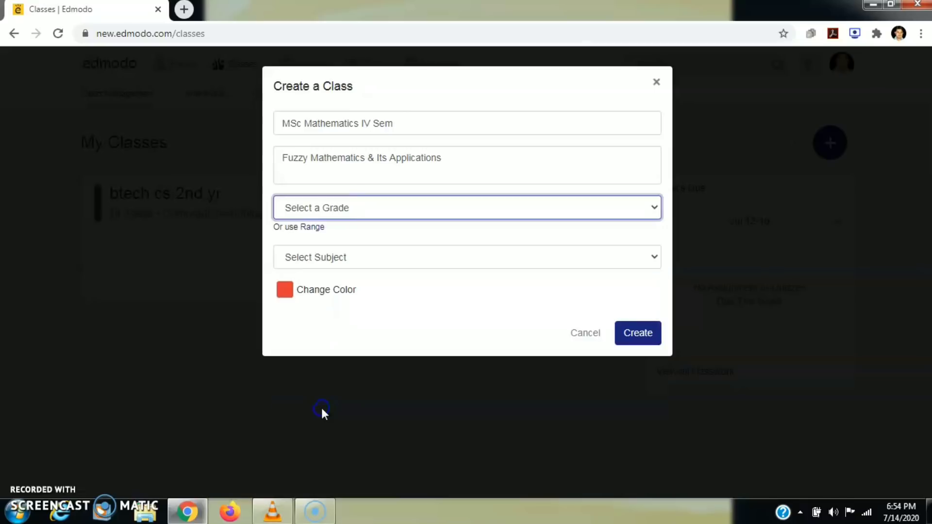
left_click(343, 262)
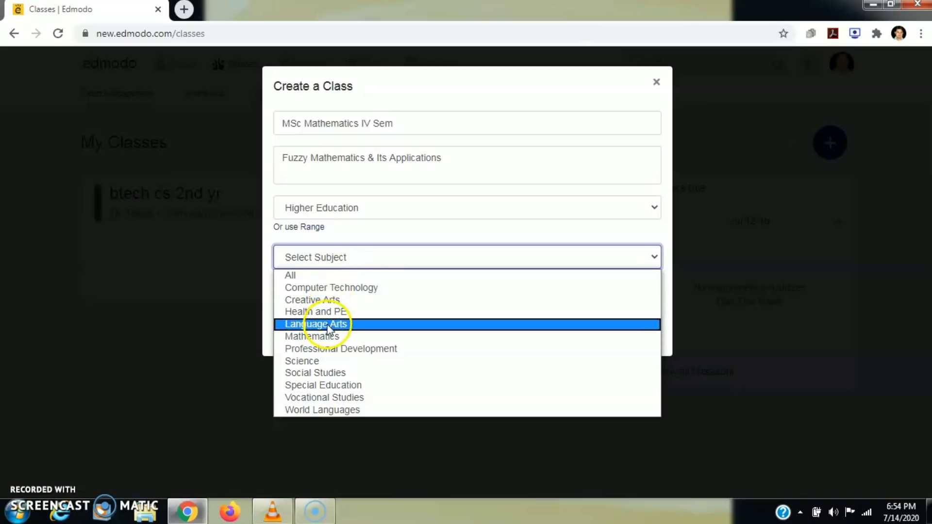
left_click(315, 338)
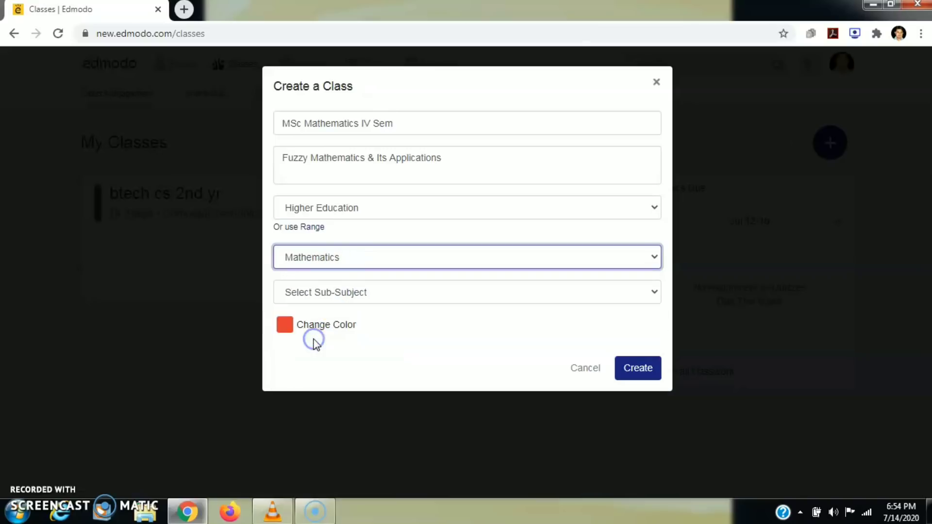
left_click(438, 298)
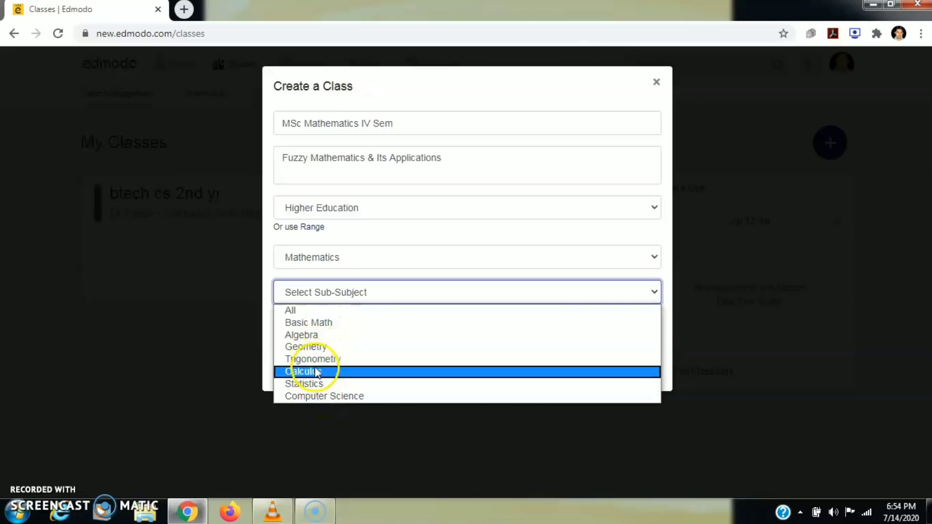
left_click(296, 310)
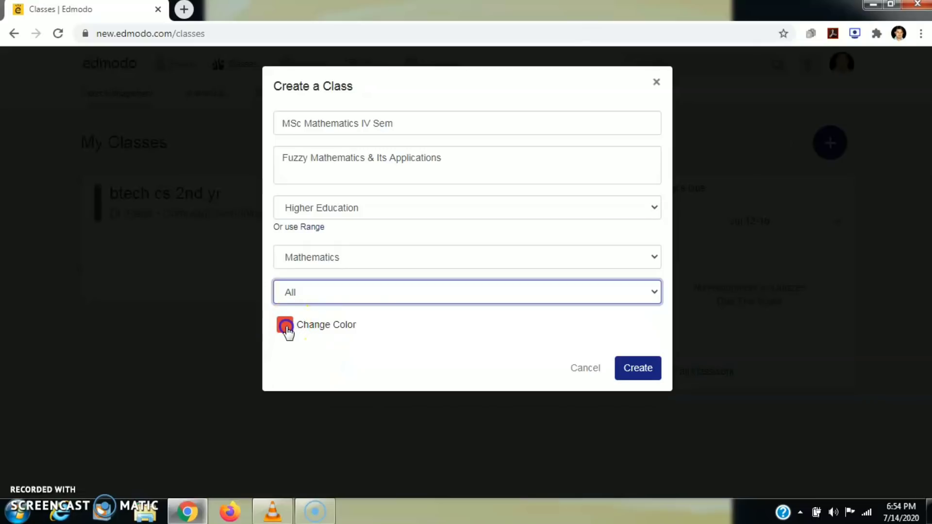
- Make the class colour orange and create the class
left_click(286, 326)
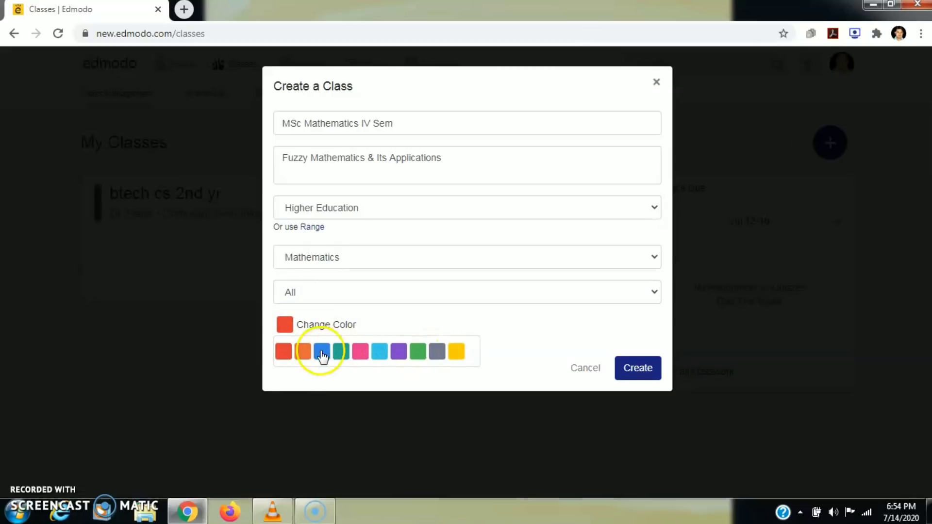
left_click(302, 354)
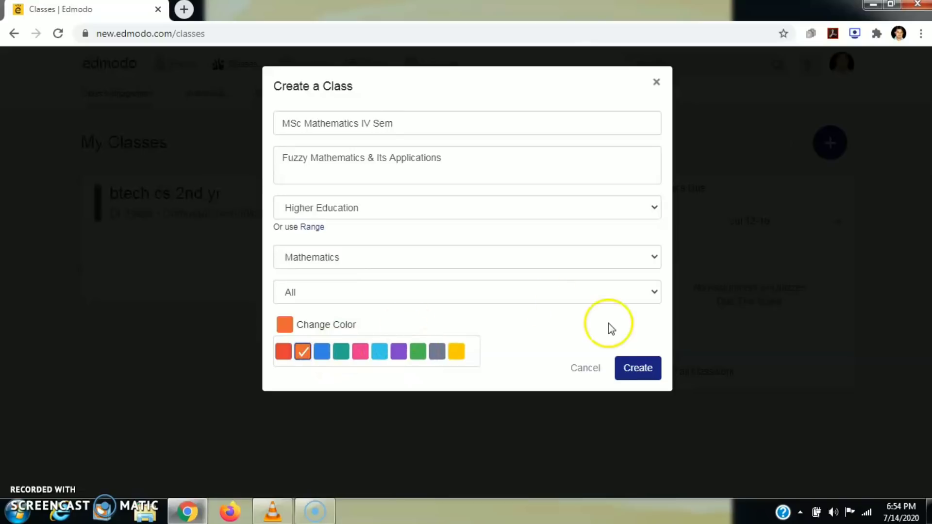
left_click(632, 370)
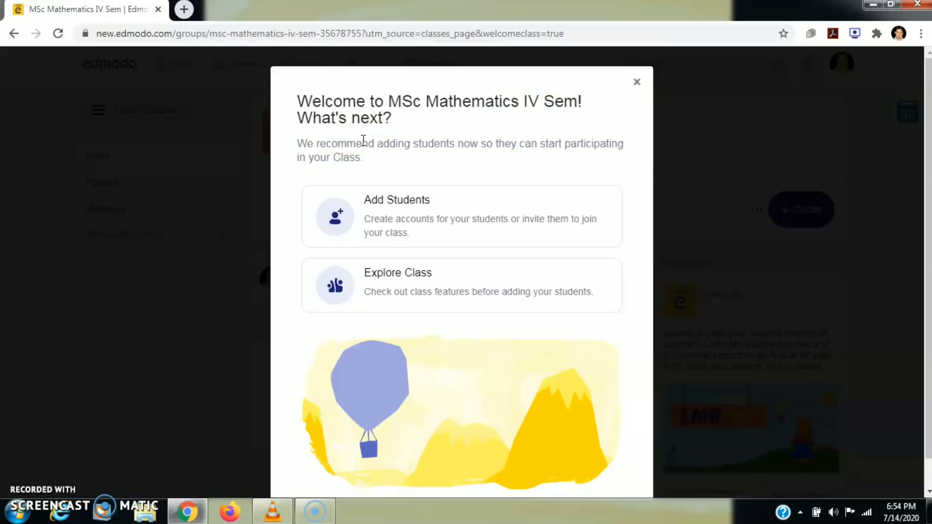
- Enter one student's first name, last name and e-mail, then create the account
left_click(382, 199)
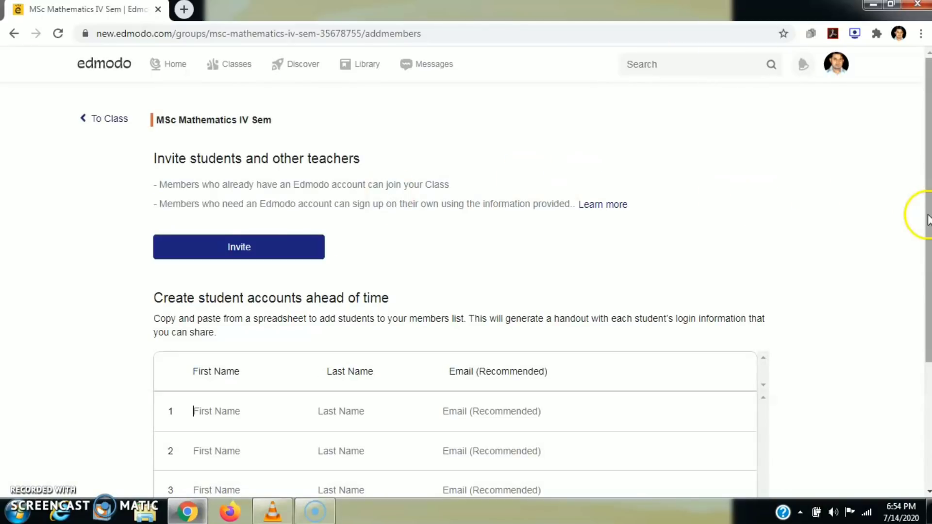
left_click_drag(929, 216, 921, 312)
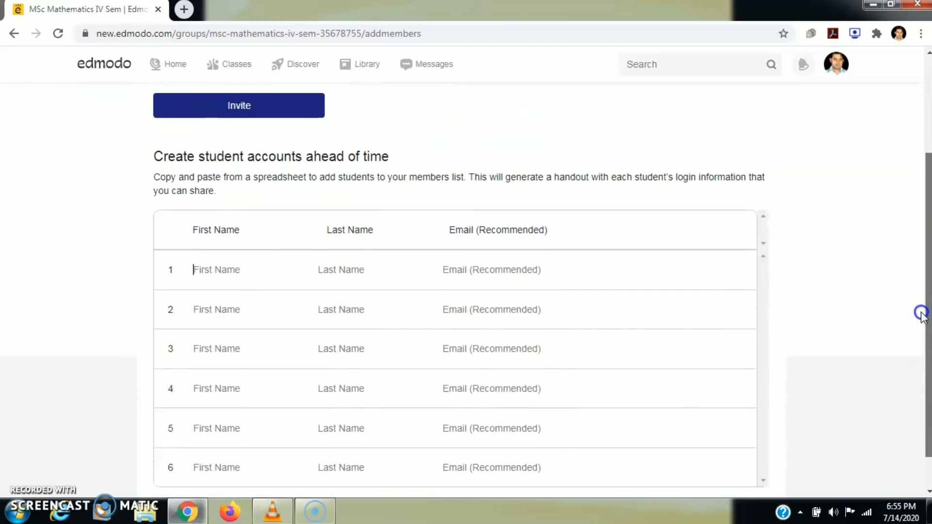
left_click(215, 269)
type("sunil")
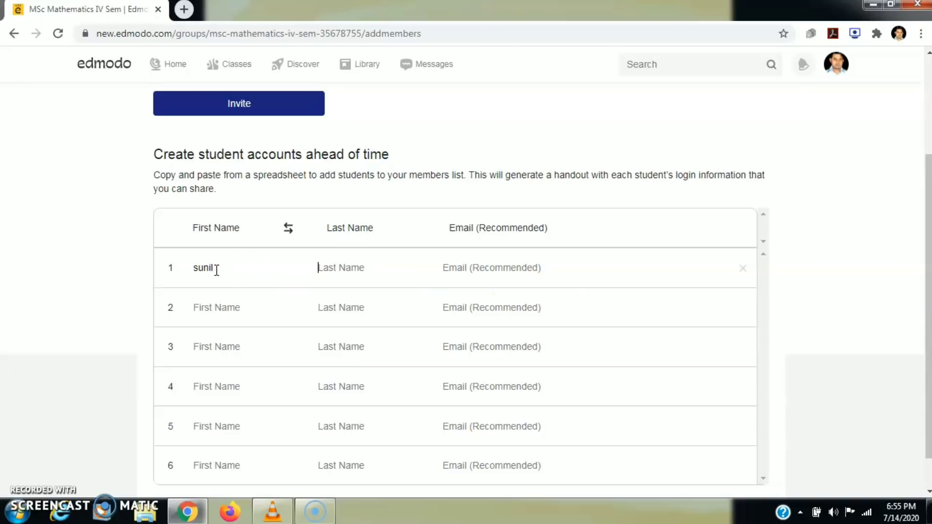
key("Tab")
type("ra")
key("Tab")
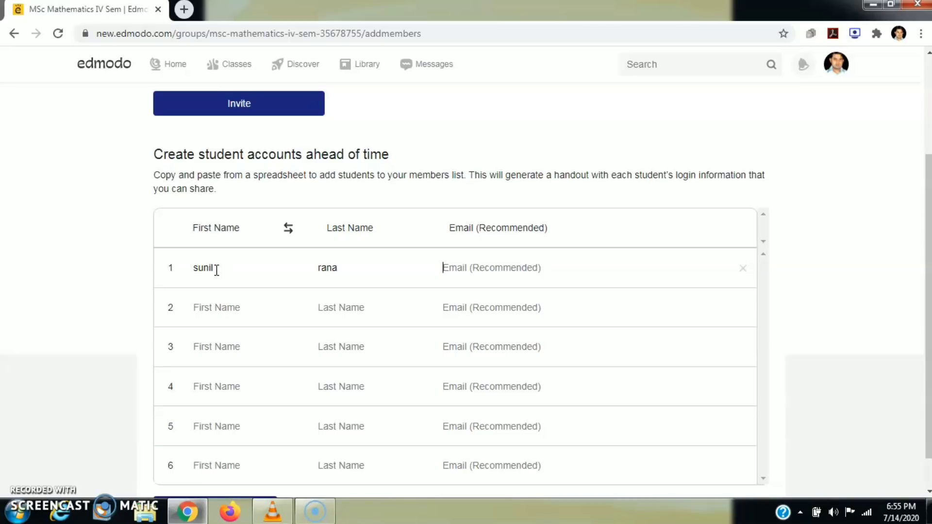
type("g")
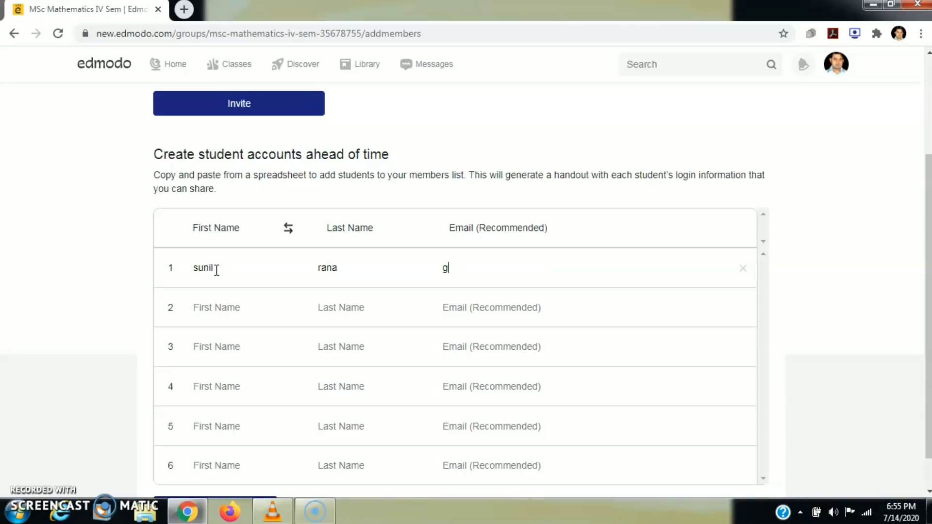
key("BackSpace")
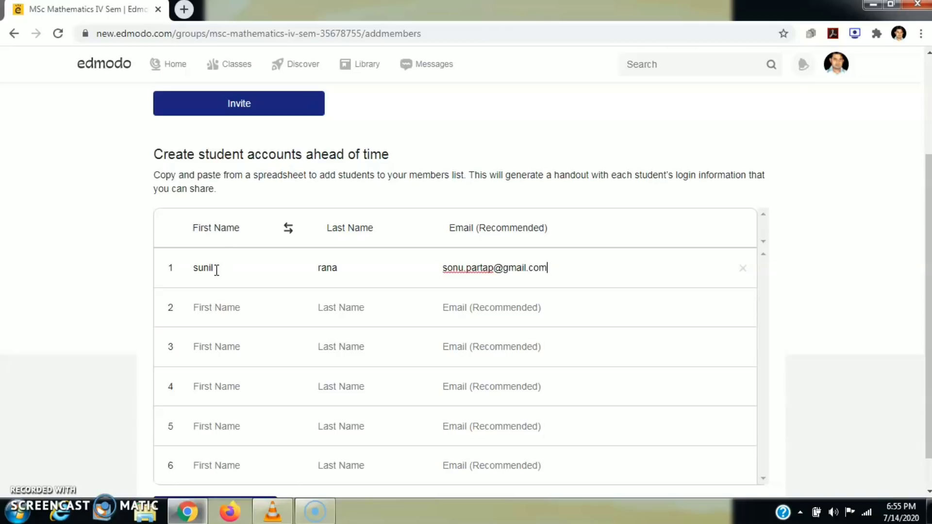
left_click(599, 301)
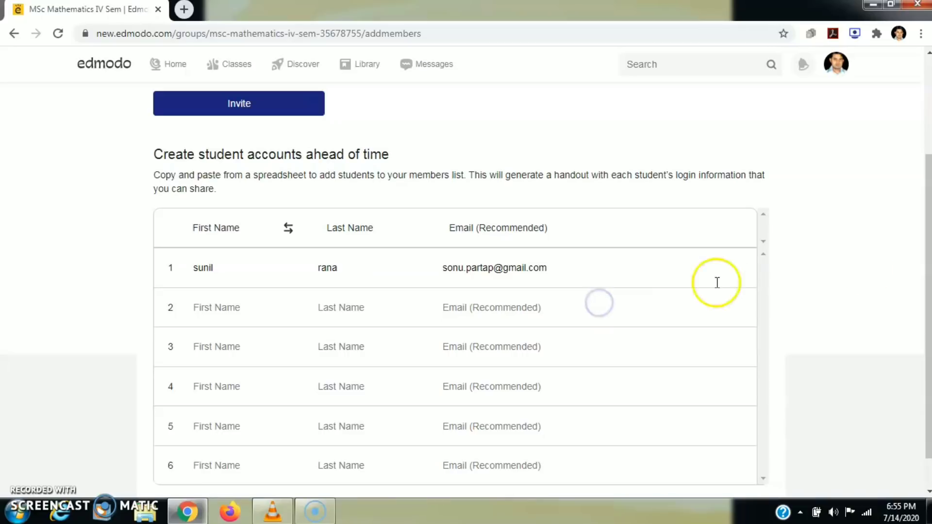
left_click_drag(925, 266, 928, 318)
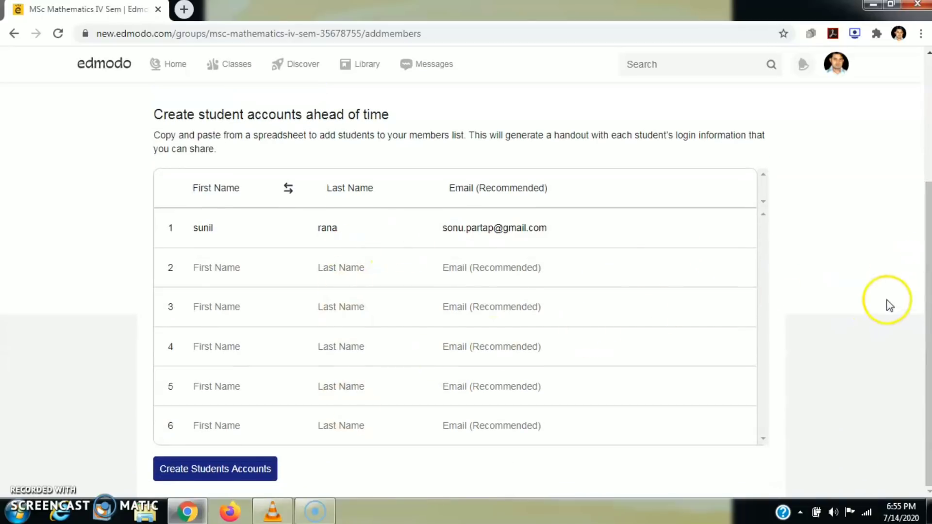
left_click(225, 474)
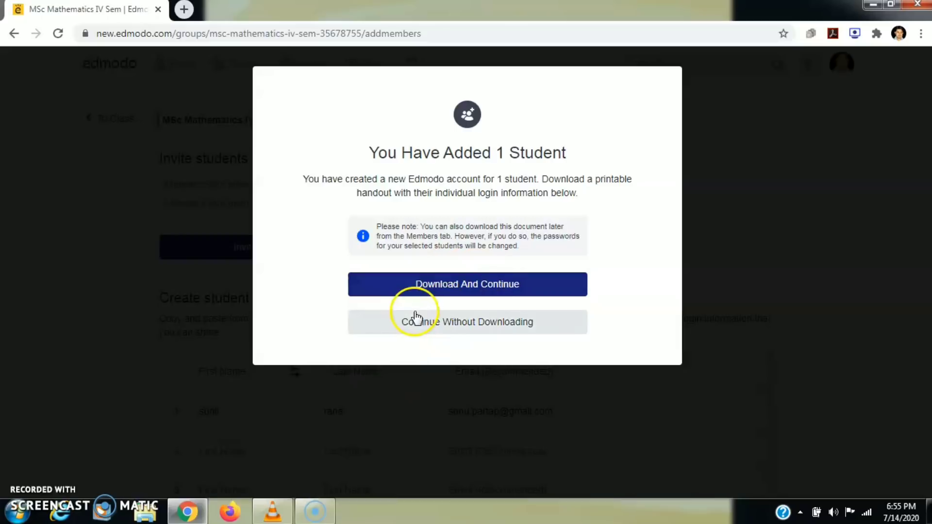
- Continue without downloading the login handout and skip connecting parents to reach the Members list
left_click(430, 322)
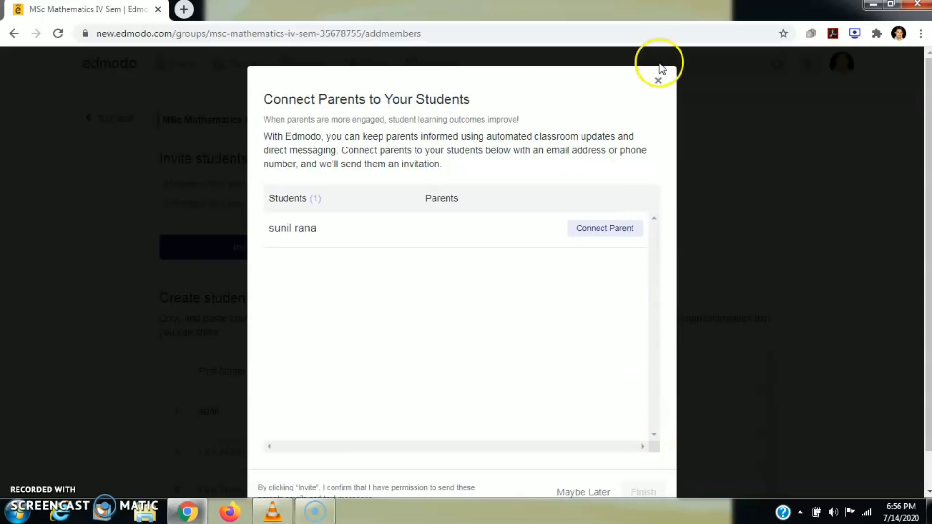
left_click(658, 81)
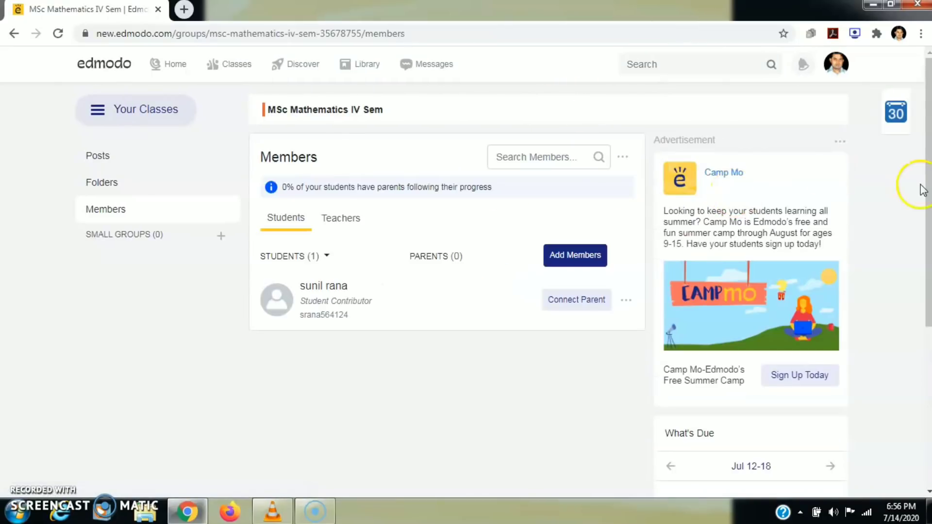
scroll(922, 202, "down", 1)
left_click_drag(929, 227, 927, 198)
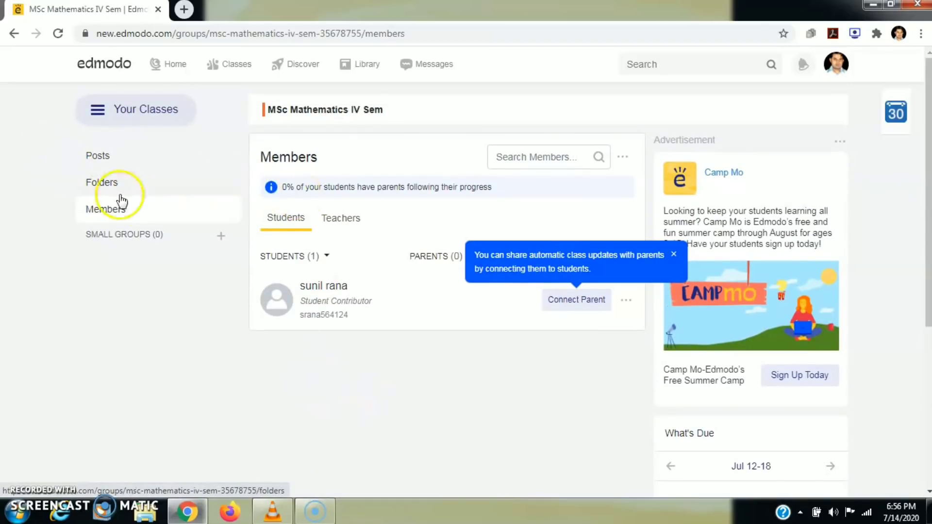
left_click(441, 350)
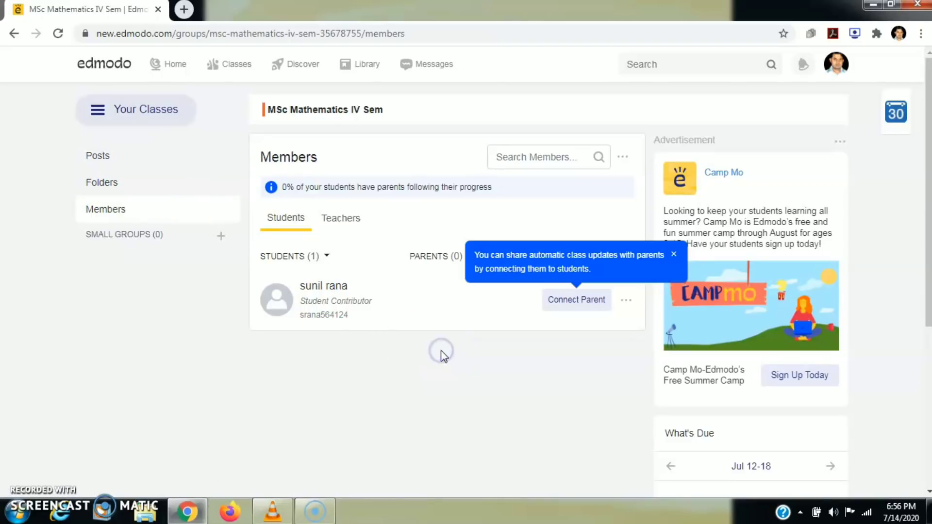
left_click(286, 222)
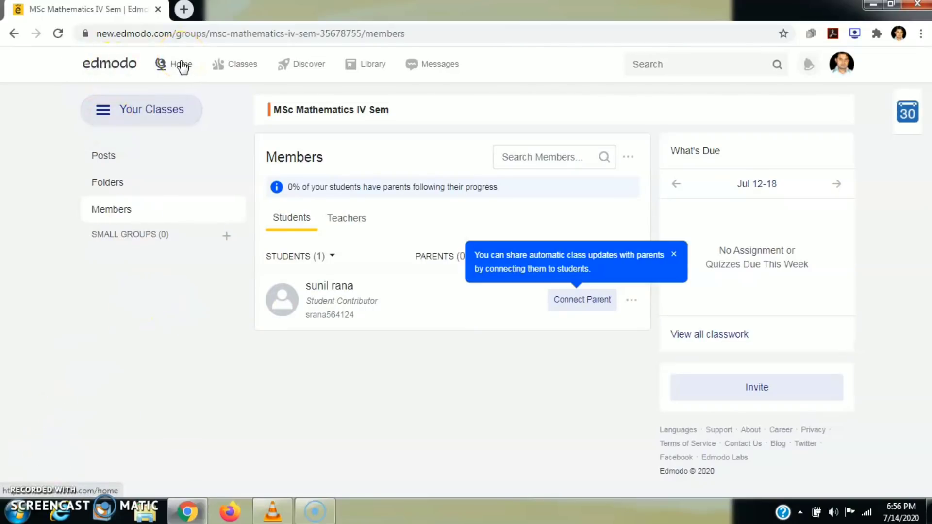
- Reopen the MSc Mathematics IV Sem class from Classes and go to its Add Members page
left_click(232, 68)
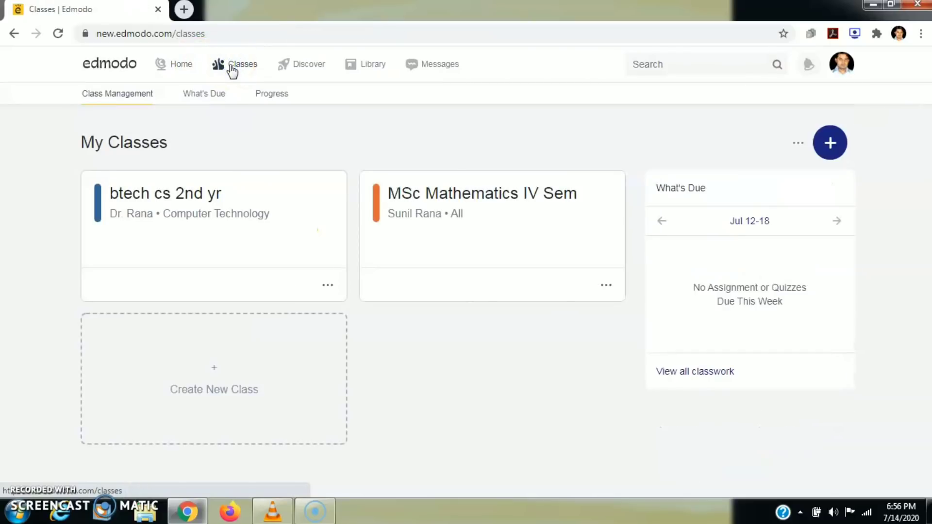
left_click(237, 68)
left_click(432, 210)
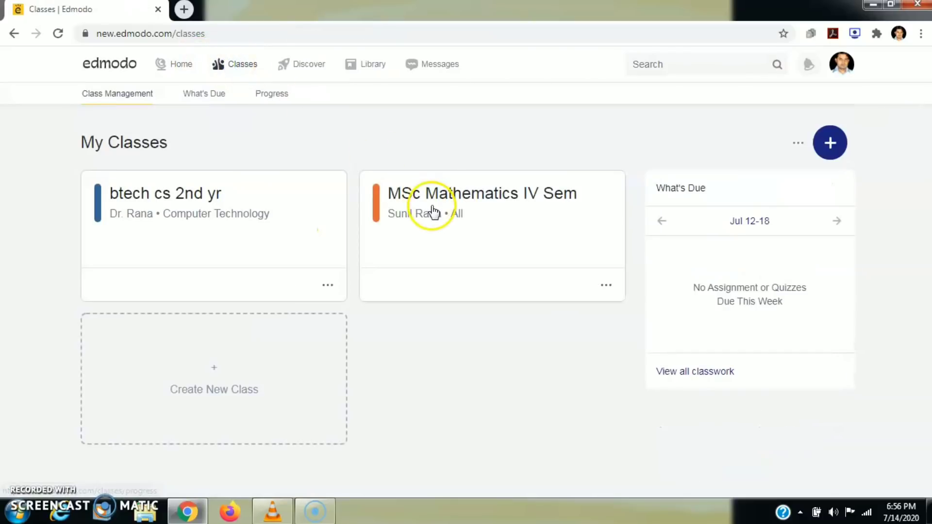
left_click(499, 221)
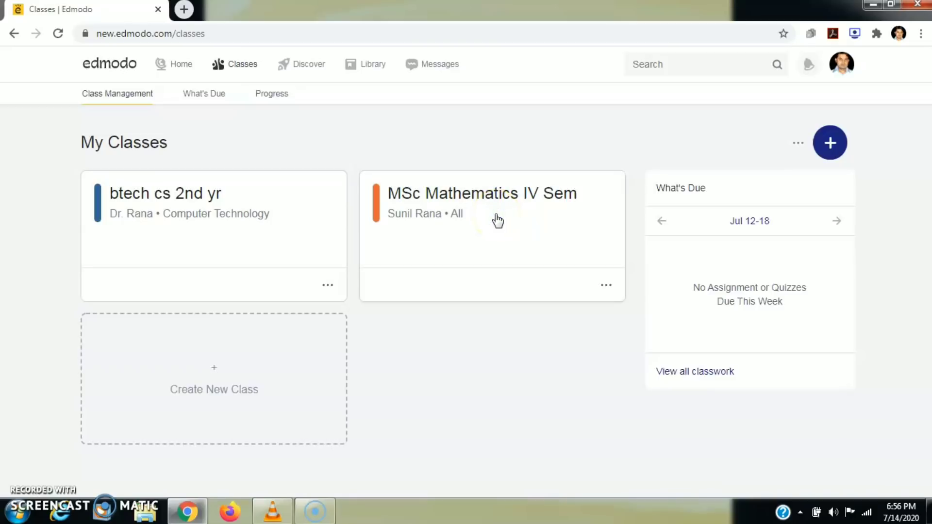
left_click(471, 195)
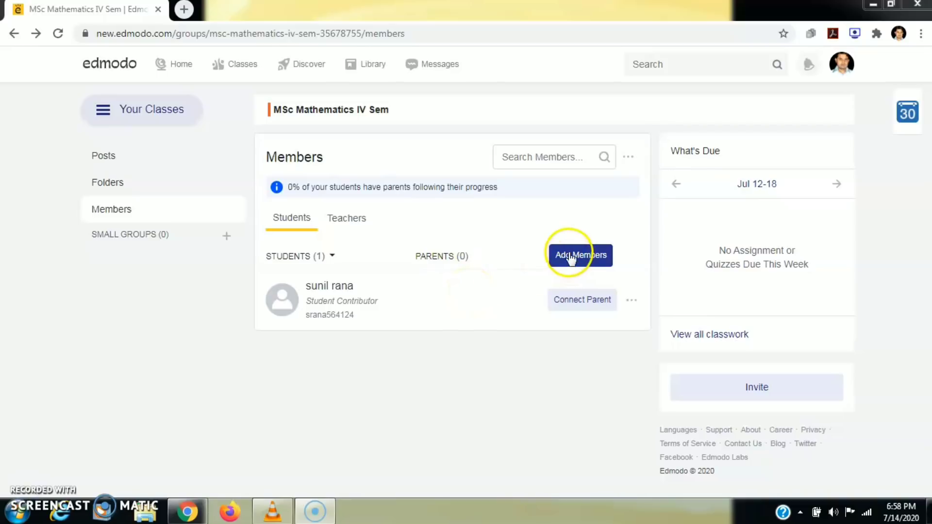
left_click(585, 256)
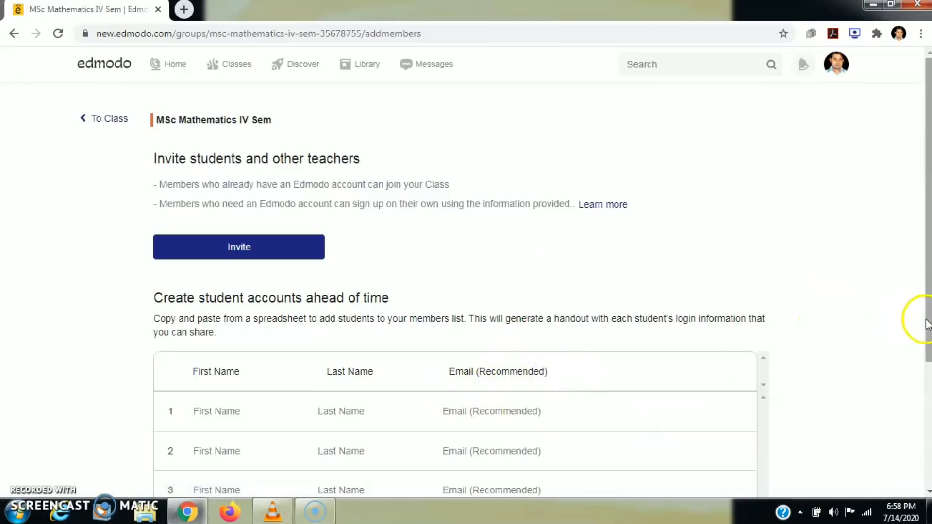
mouse_move(927, 320)
left_mouse_down()
mouse_move(928, 381)
mouse_move(926, 326)
left_mouse_up()
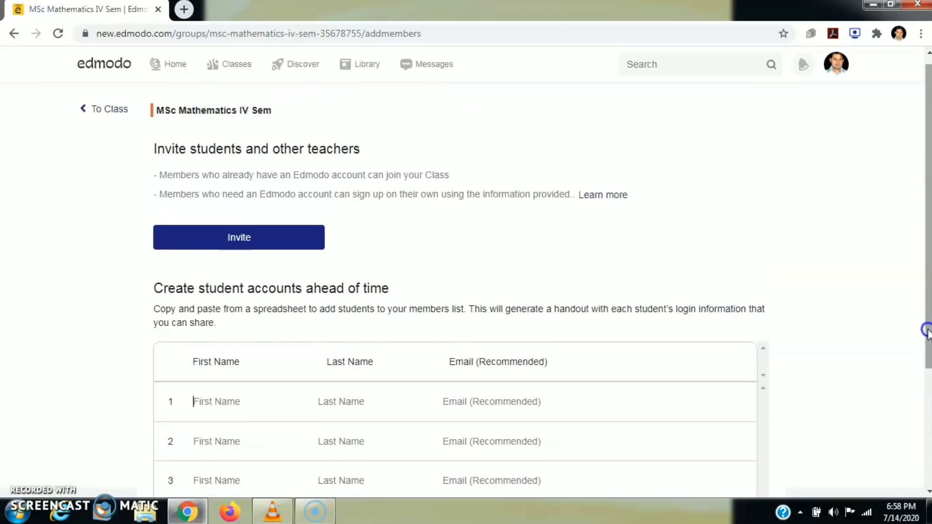
- Open the class's PDF joining instructions for students and parents, review them, then close them
left_click(237, 235)
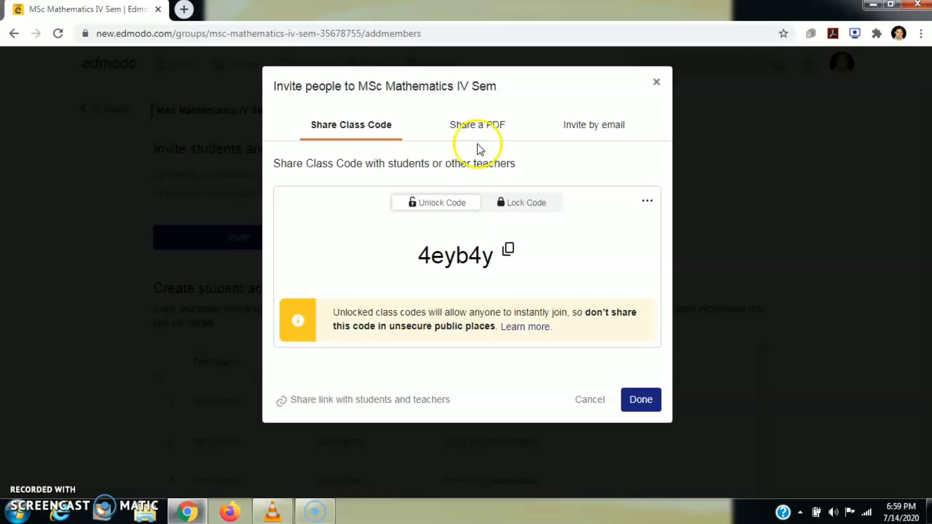
left_click(474, 128)
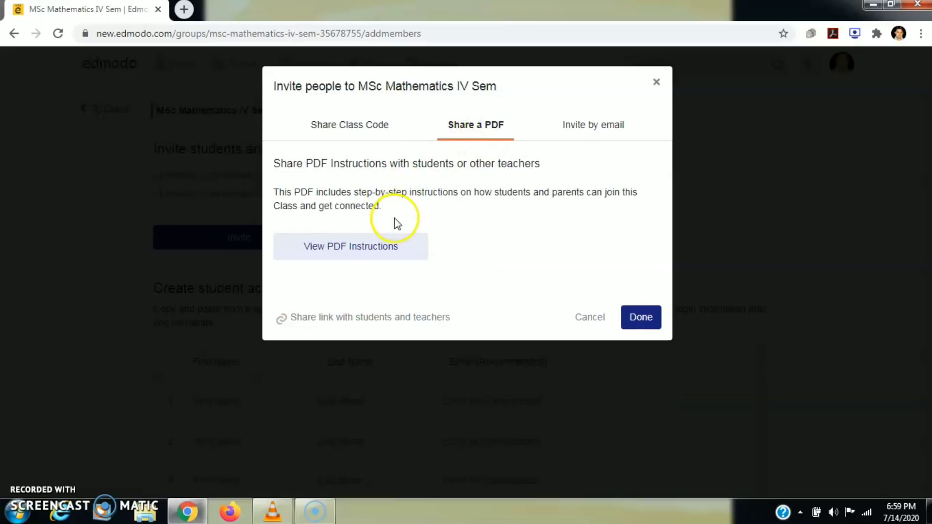
left_click(371, 251)
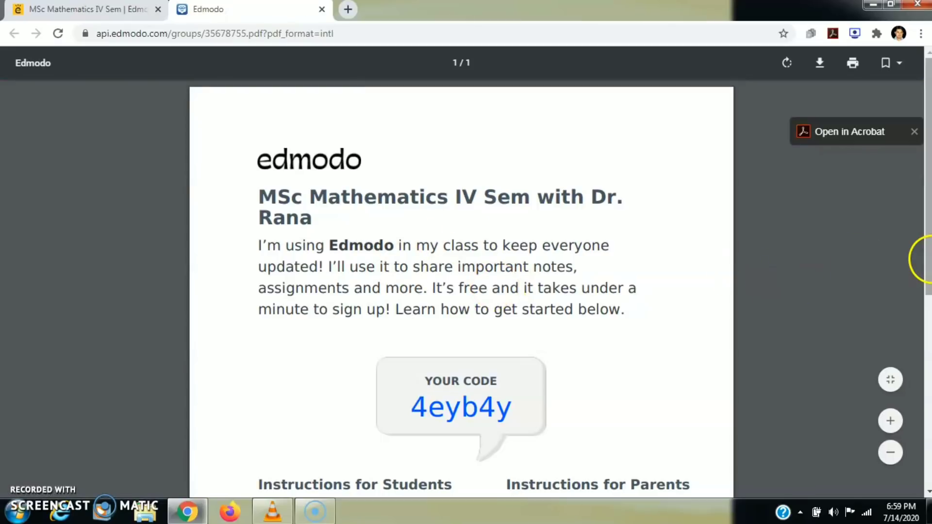
left_click_drag(927, 257, 927, 390)
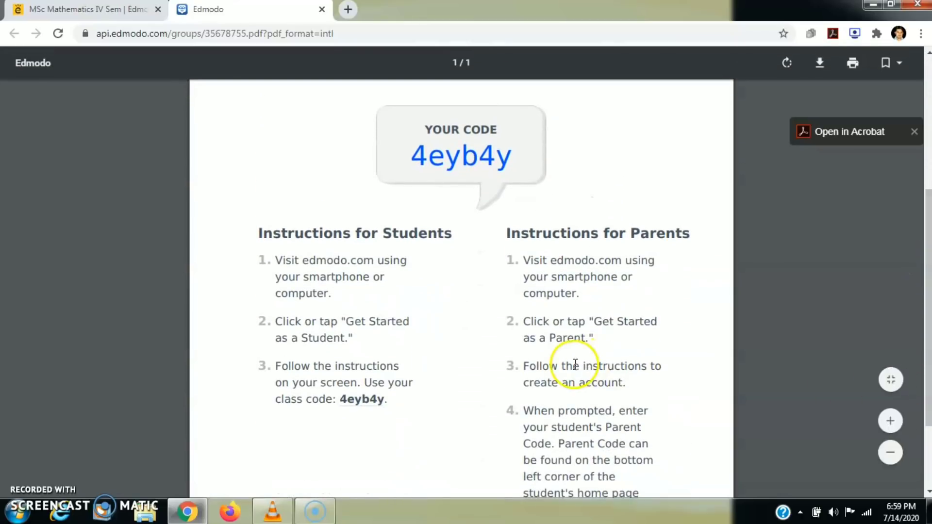
left_click_drag(285, 269, 593, 413)
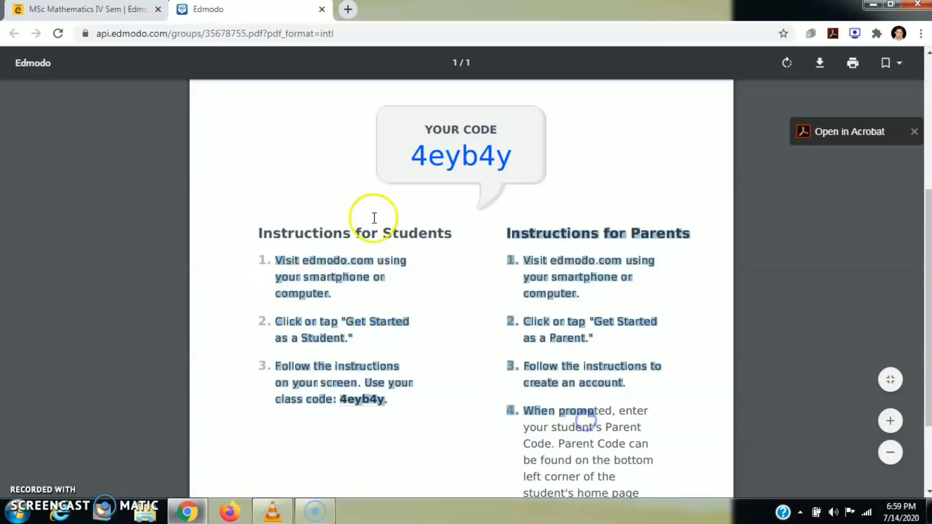
left_click(321, 10)
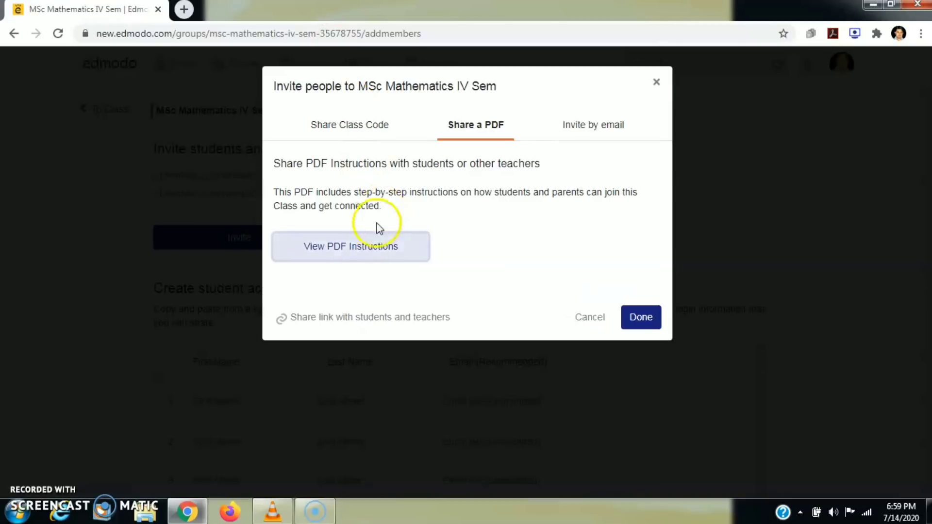
- Copy the class share link and minimise the browser to the desktop
left_click(319, 320)
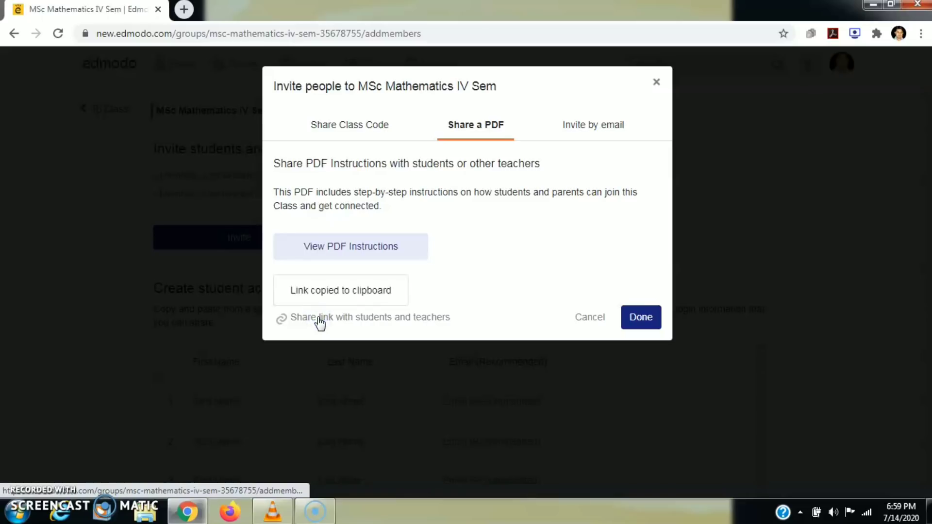
left_click(318, 287)
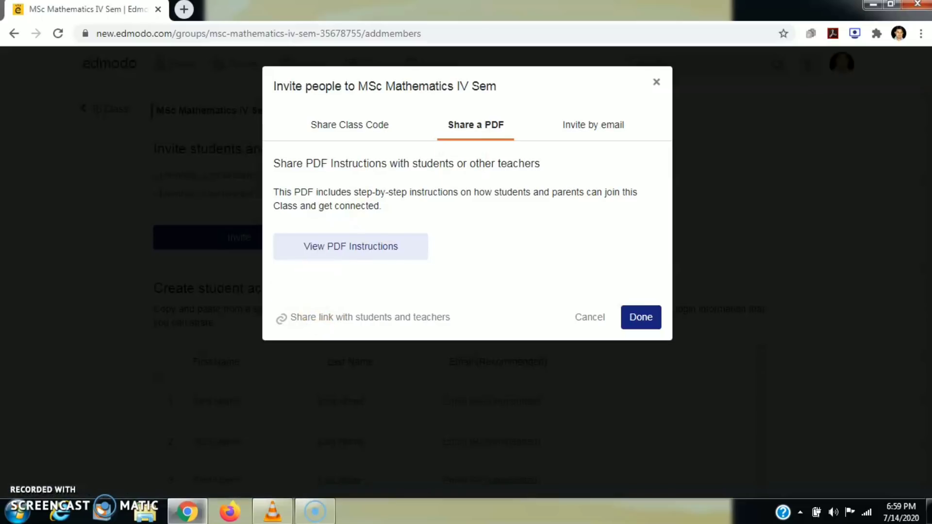
left_click(872, 5)
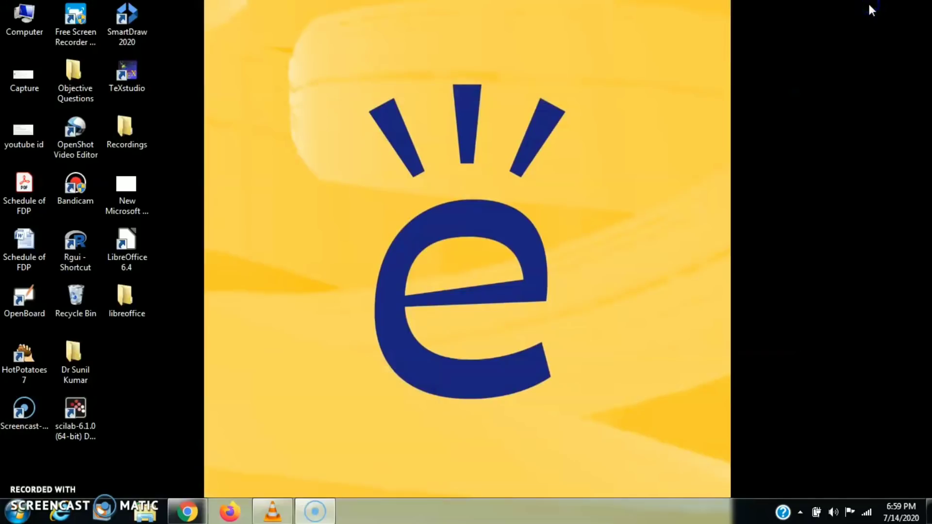
- From the desktop, create 'New Microsoft Office Word Document' and open it in Word
left_click(134, 287)
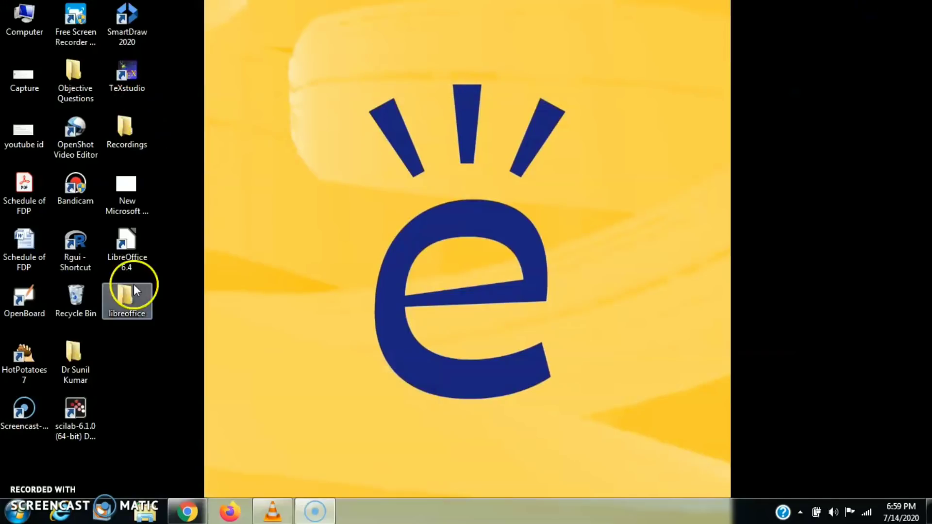
right_click(220, 232)
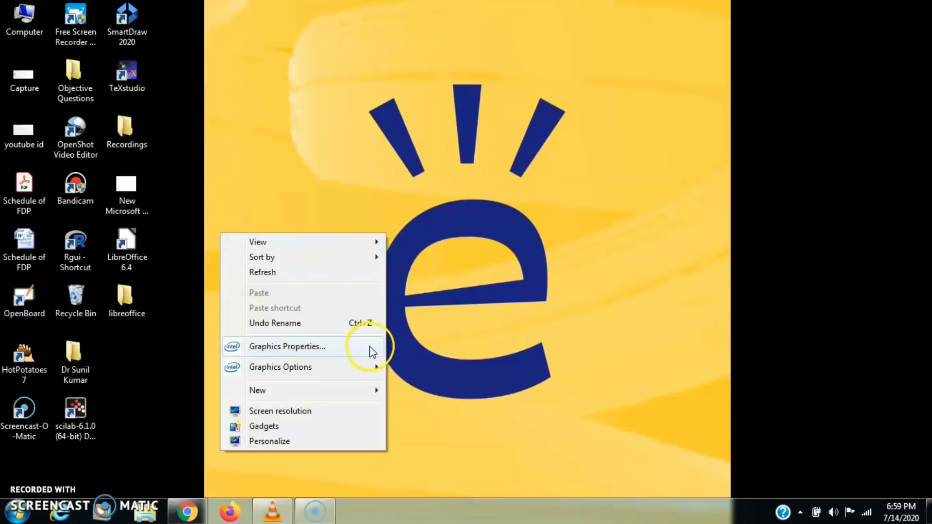
mouse_move(368, 394)
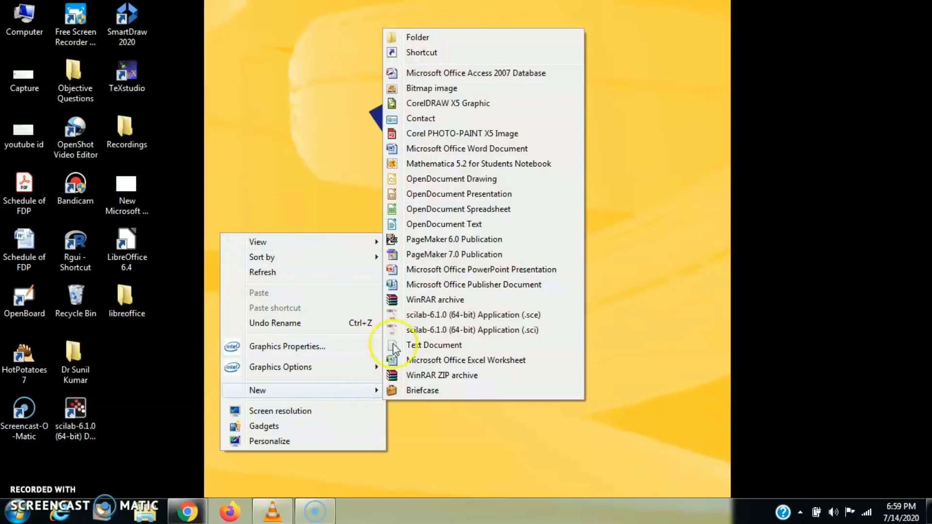
left_click(459, 149)
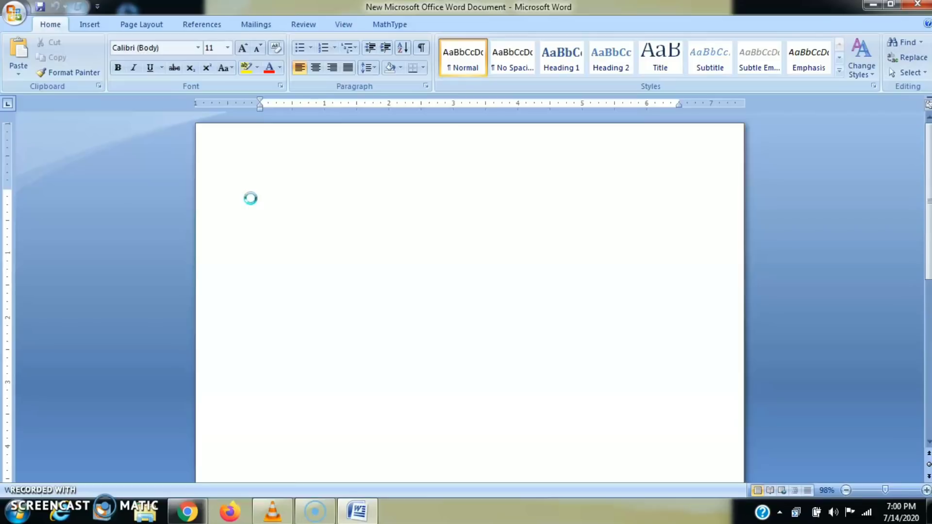
- Paste the copied Edmodo class share link into the Word document, then return to Chrome
key("ctrl+v")
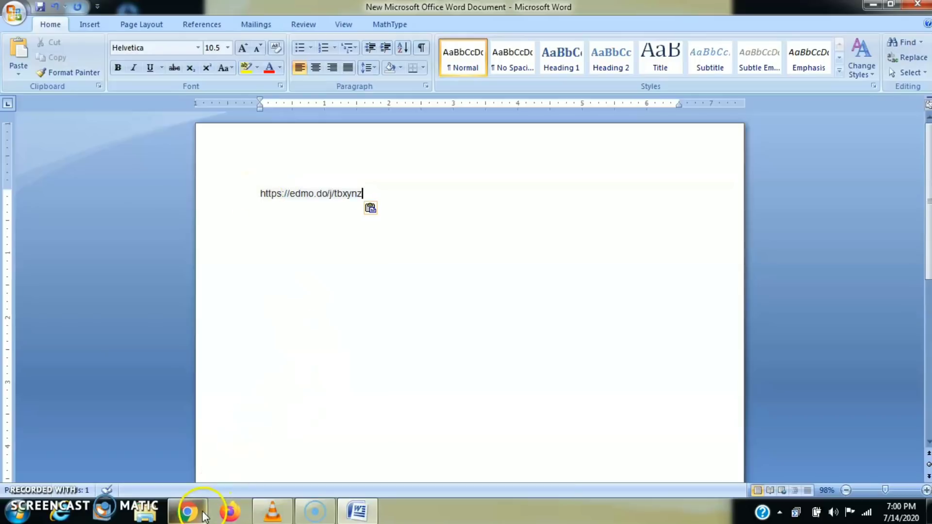
left_click(201, 512)
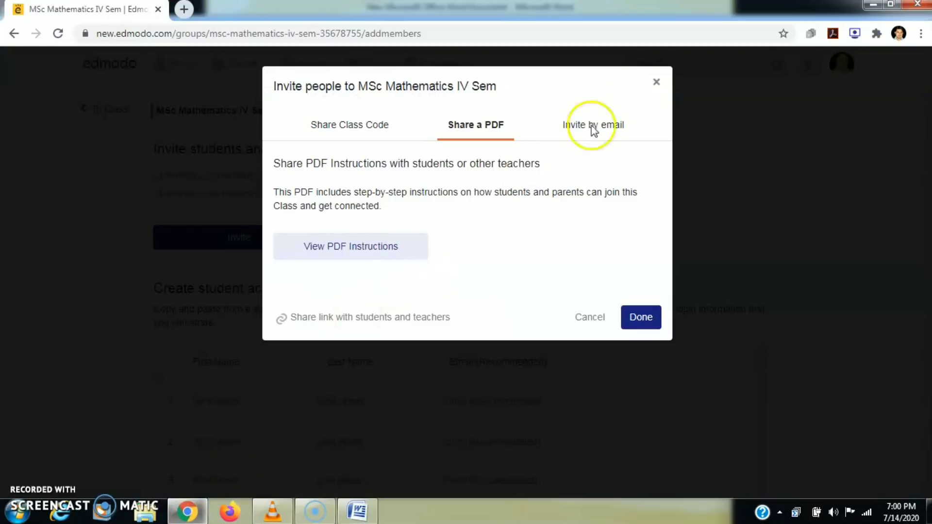
- Close the class invite and start a class post reading 'hello students'
left_click(655, 83)
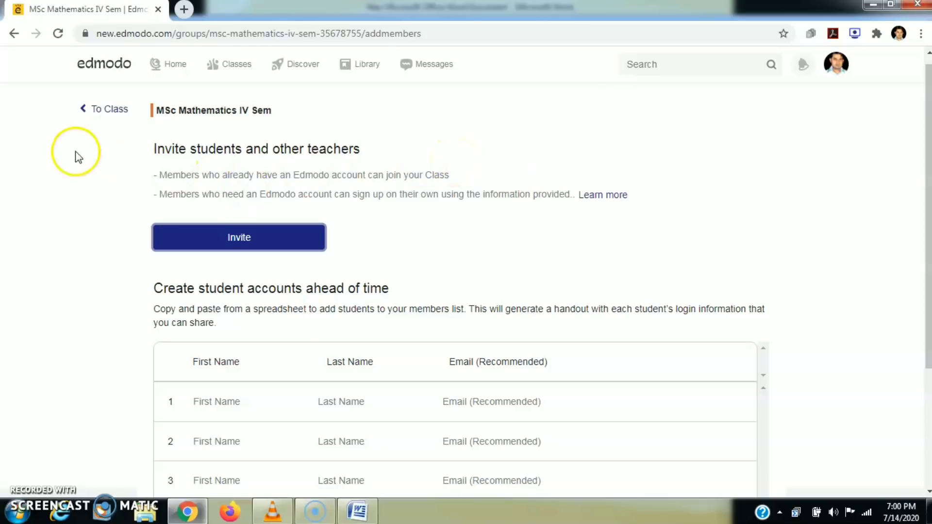
left_click(87, 111)
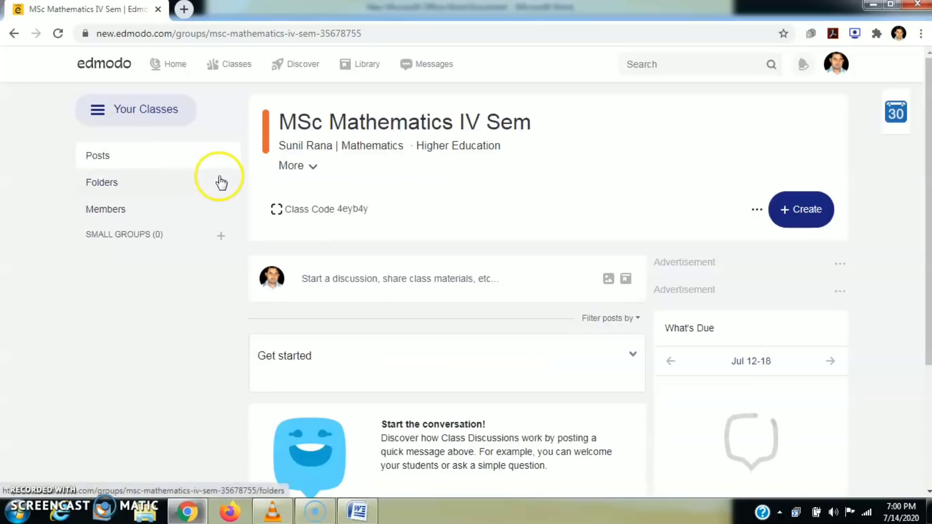
left_click(428, 279)
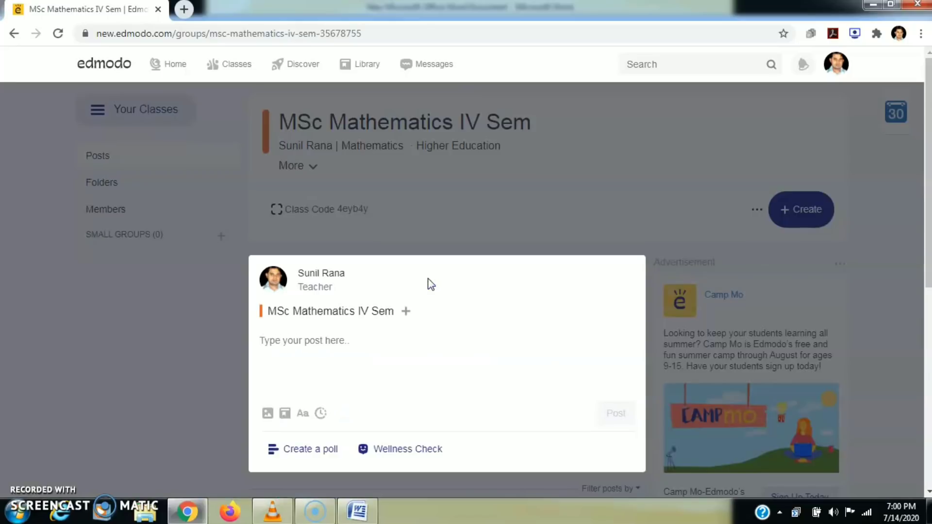
left_click(298, 353)
type("he")
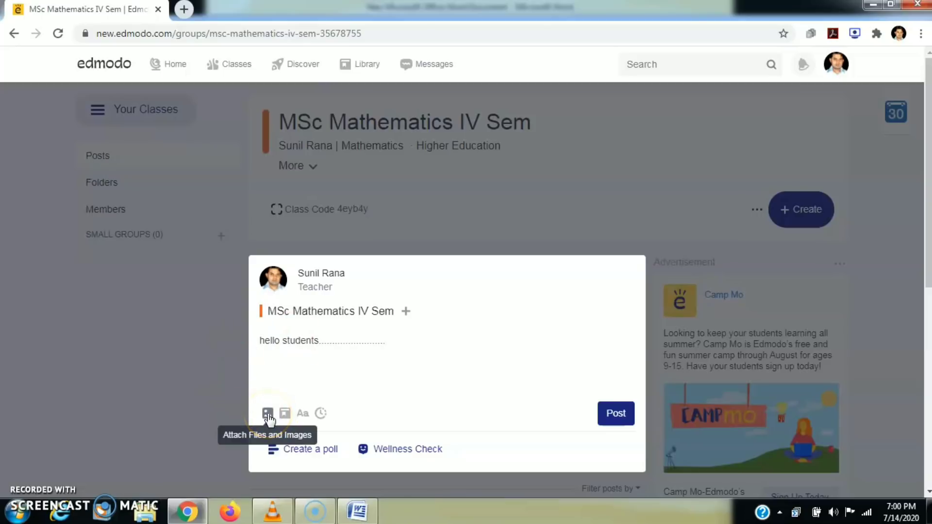
left_click(284, 416)
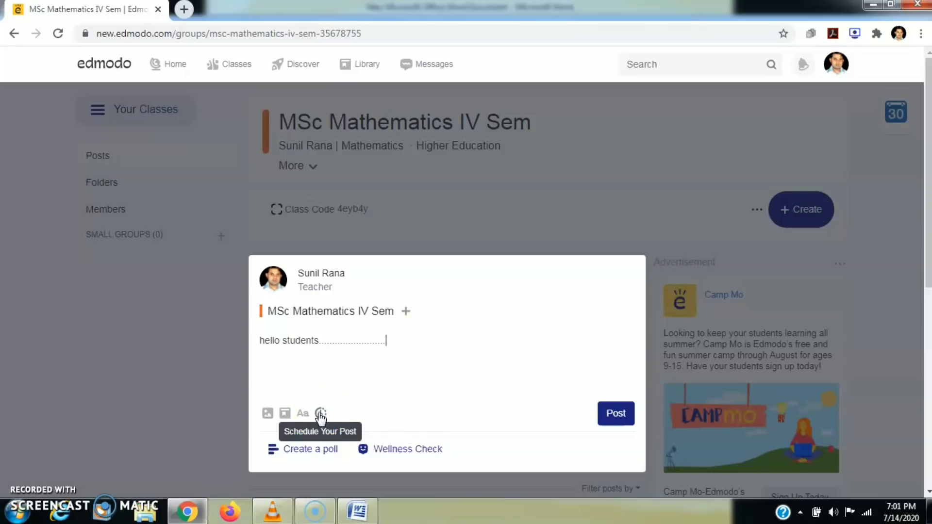
- Attach Schedule of FDP.docx from the Desktop and publish the post to the class
left_click(267, 413)
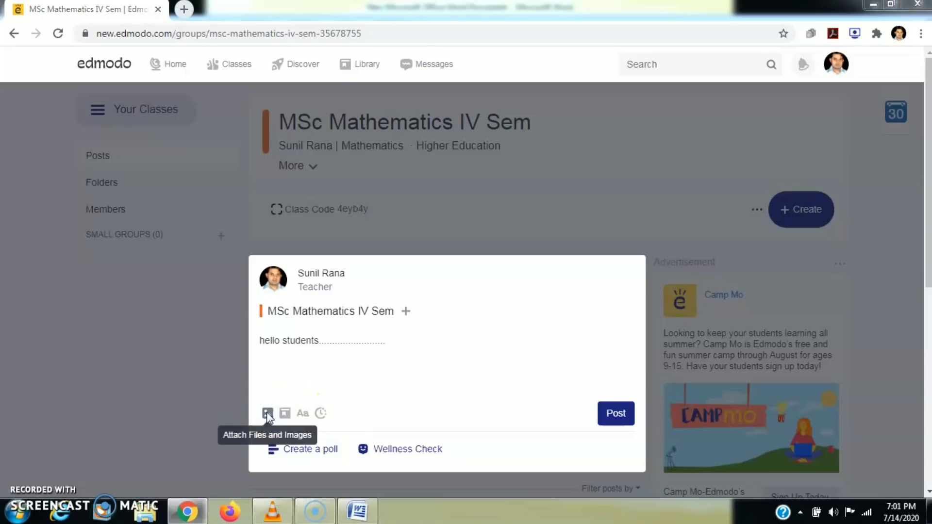
left_click(236, 187)
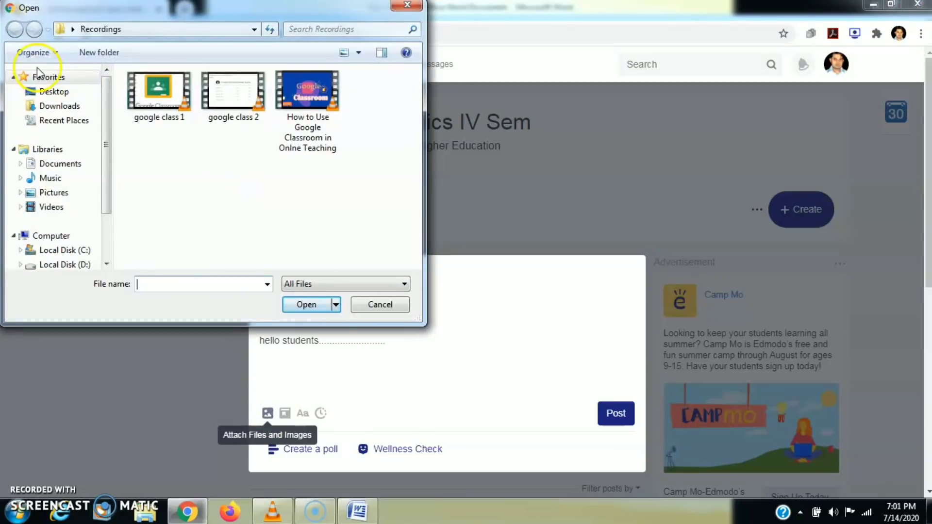
left_click(51, 93)
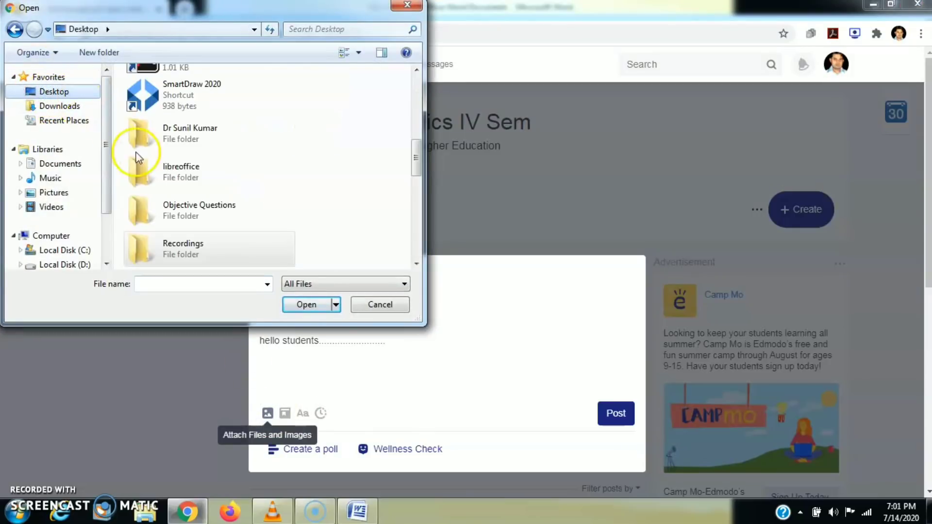
left_click(415, 161)
left_click_drag(415, 162, 416, 228)
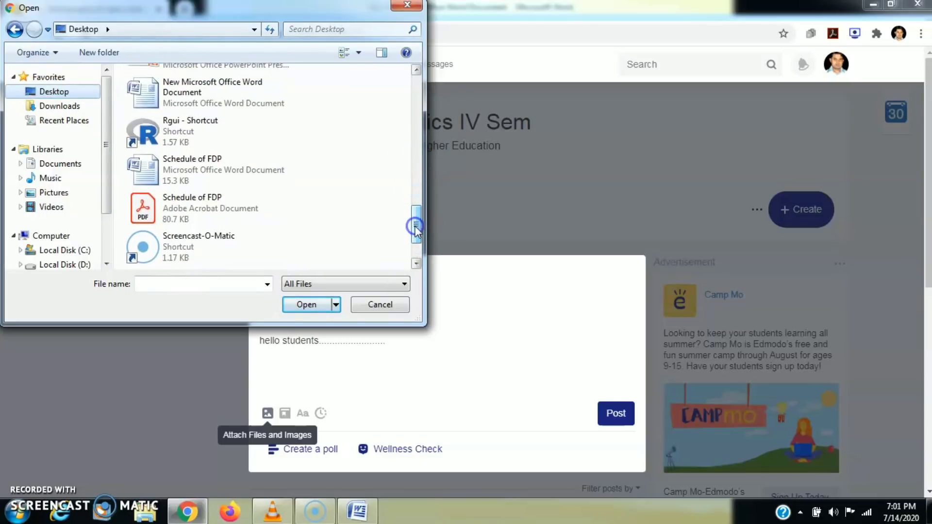
left_click(243, 180)
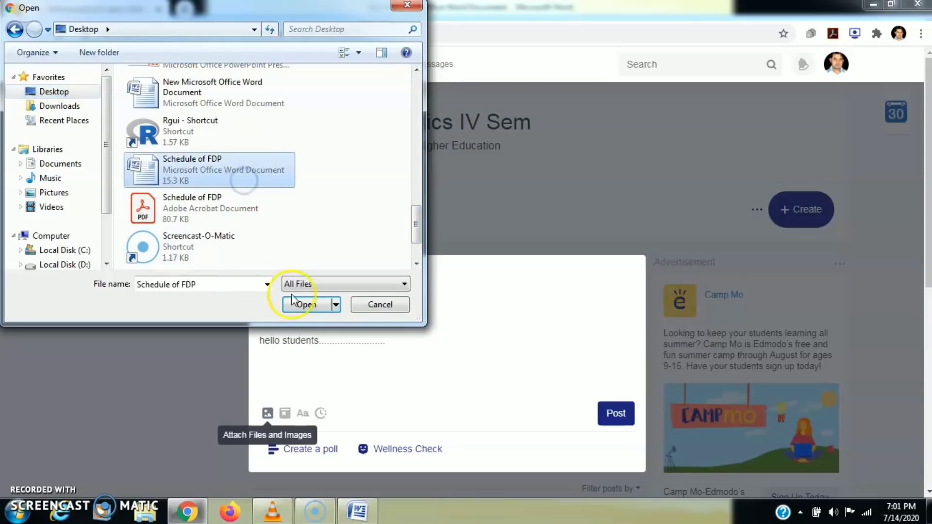
left_click(307, 306)
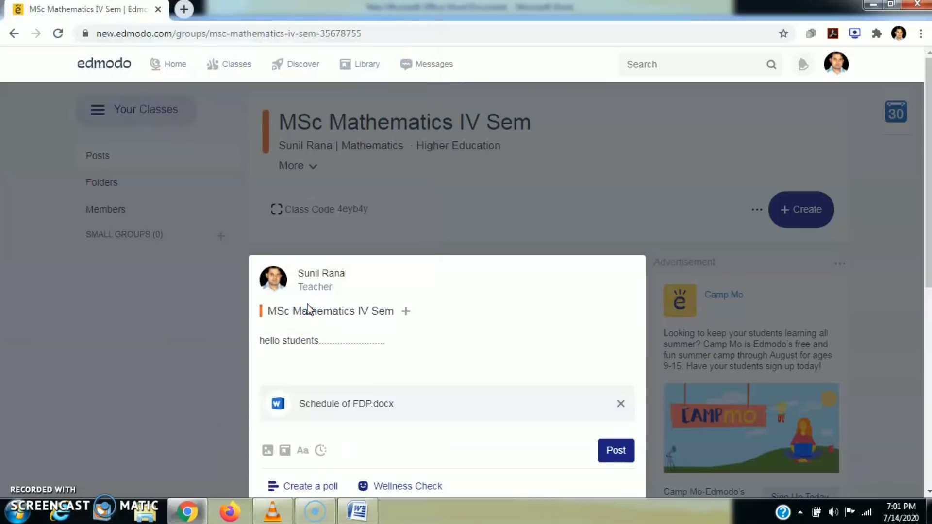
left_click(615, 450)
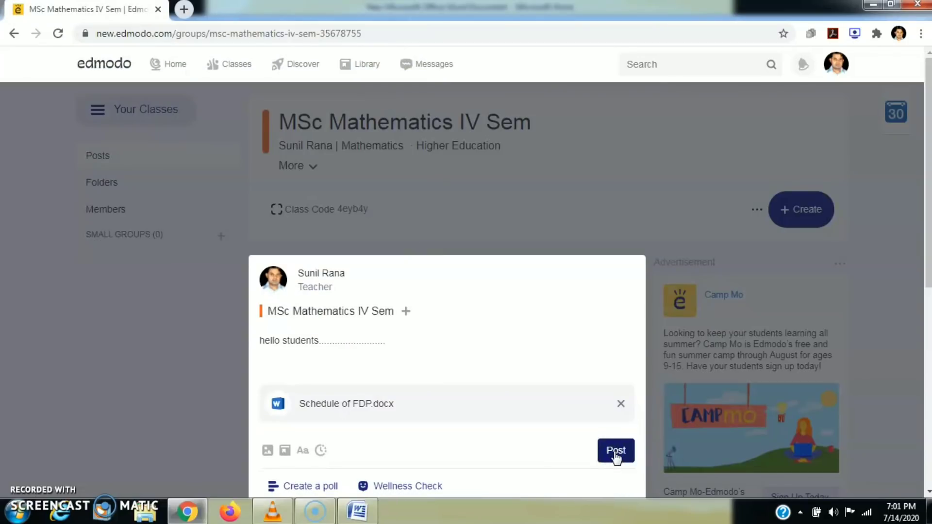
left_click(615, 451)
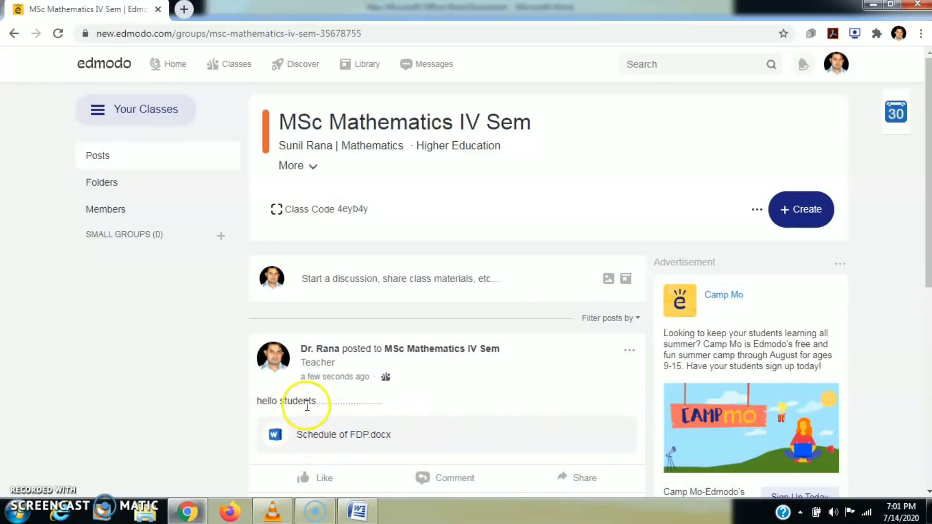
left_click_drag(928, 266, 928, 329)
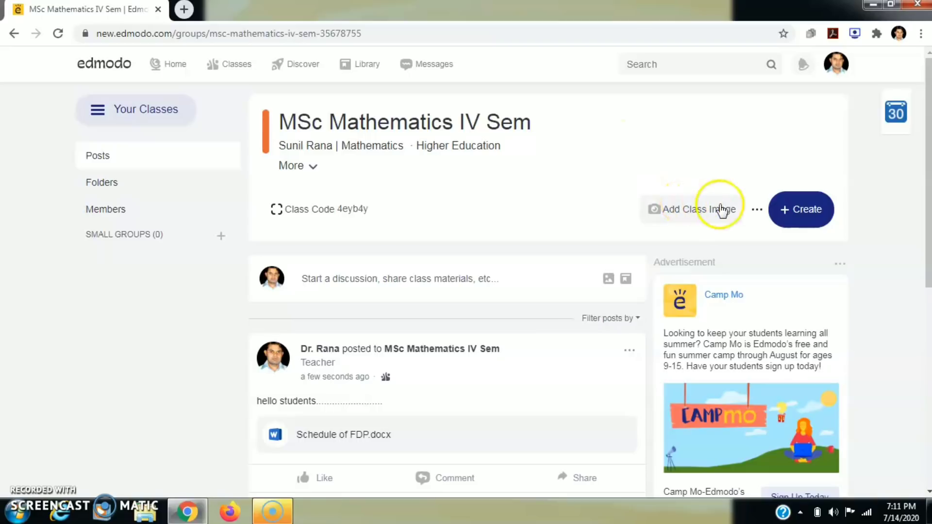
- Start a new blank assignment from the class's Create > Assignment menu
left_click(793, 213)
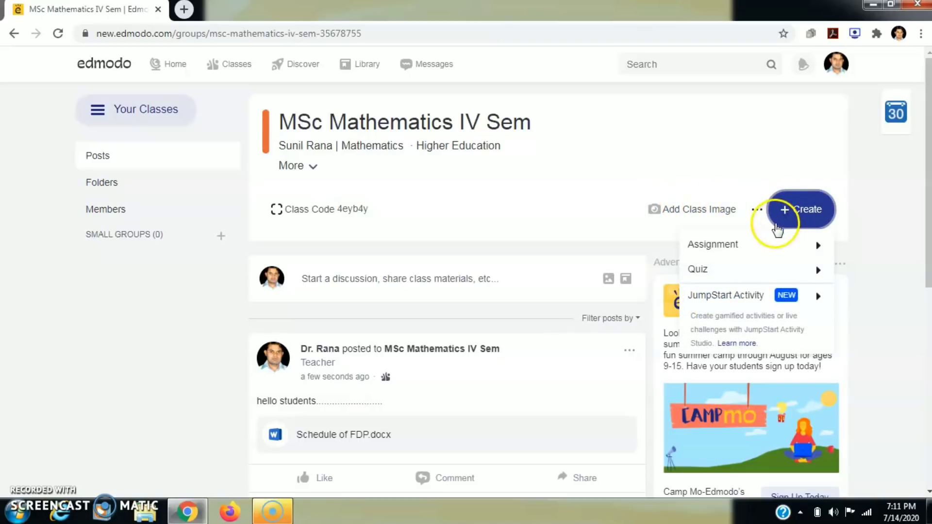
mouse_move(733, 248)
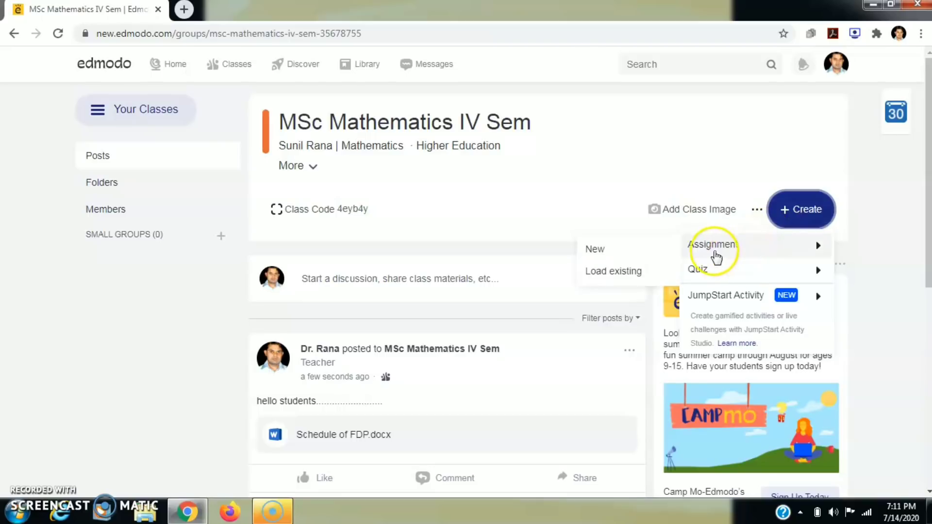
mouse_move(693, 274)
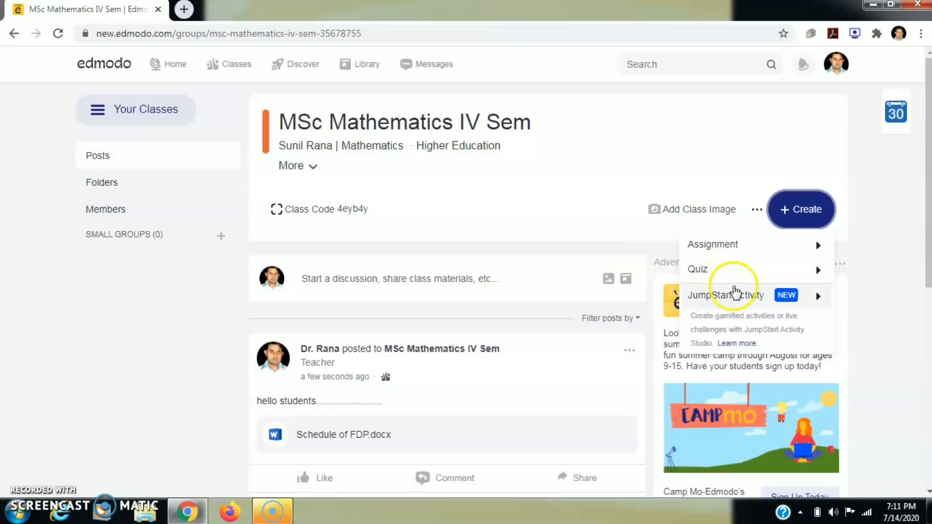
mouse_move(743, 296)
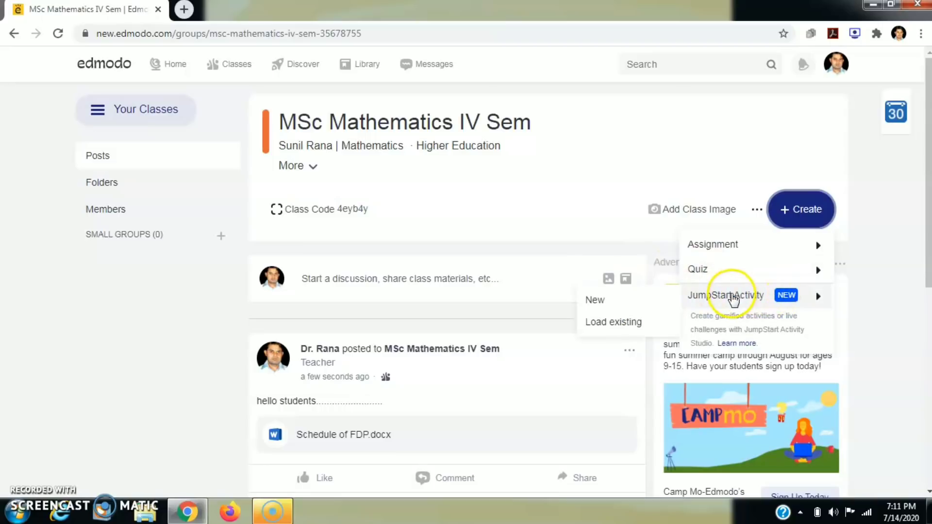
mouse_move(727, 253)
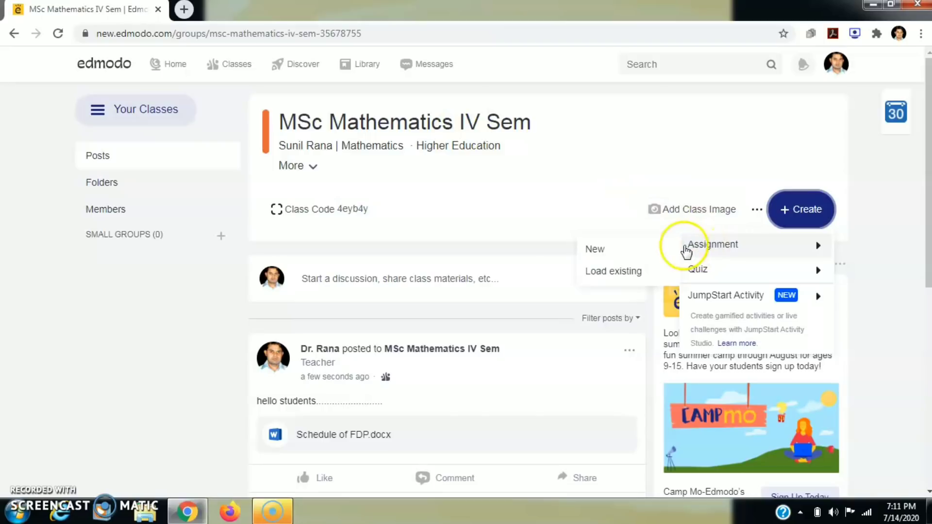
left_click(620, 249)
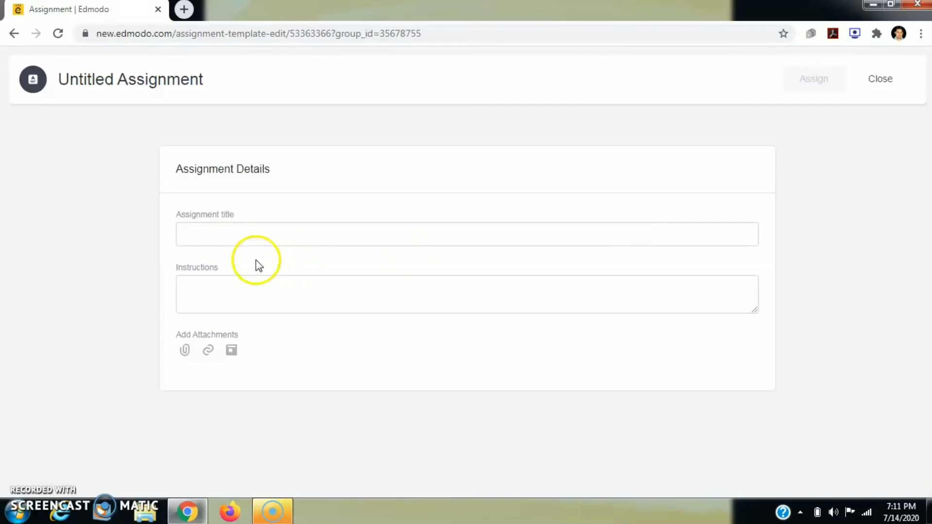
- Title the assignment 'Assignment on Real Numbers' and enter instructions 'You have submit the assignment tomorrow'
left_click(220, 236)
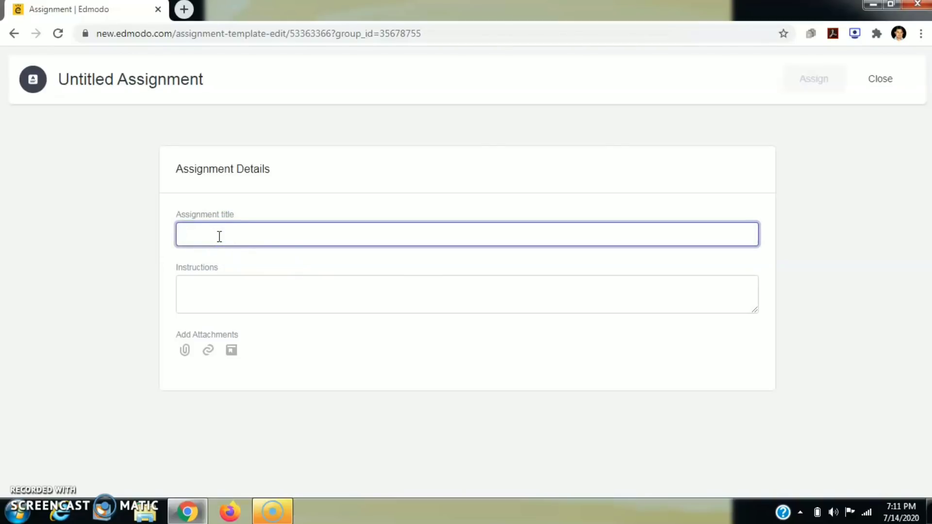
type("Ass")
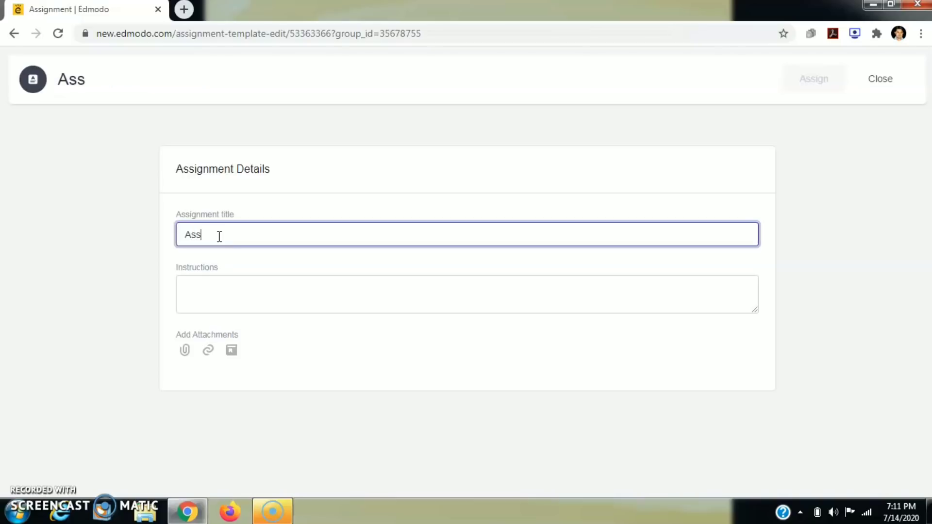
type("ignmen")
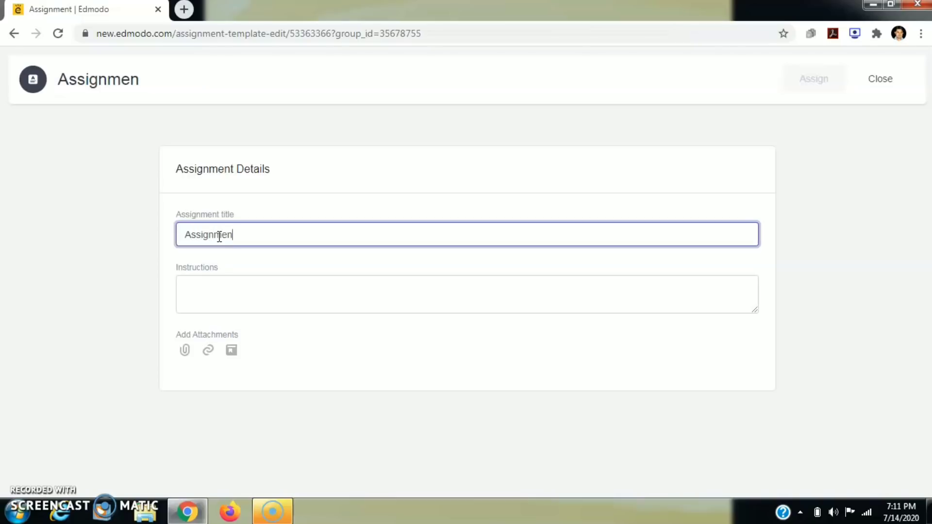
type("t on Rea")
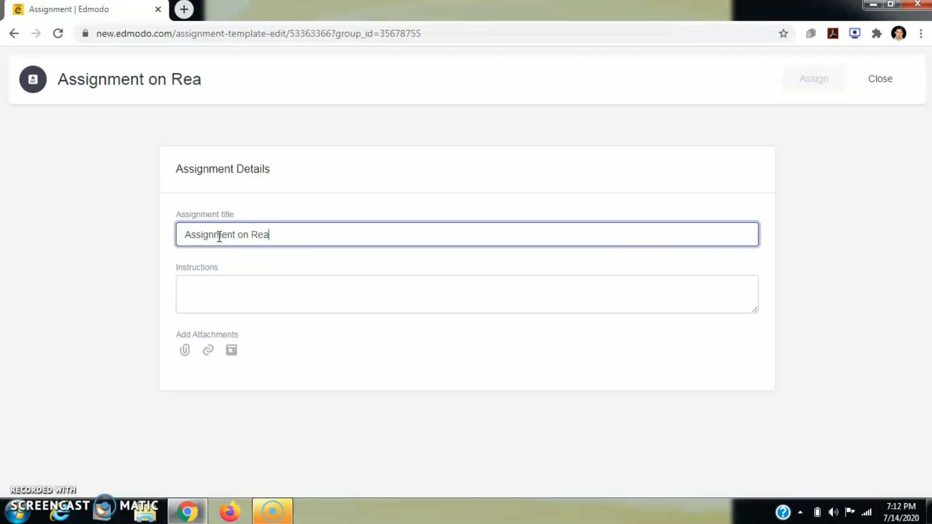
type("l Numbers")
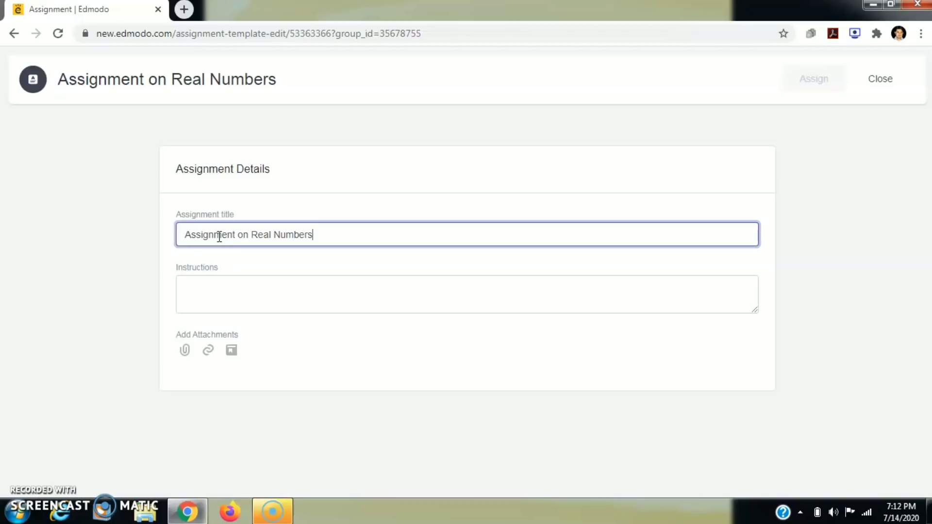
left_click(217, 290)
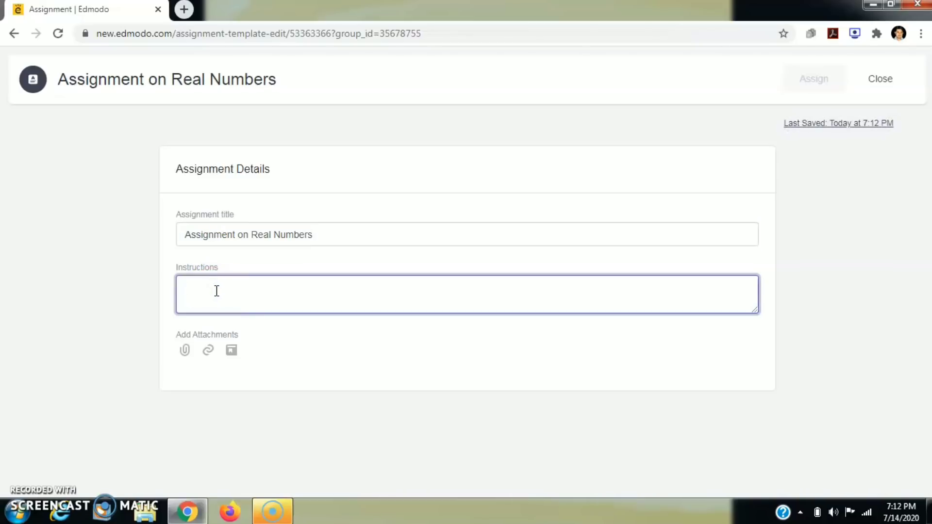
type("You have")
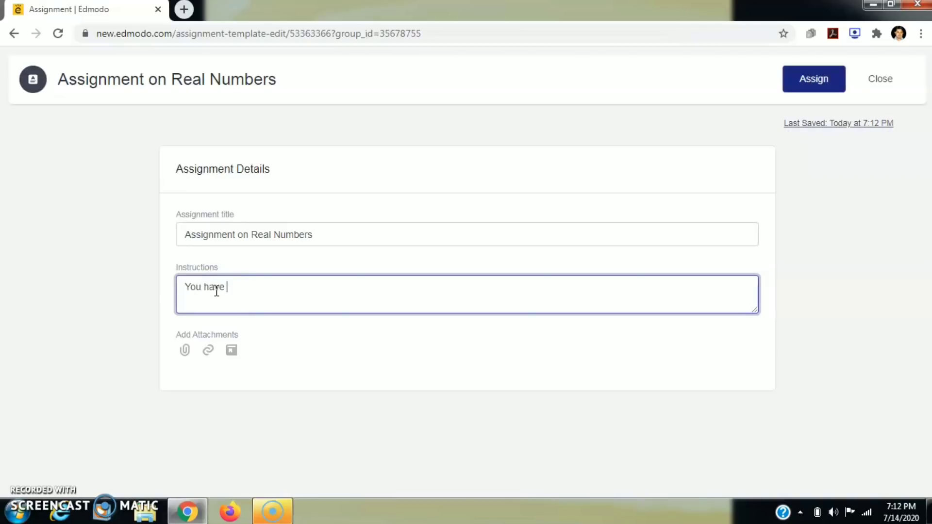
type(" subit")
key("BackSpace")
key("BackSpace")
key("BackSpace")
key("BackSpace")
key("BackSpace")
key("BackSpace")
type("bmit the assignment")
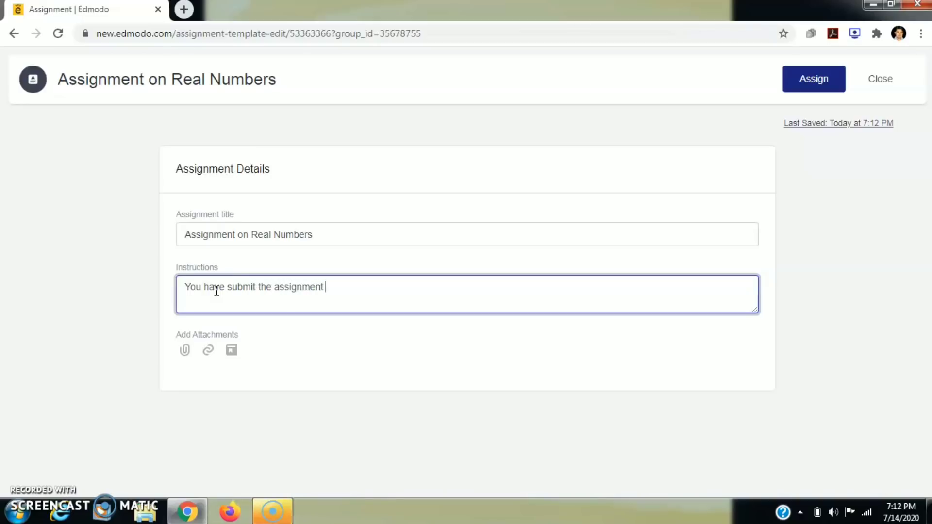
type(" tomoe")
type("row.")
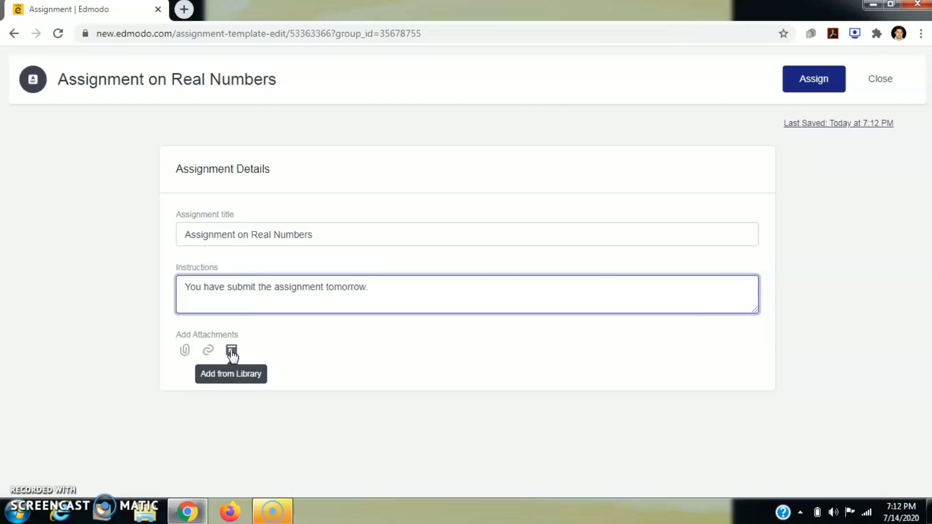
left_click(185, 351)
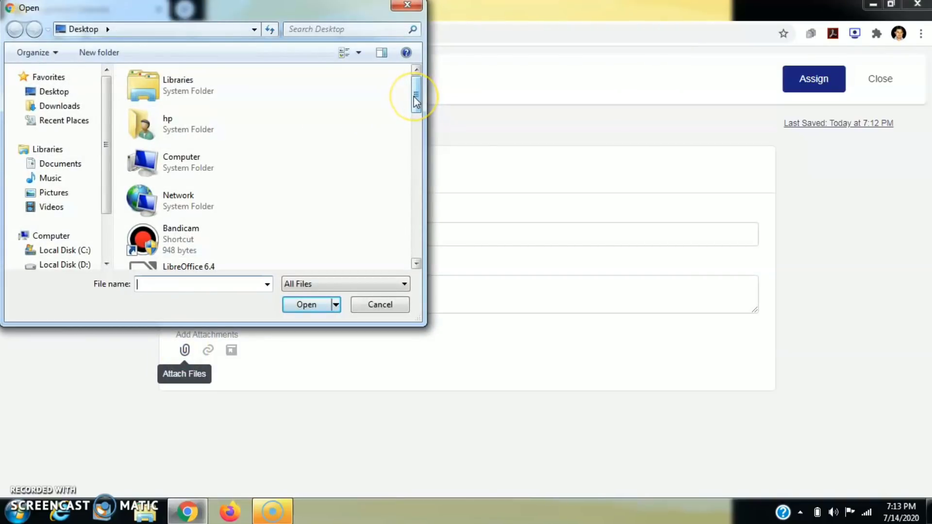
left_click_drag(416, 102, 420, 160)
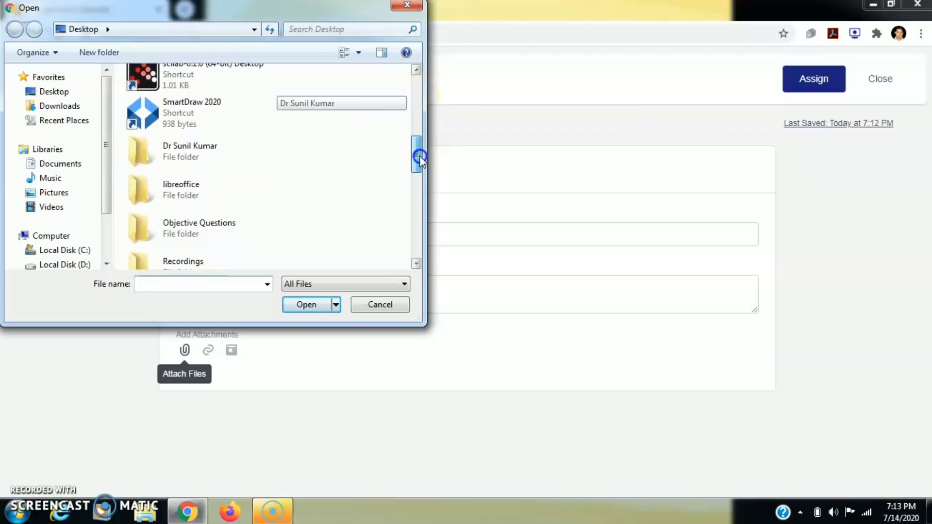
double_click(183, 148)
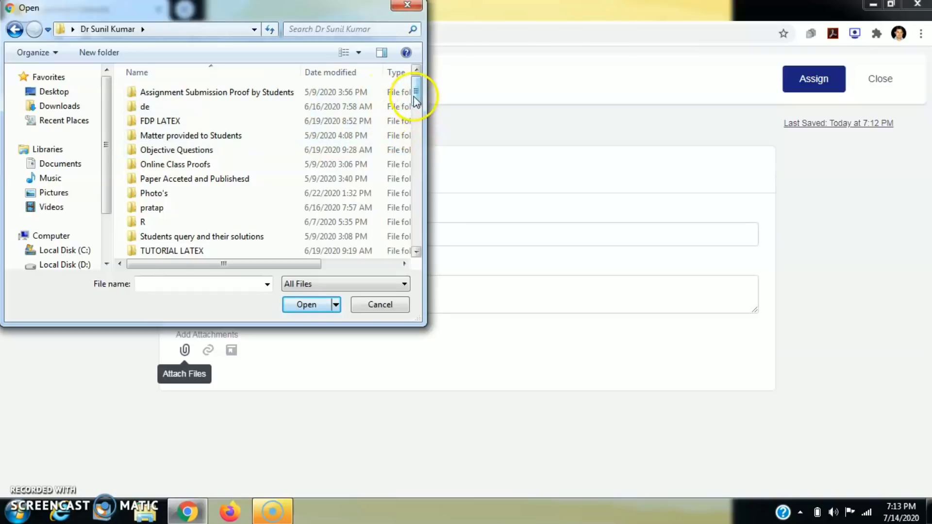
left_click_drag(416, 100, 416, 196)
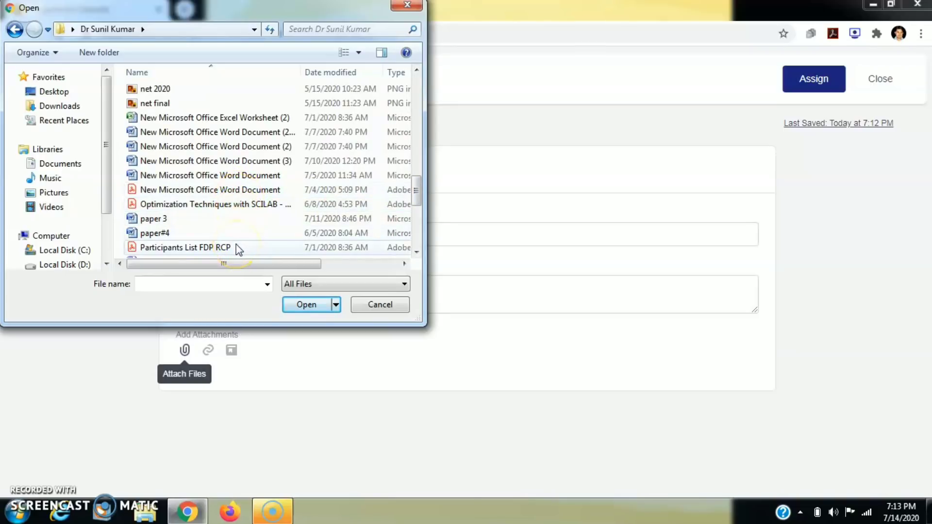
left_click(188, 102)
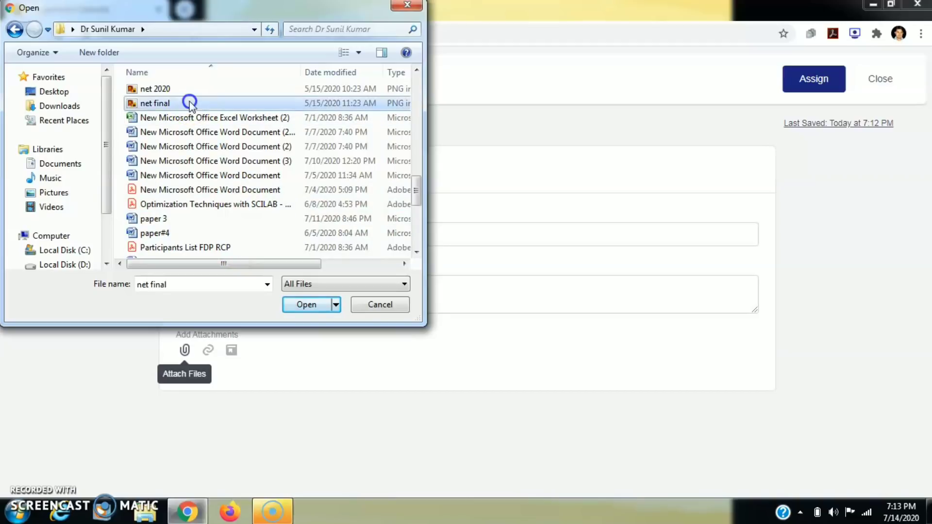
left_click(299, 309)
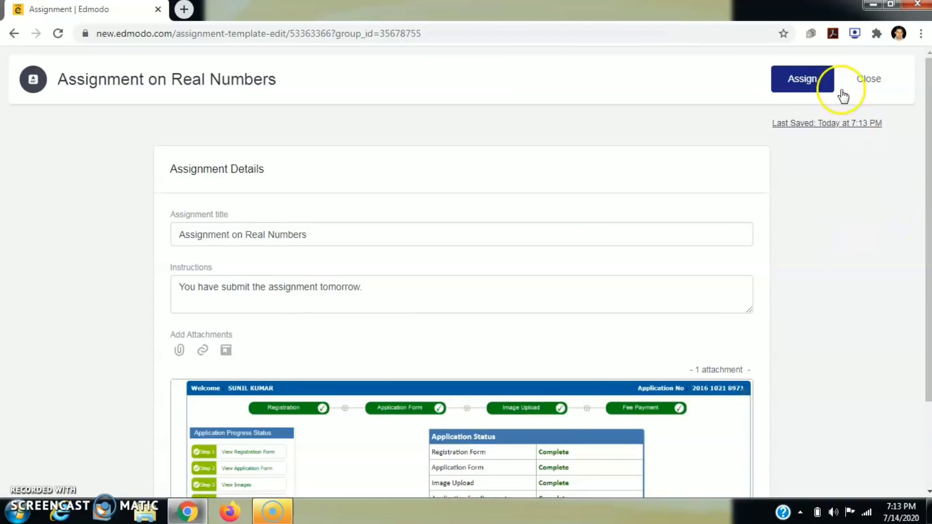
- Assign it to MSc Mathematics IV Sem, due 07/15/2020 at 11:59 PM, with no scheduled delivery
left_click(811, 82)
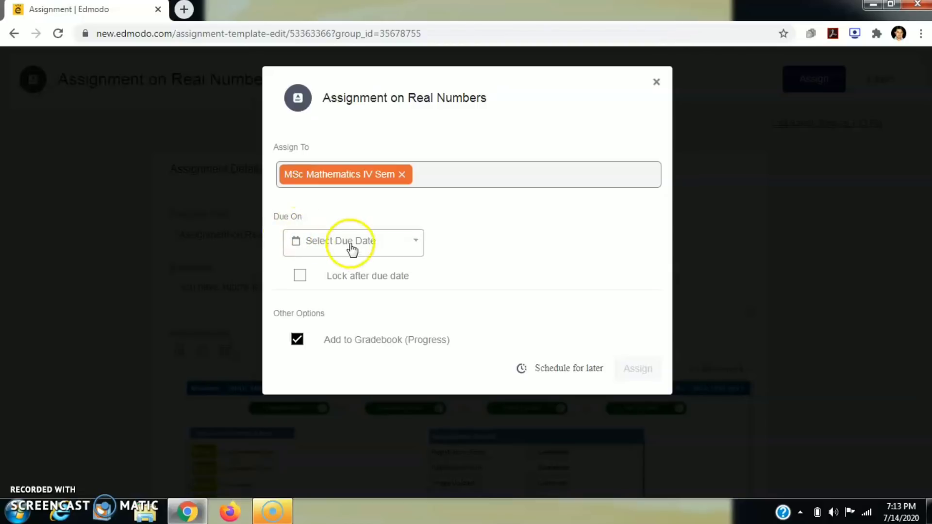
left_click(417, 246)
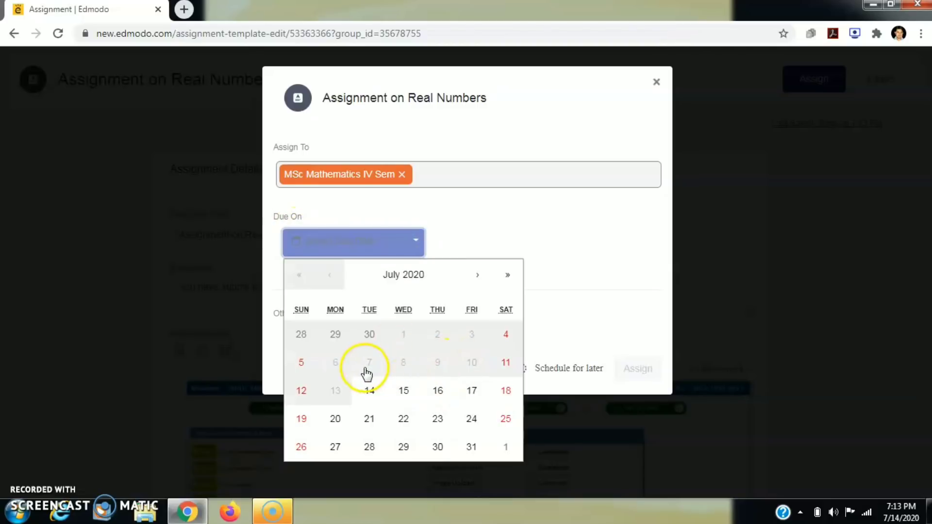
left_click(407, 391)
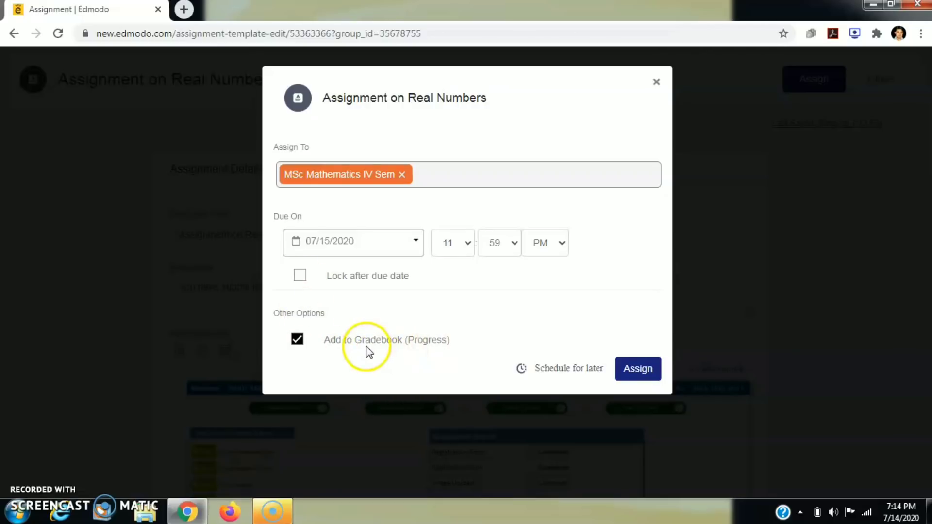
left_click(549, 369)
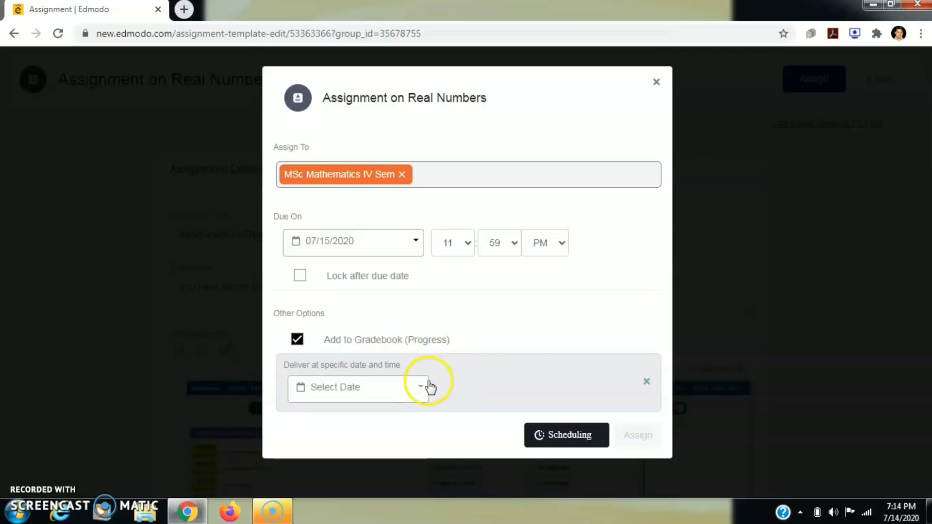
left_click(421, 389)
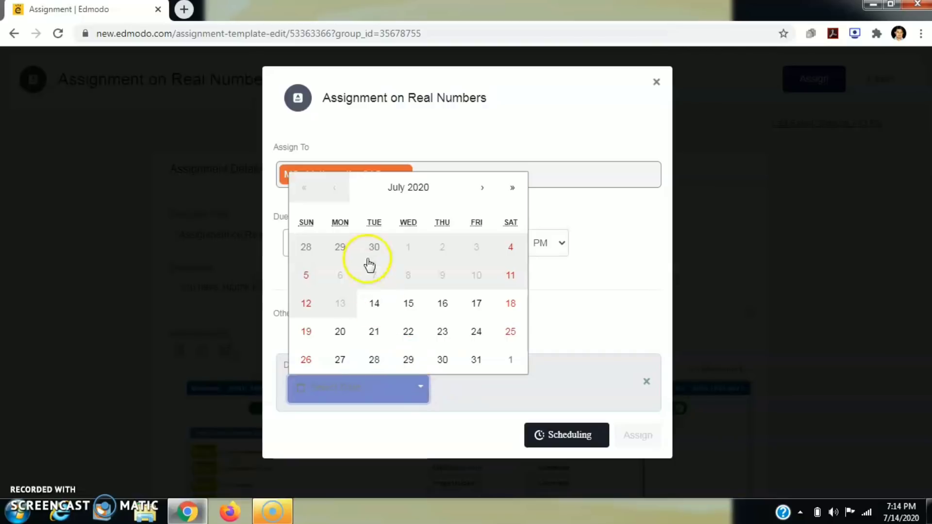
left_click(430, 424)
left_click(646, 385)
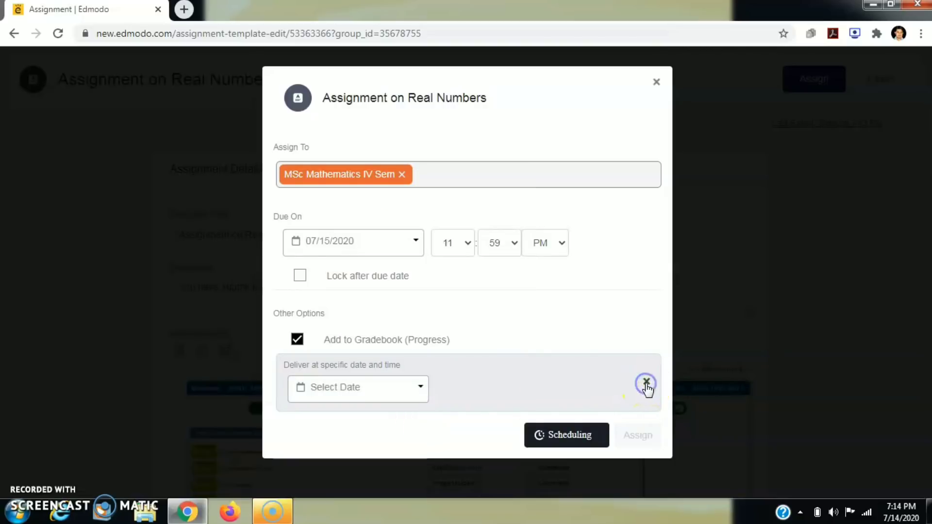
left_click(636, 369)
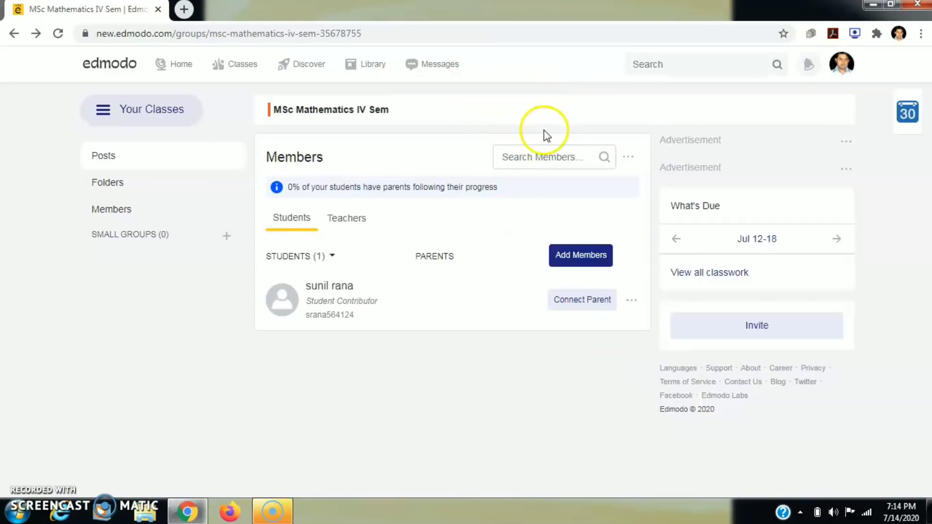
- Check in What's Due that the assignment is due Jul 15, then go back to the class feed
left_click(713, 278)
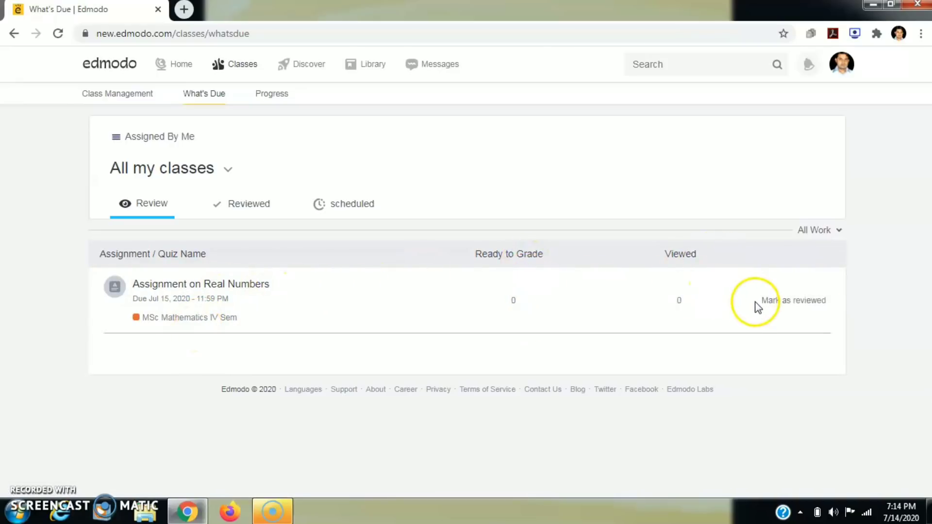
left_click(14, 34)
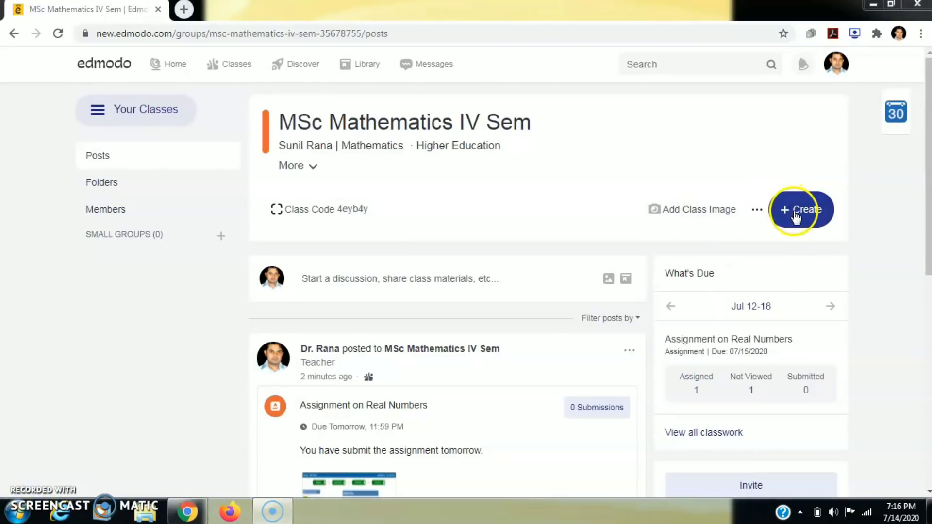
- Create a new quiz titled 'First Quiz on Edmodo'
left_click(785, 215)
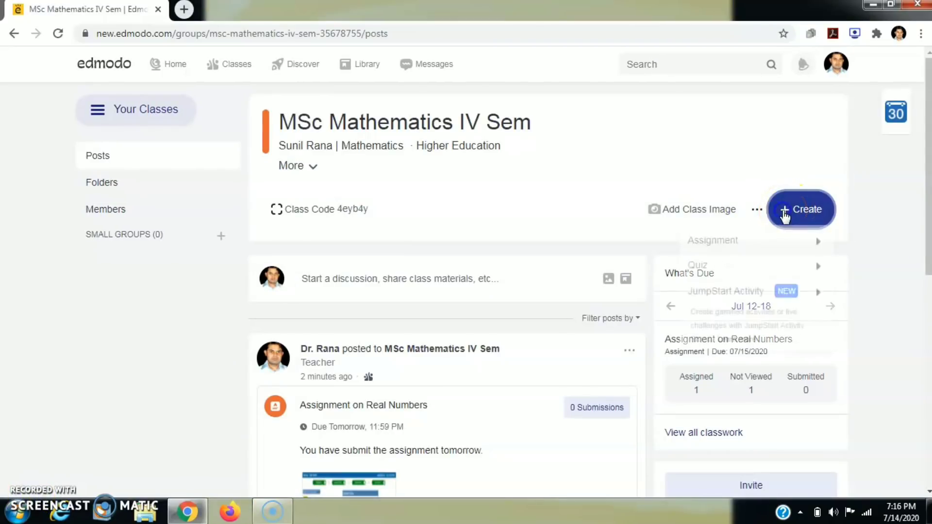
mouse_move(730, 271)
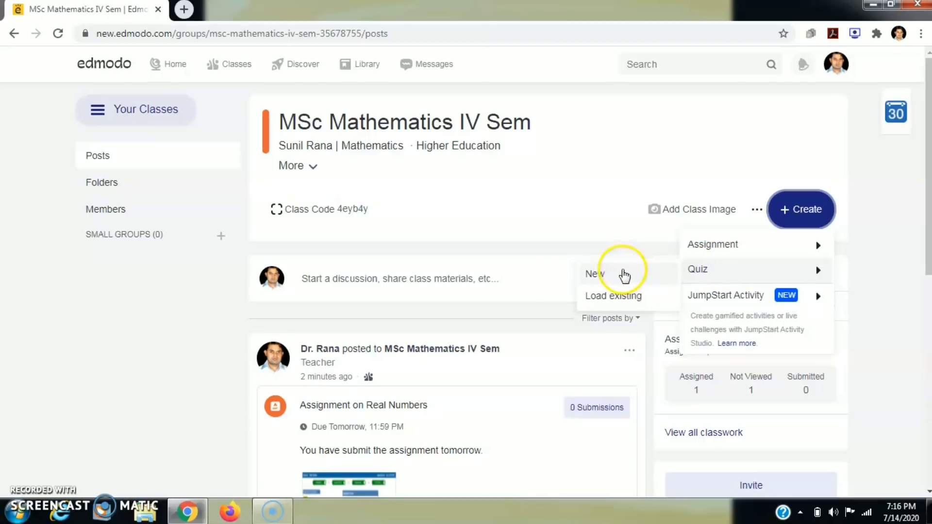
left_click(624, 275)
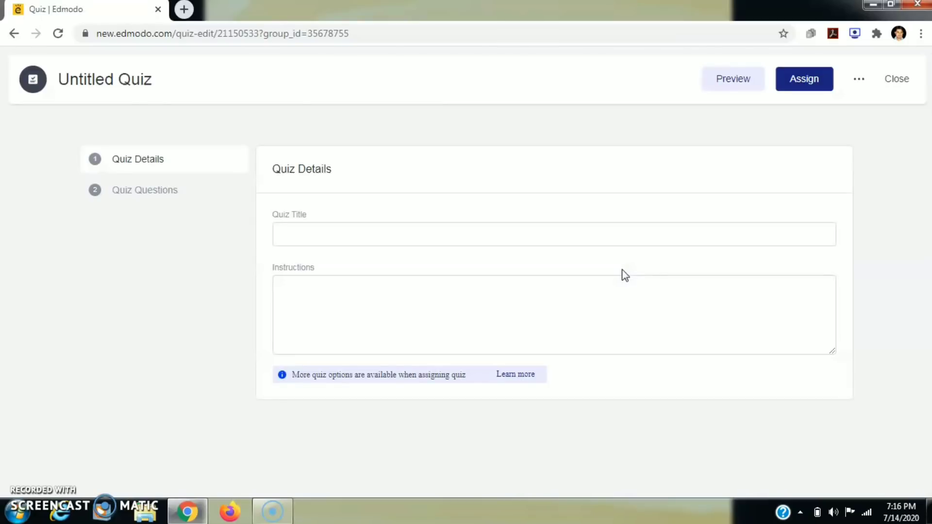
left_click(334, 242)
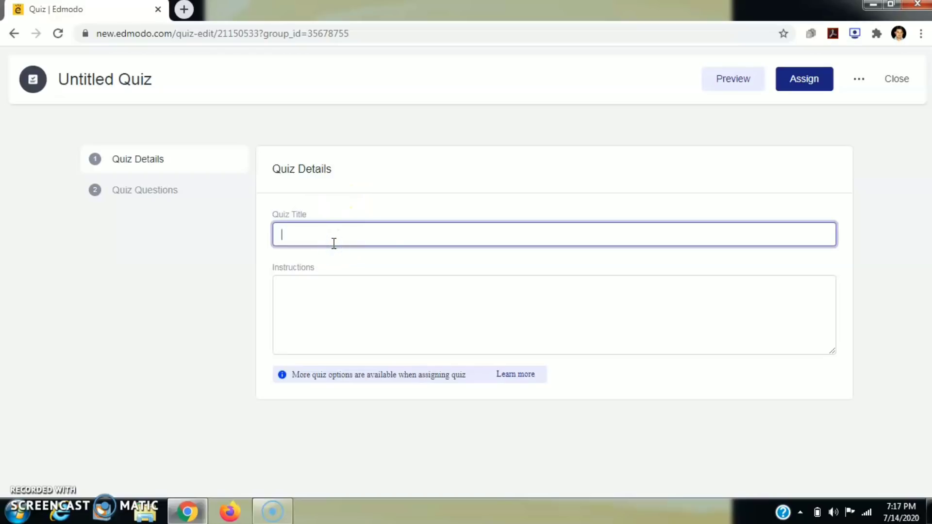
type("Fi")
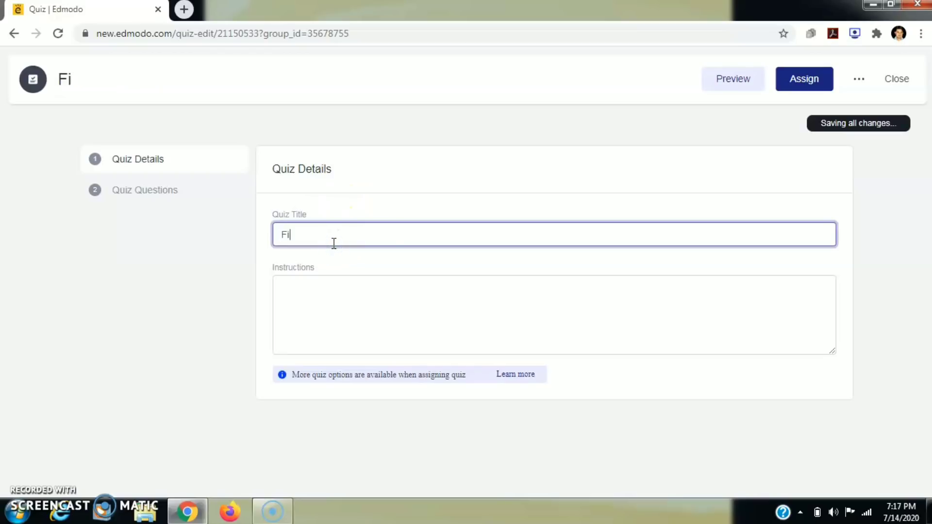
type("rst Quiz o")
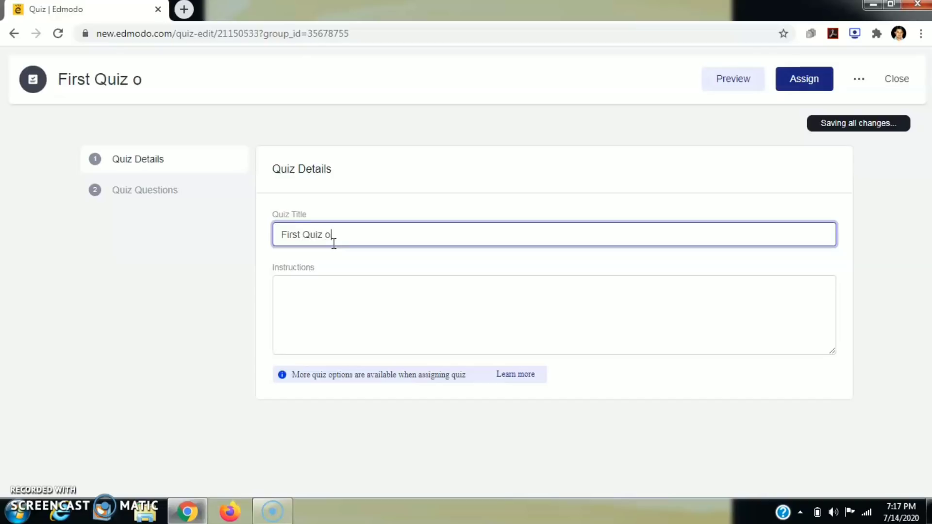
type("n Edmodo")
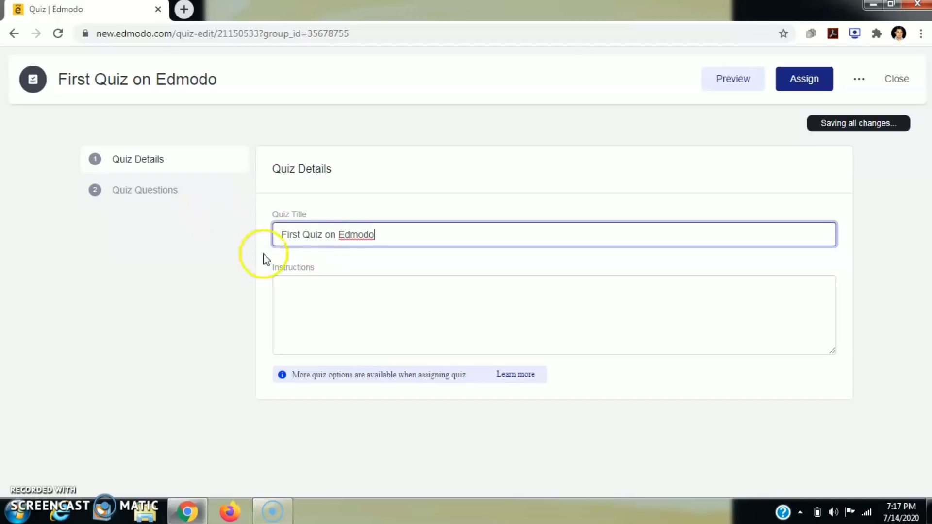
- Add the instructions 'all questions are compoulsory.' and go to the Quiz Questions section
left_click(315, 290)
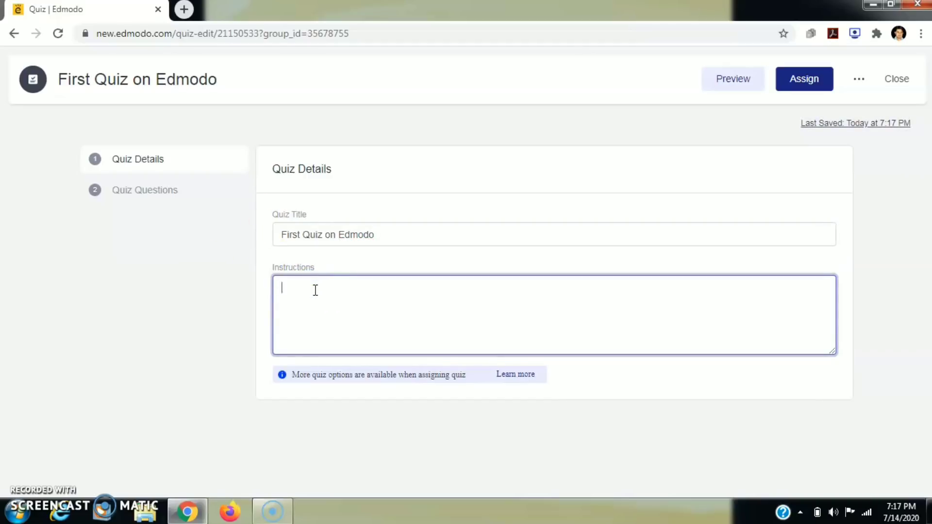
type("all ")
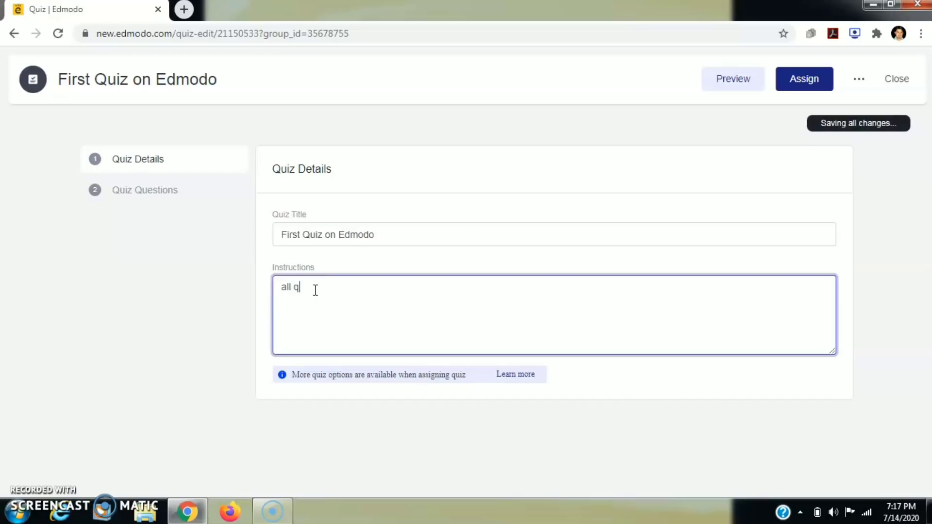
type("quetions")
left_click(309, 290)
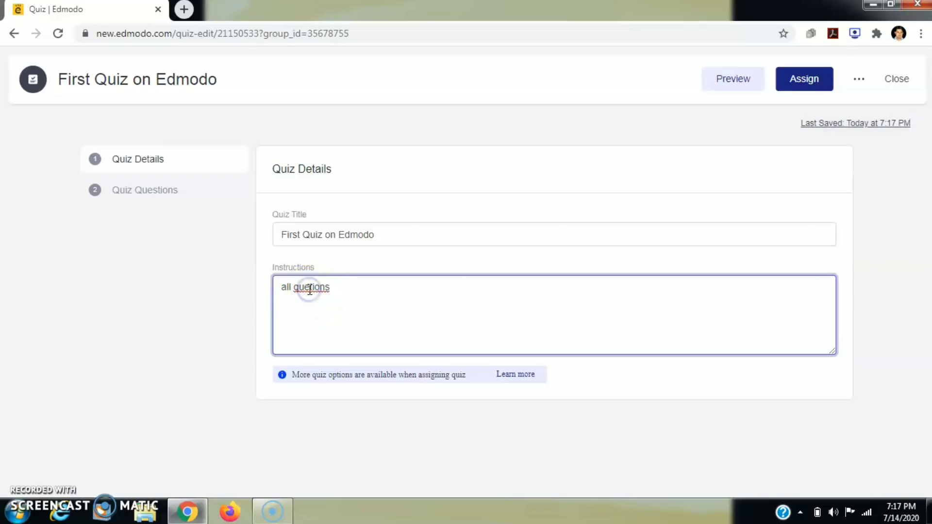
type("s ")
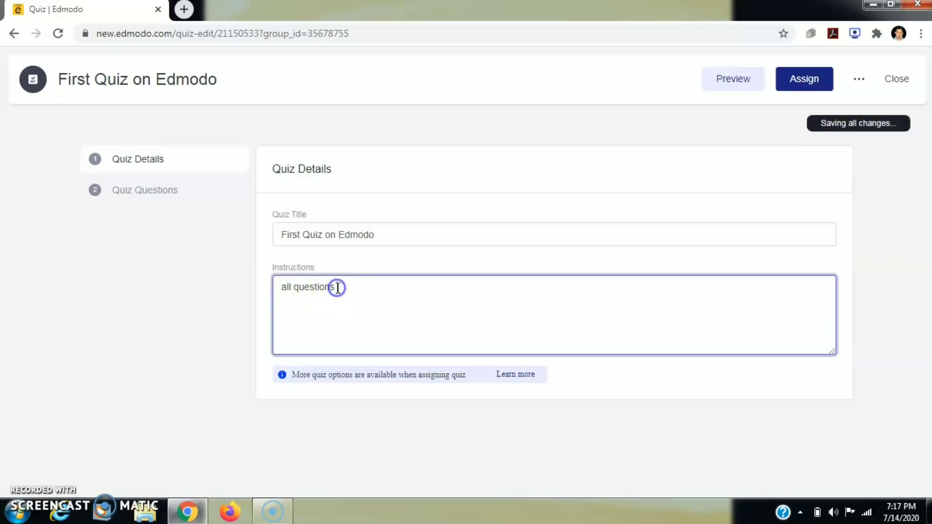
type("are compouls")
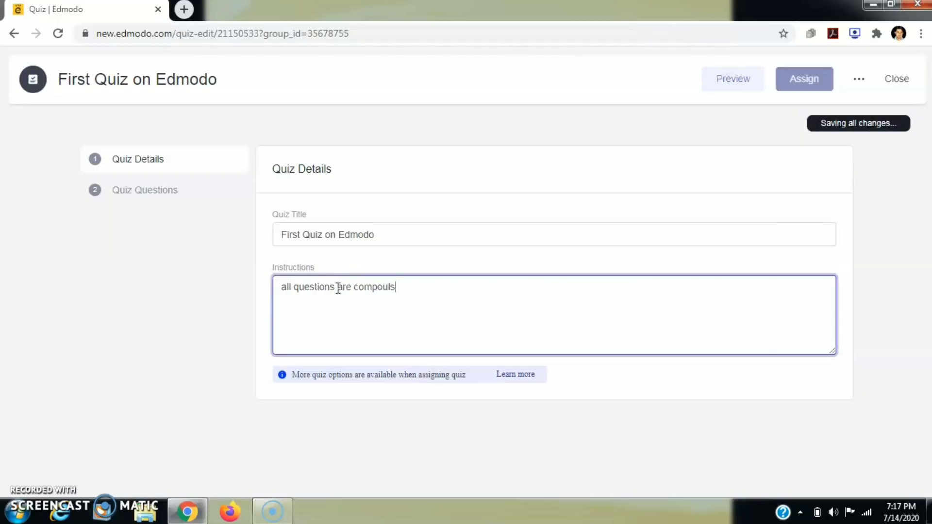
type("ory.")
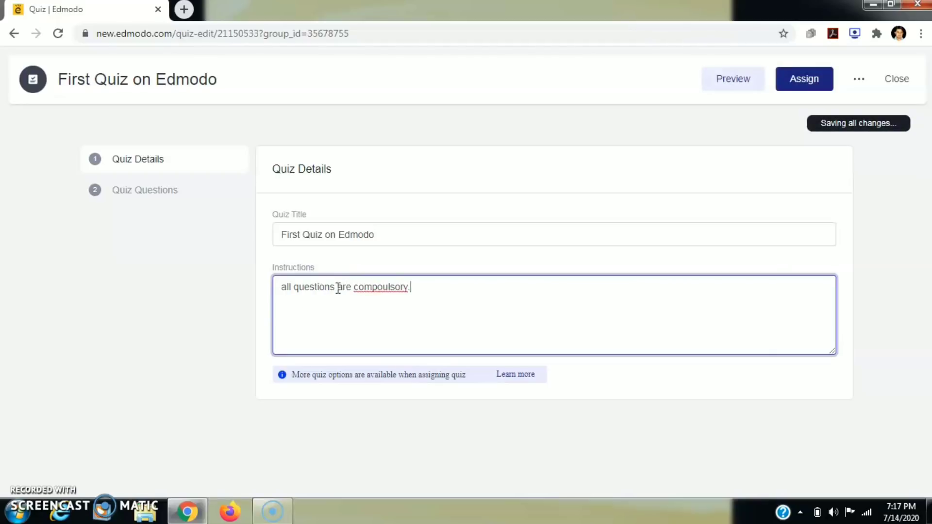
left_click(163, 192)
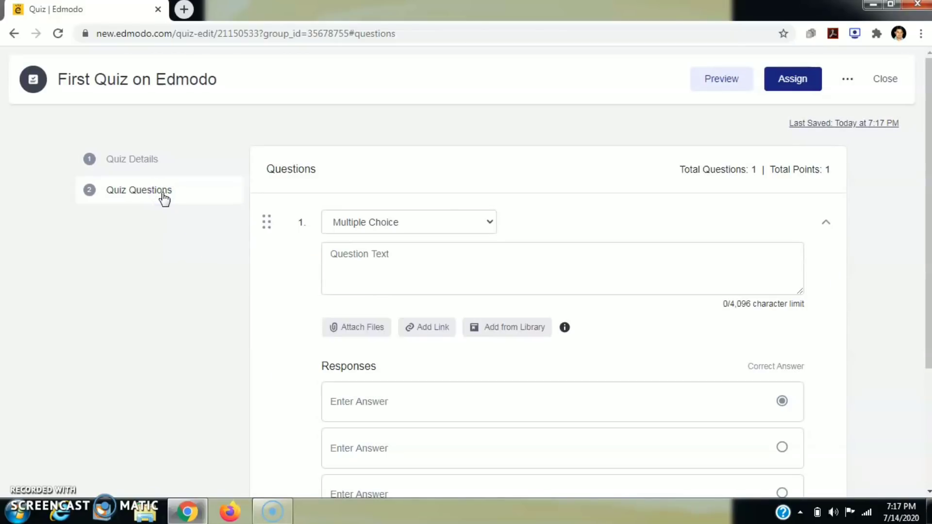
- Make question 1 True/False with the text 'Rohit is the Captain of India'
left_click(491, 226)
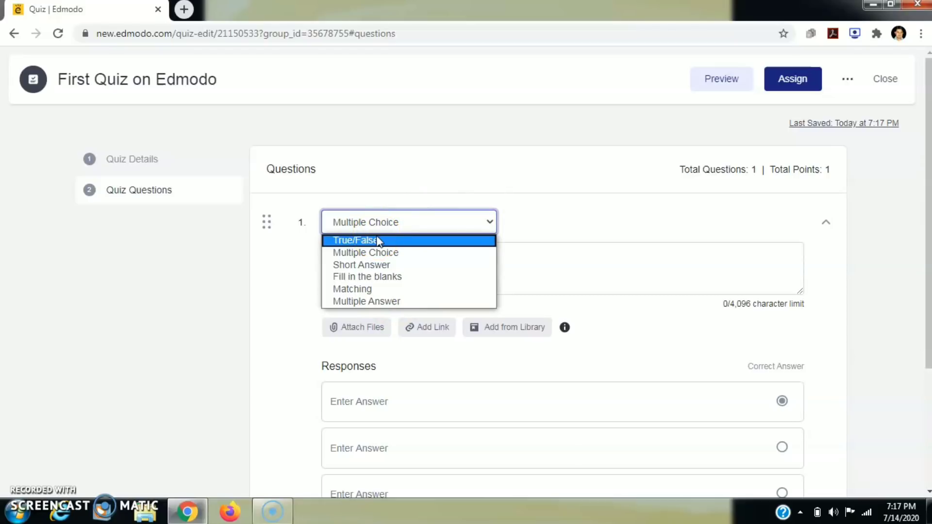
left_click(357, 238)
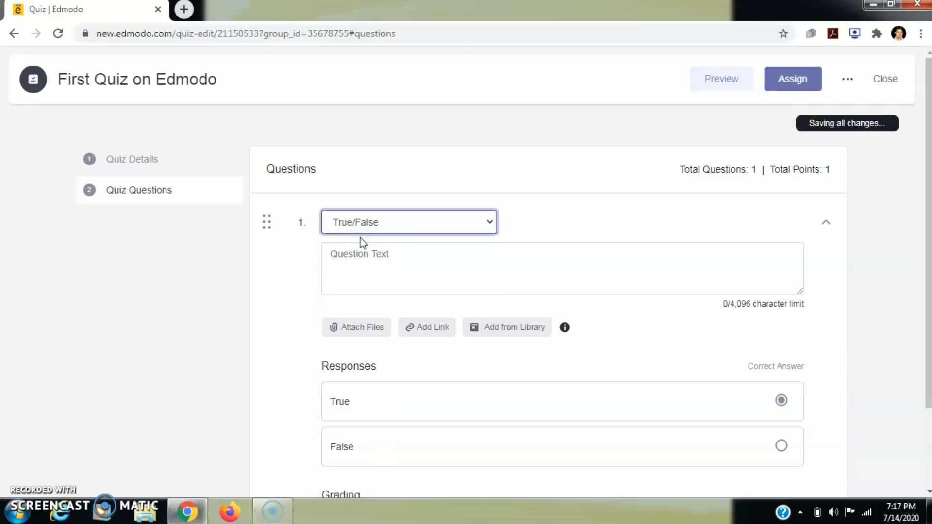
left_click(367, 254)
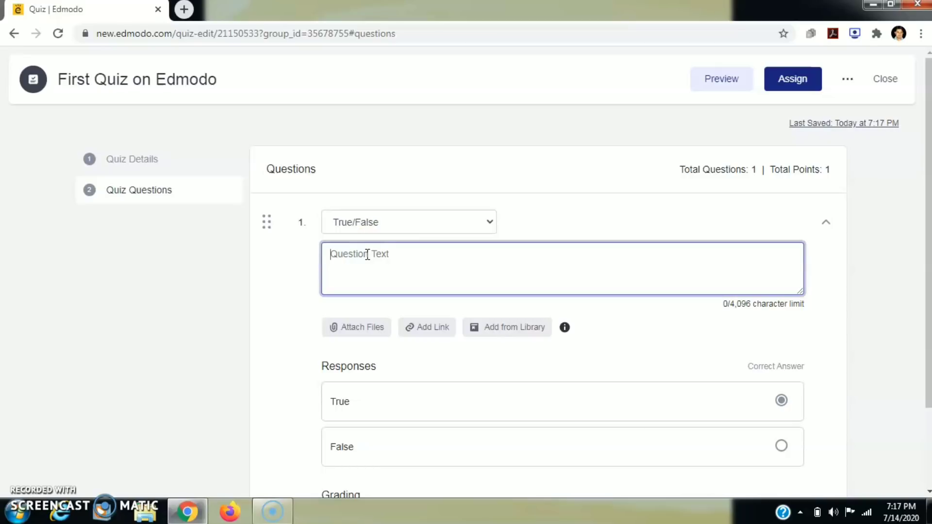
type("Rohi")
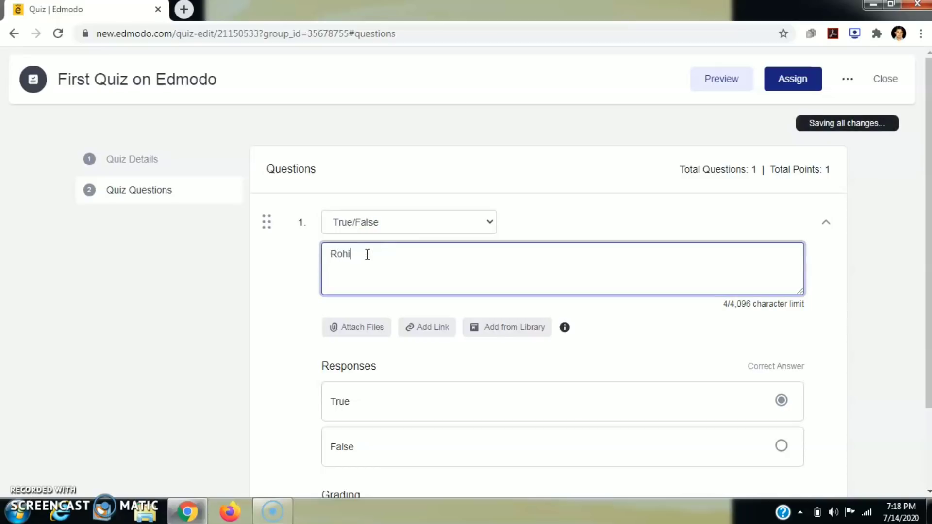
type("t is the Ca")
type("ptain of Ind")
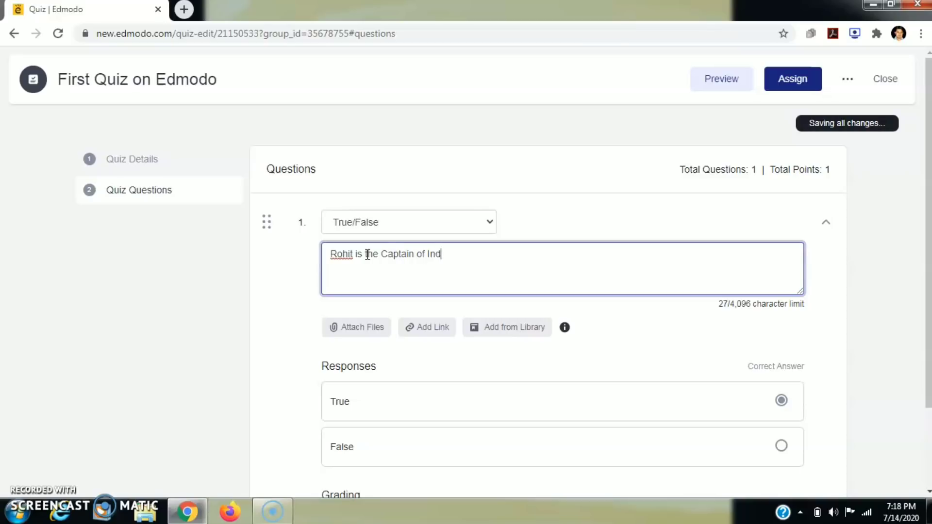
type("ia.")
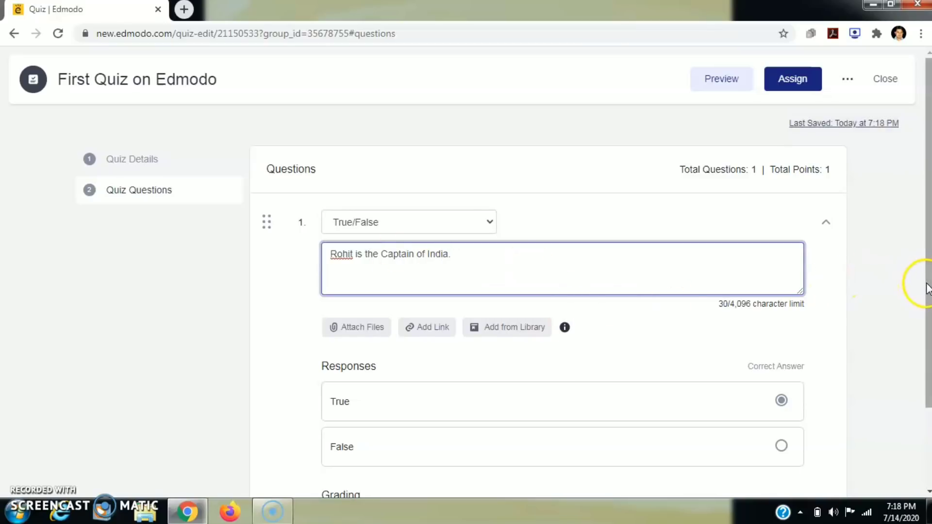
left_click_drag(927, 284, 928, 347)
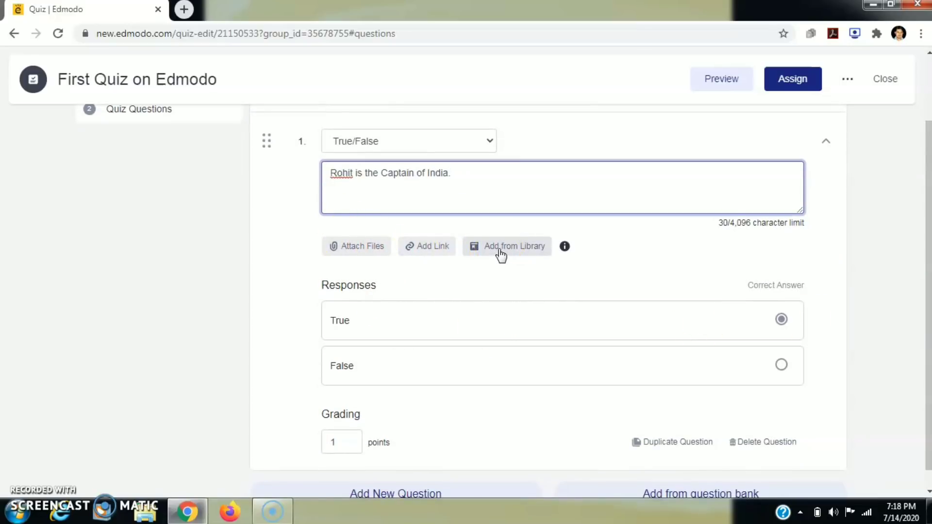
- Mark False as the correct answer and edit question 1's grading points
left_click(381, 177)
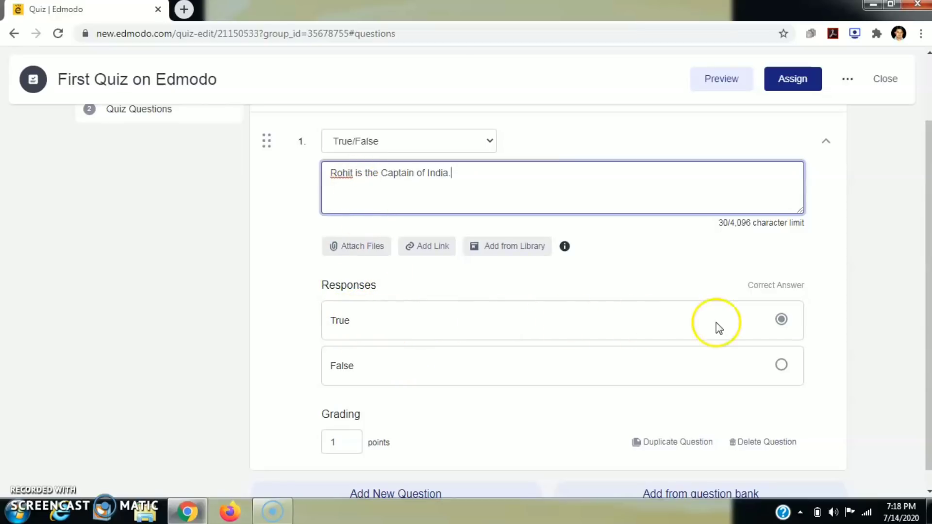
left_click(781, 364)
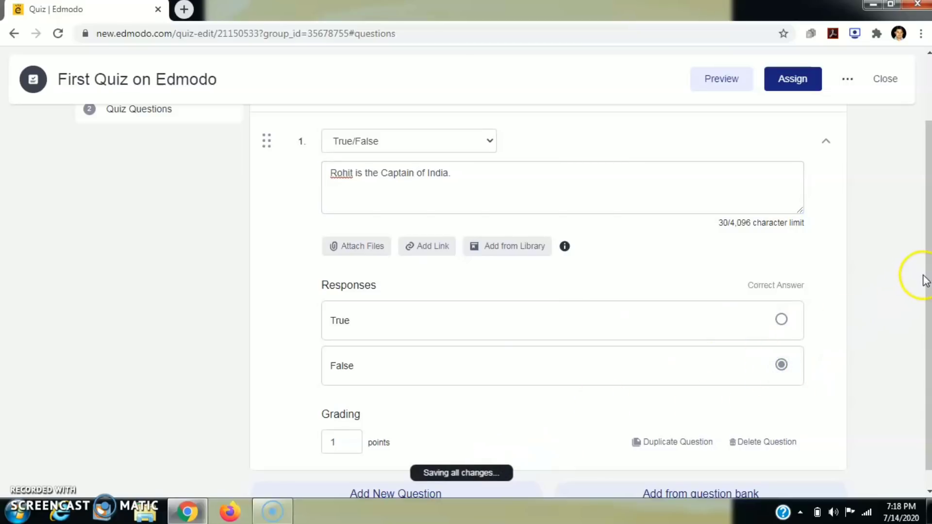
left_click_drag(926, 272, 930, 293)
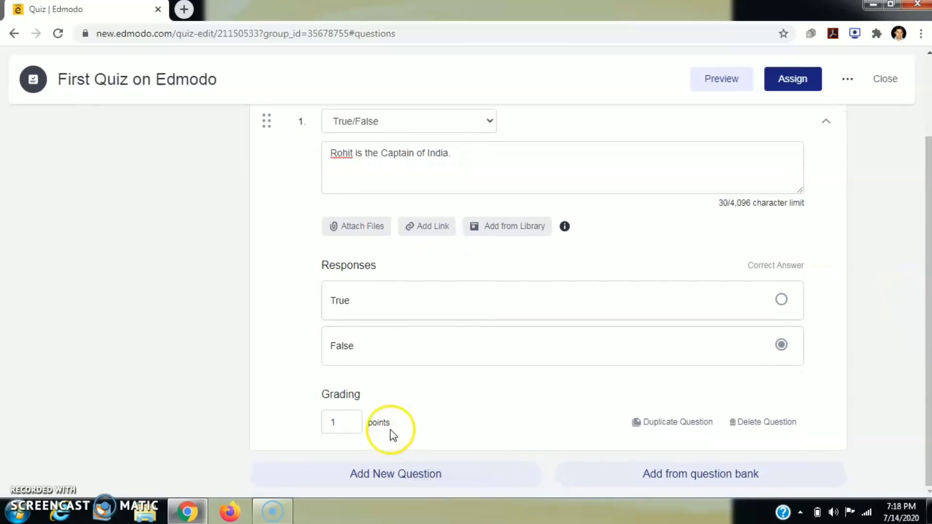
left_click(342, 427)
type("2")
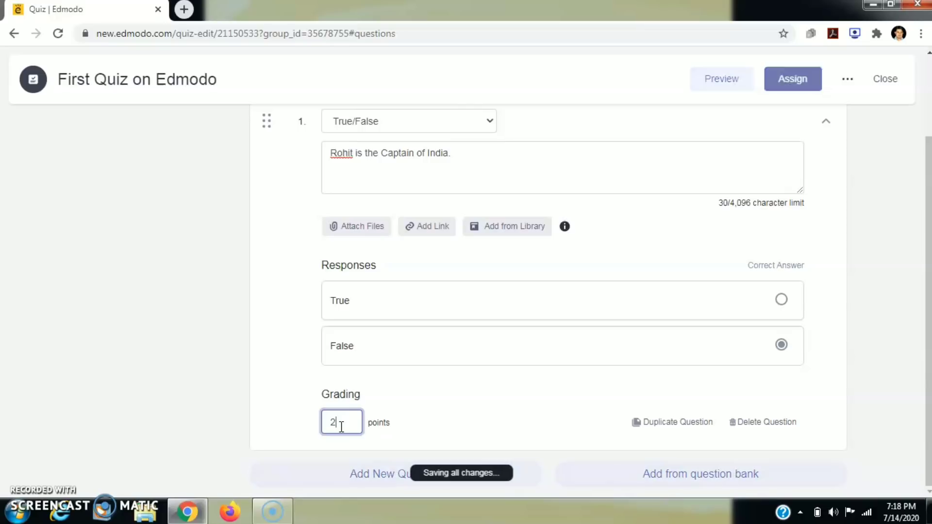
key("BackSpace")
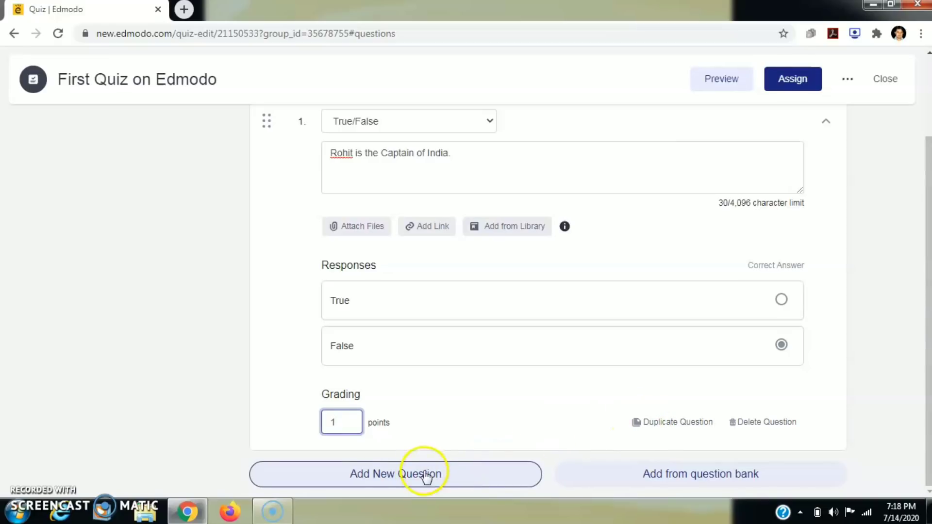
- Add question 2 as a multiple-choice question and start its capital-city question text
left_click(410, 476)
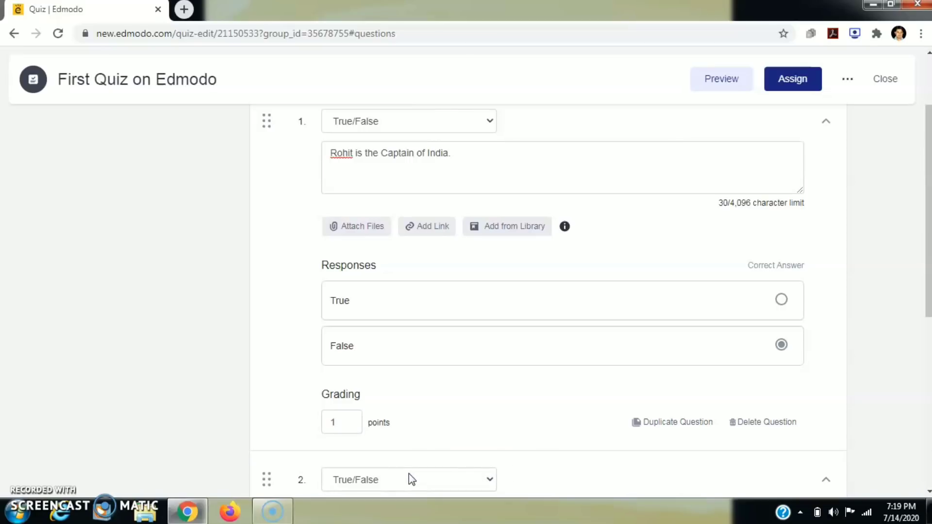
left_click_drag(928, 311, 928, 436)
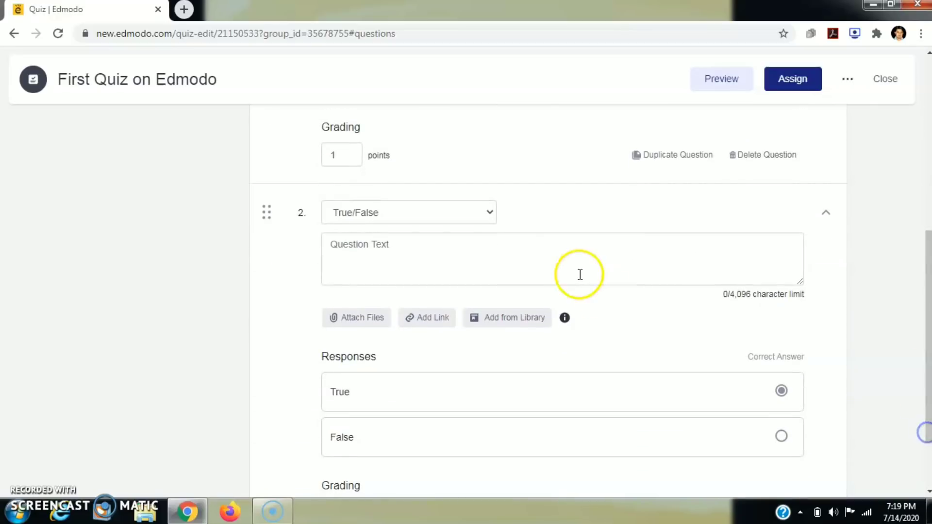
left_click(492, 212)
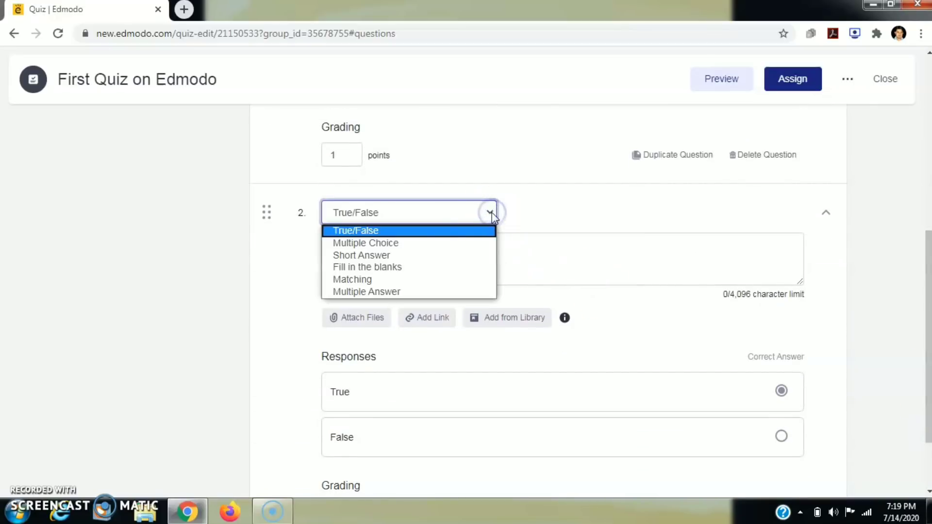
left_click(417, 248)
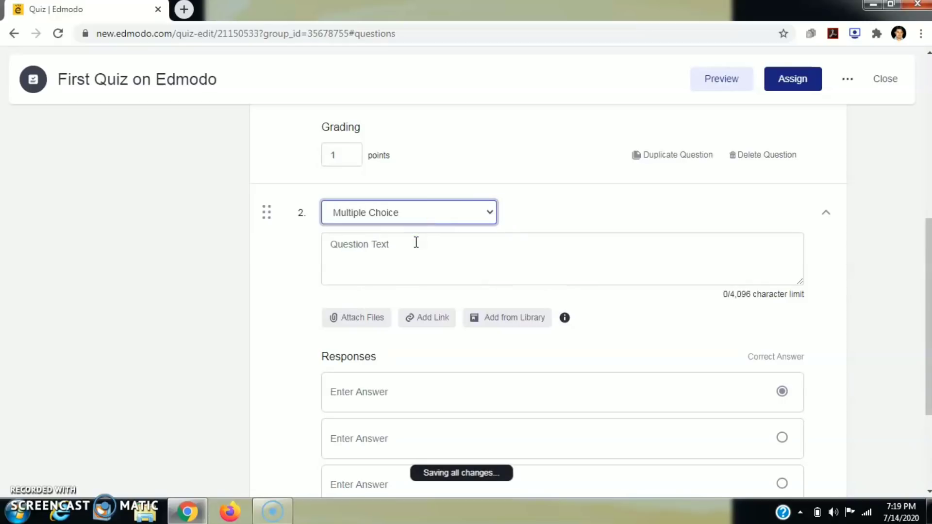
left_click(393, 248)
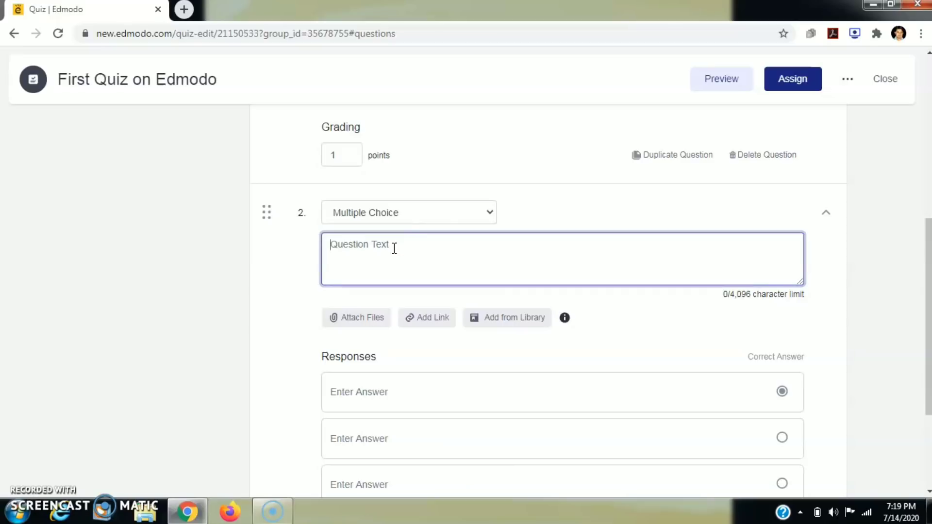
type("Capital of India is...")
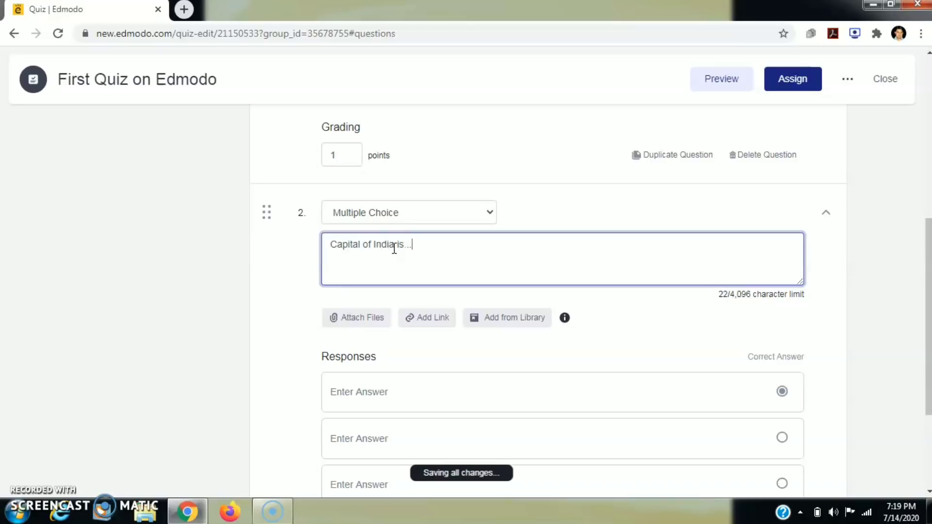
- Enter the answer options New Delhi, Mumbai, Kolkata and Lucknow, adding a fourth option
left_click(366, 391)
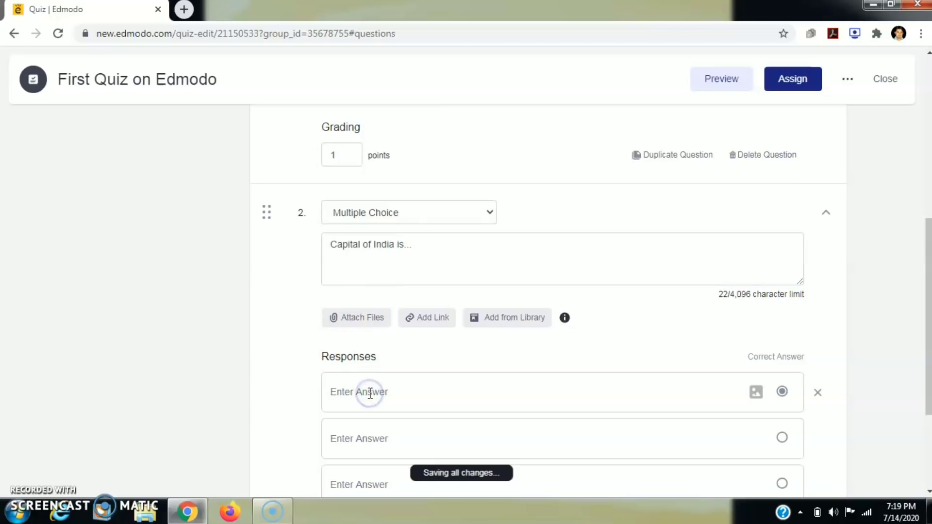
type("N")
type("Delhi")
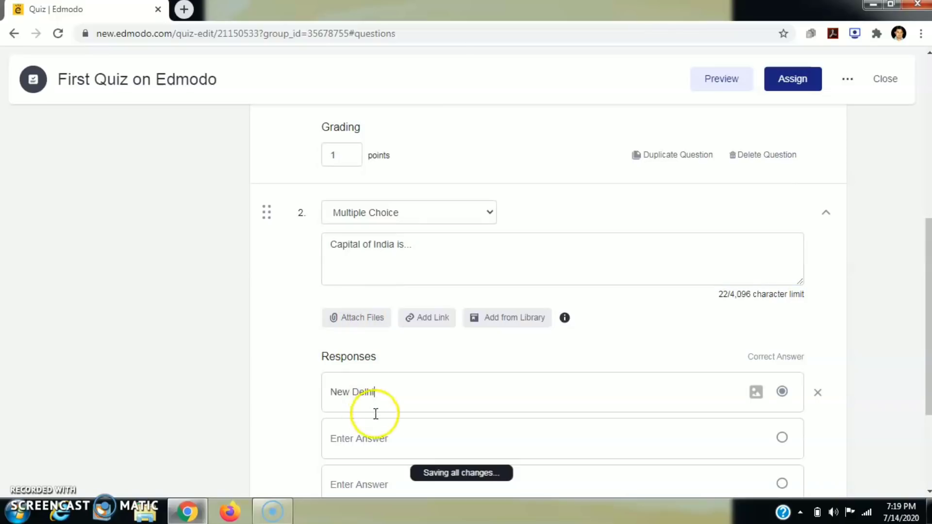
left_click(376, 437)
type("Mumbai")
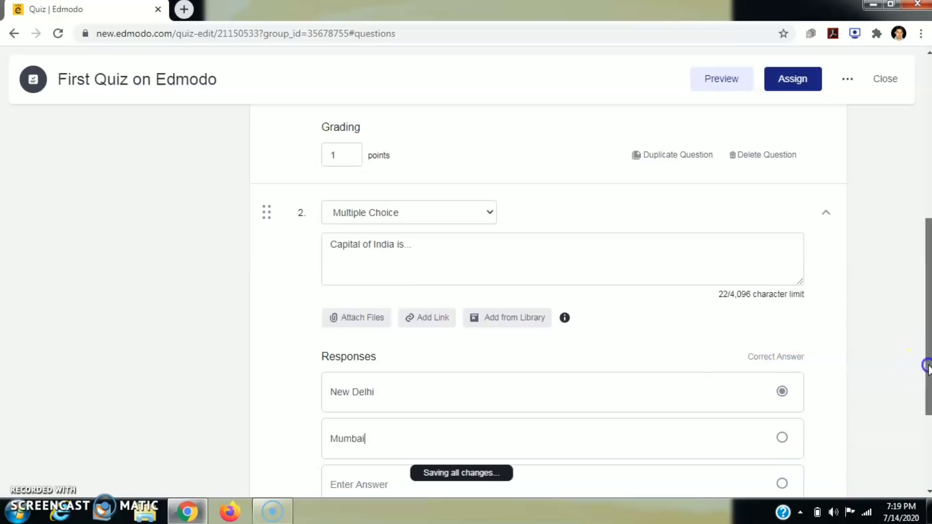
left_click_drag(927, 367, 927, 430)
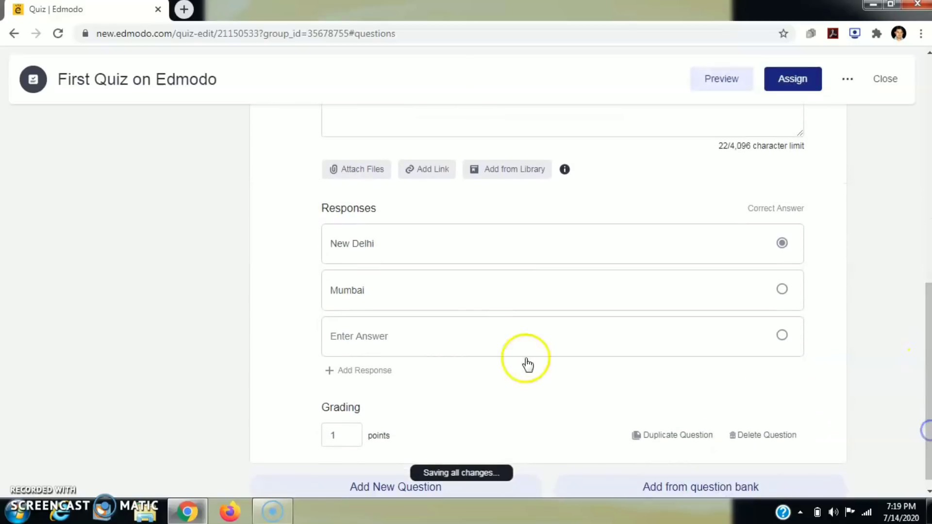
left_click(425, 338)
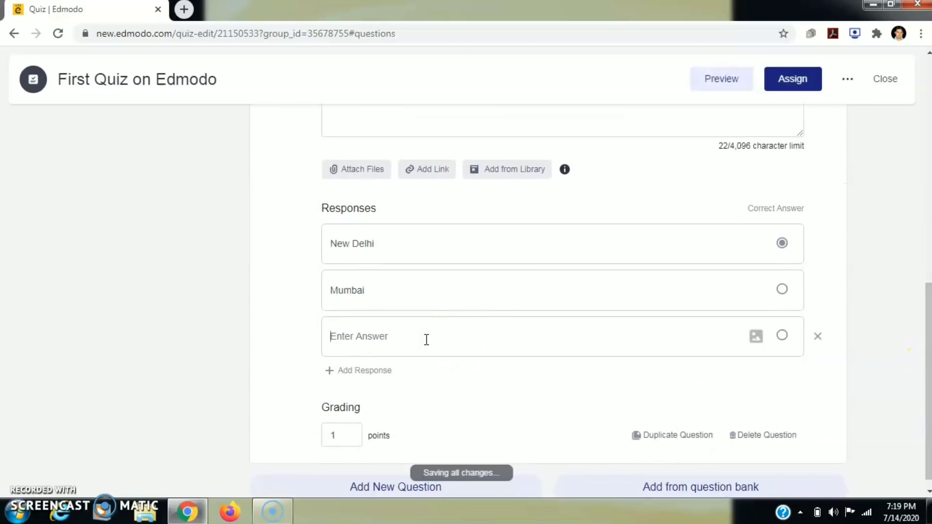
type("Kolkata")
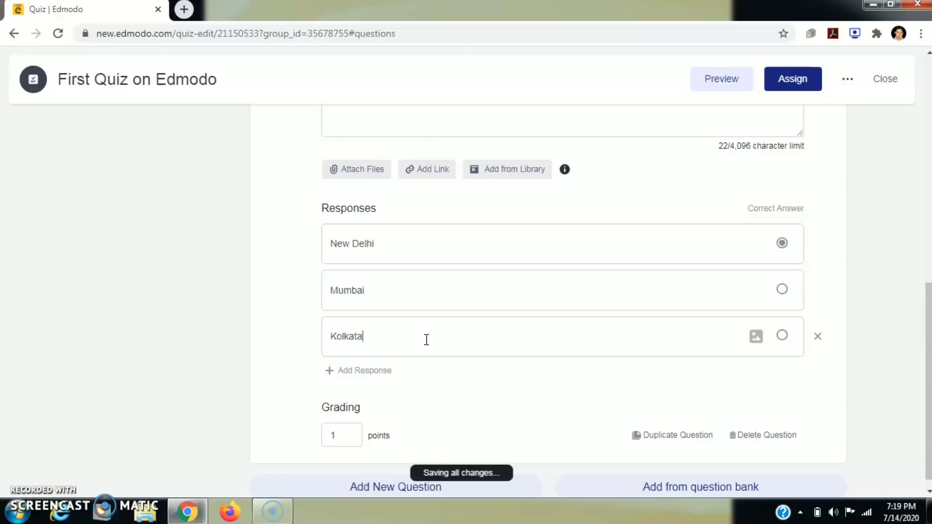
left_click(369, 370)
left_click(360, 379)
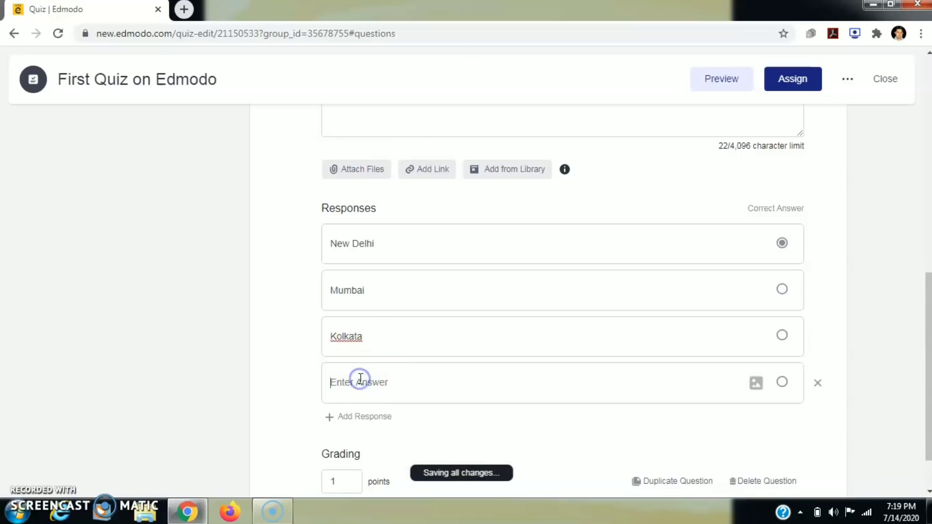
type("Lucknow")
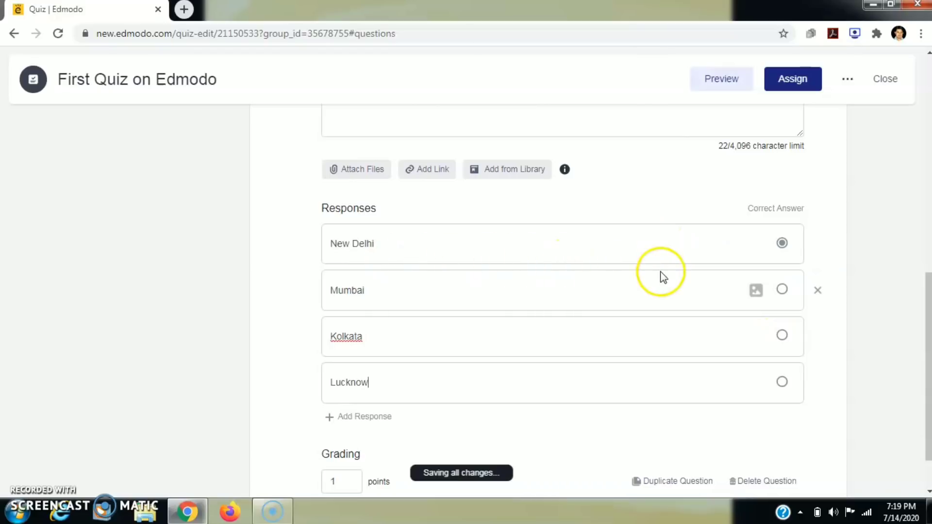
- Keep New Delhi as the correct answer and add question 3
left_click(782, 291)
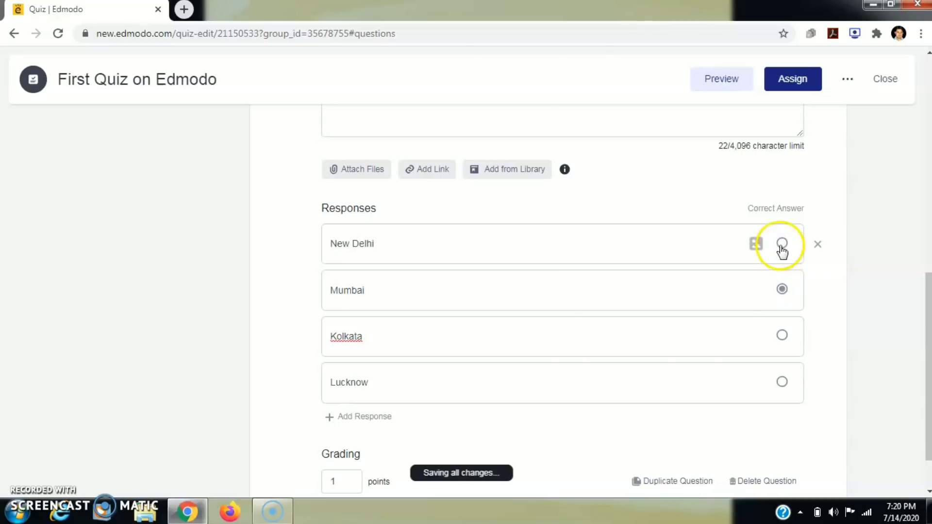
left_click(782, 243)
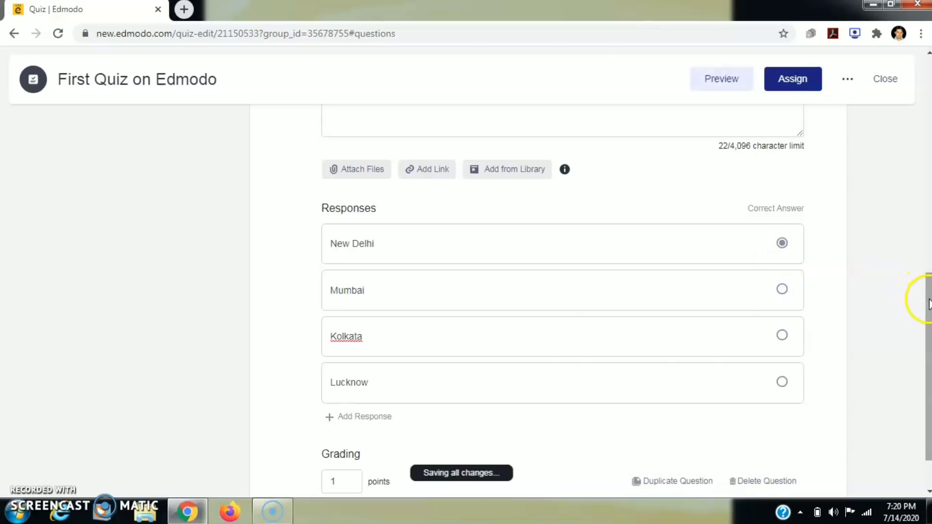
scroll(928, 303, "down", 2)
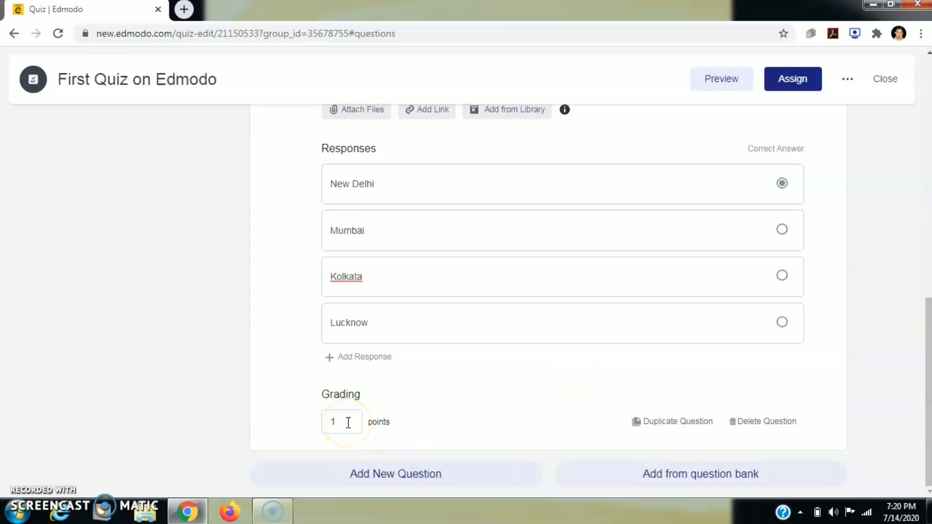
left_click(373, 474)
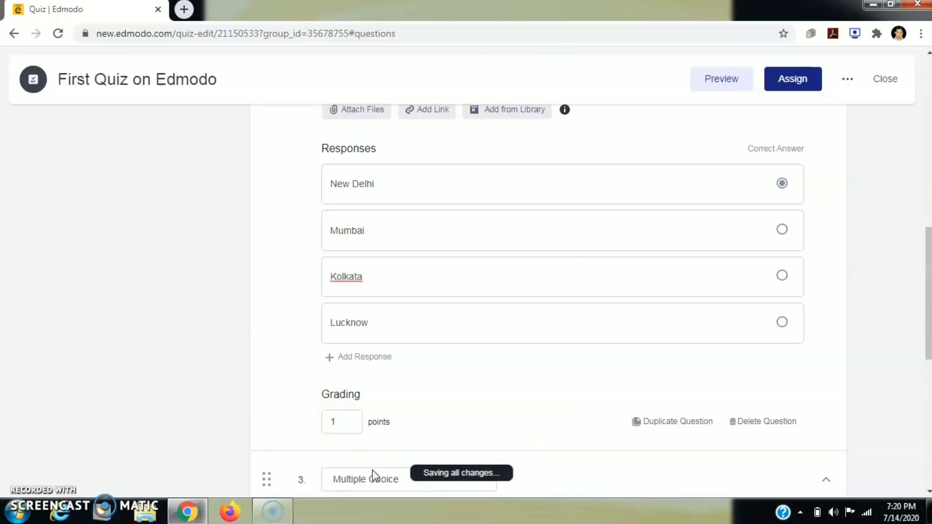
- Switch question 3's type to Short Answer
left_click_drag(928, 346, 927, 431)
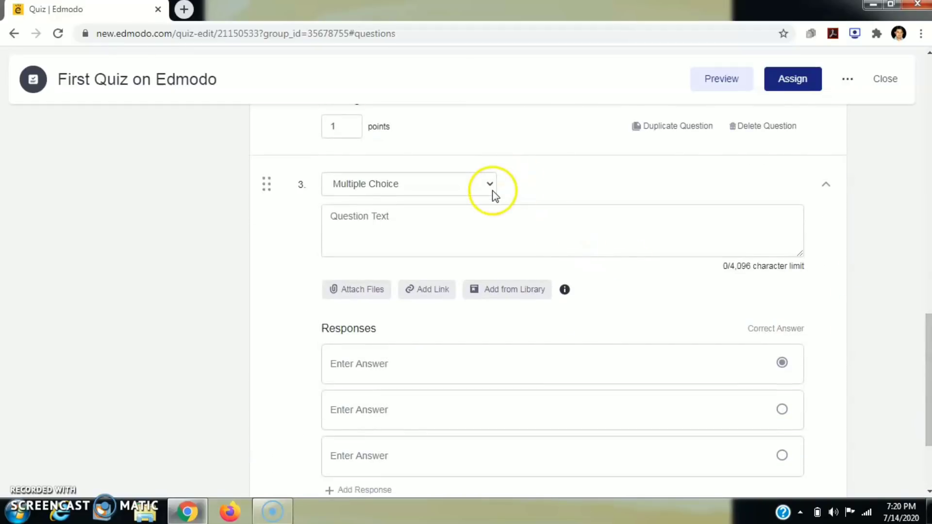
left_click(490, 186)
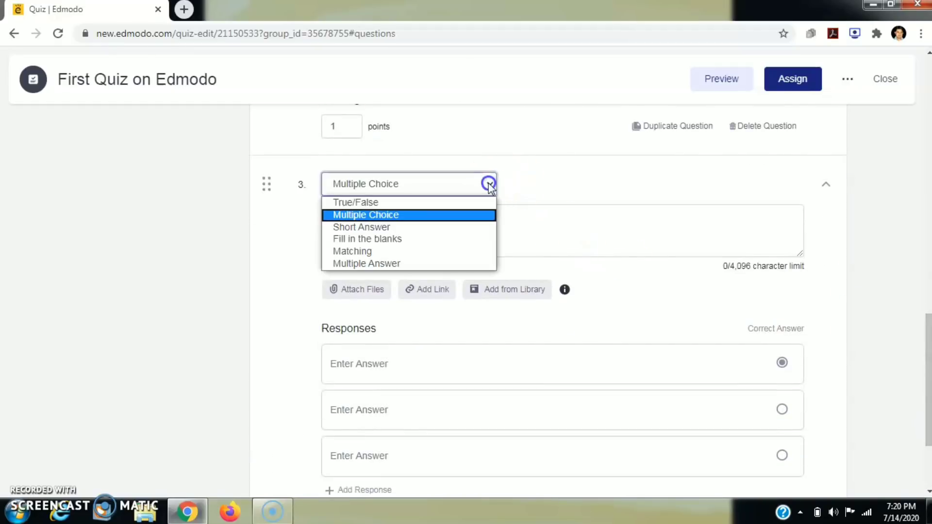
left_click(413, 227)
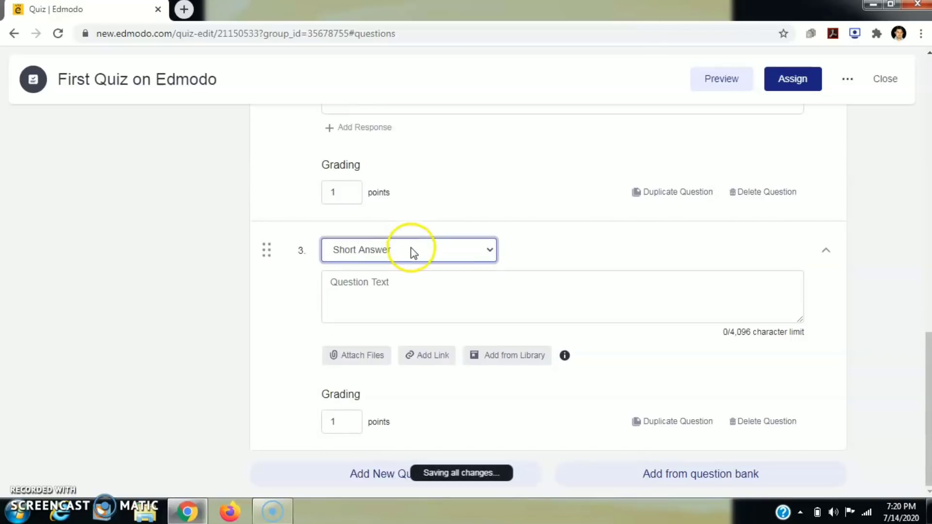
- Enter the question text 'What is your name and qualifications.'
left_click(386, 292)
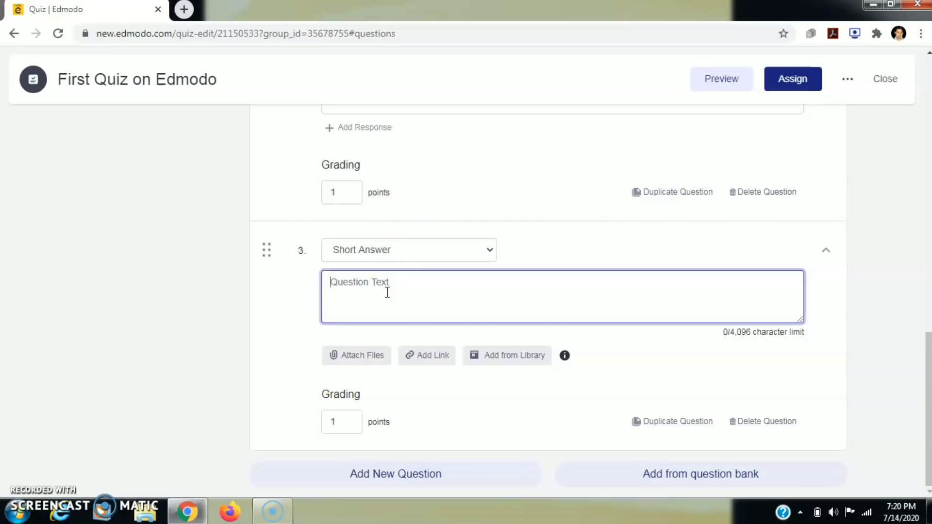
type("W")
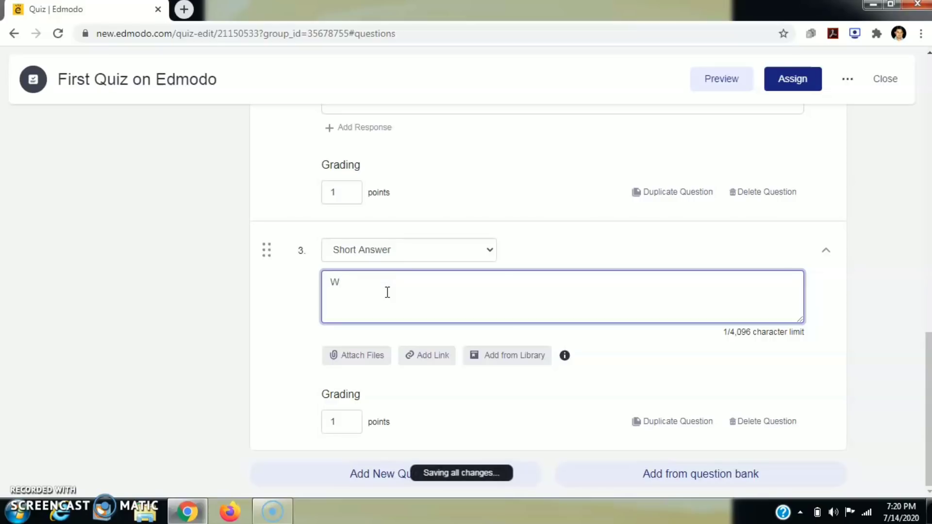
key("BackSpace")
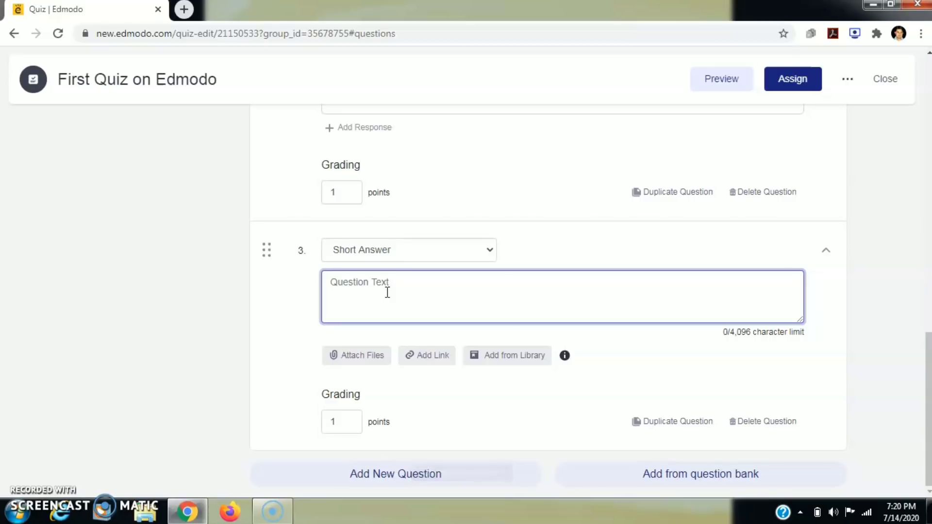
type("Brief")
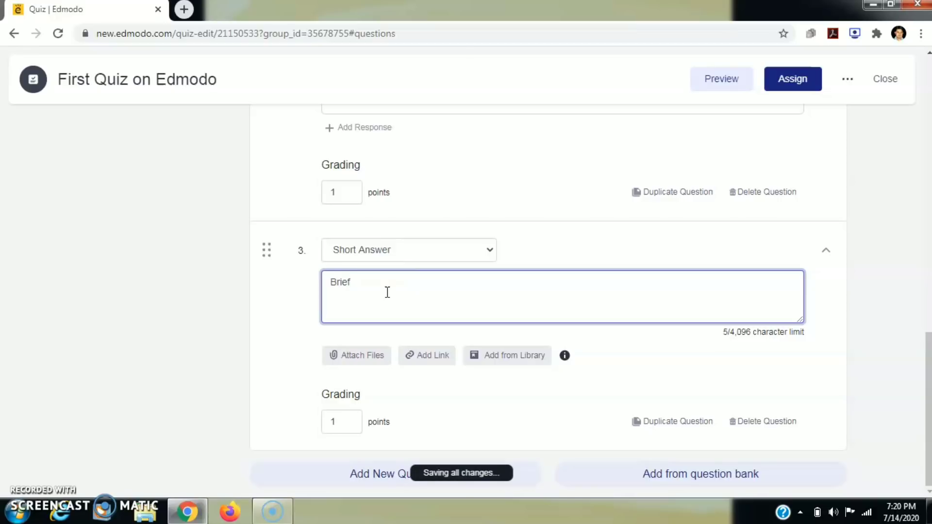
key("BackSpace")
key("BackSpace")
key("BackSpace")
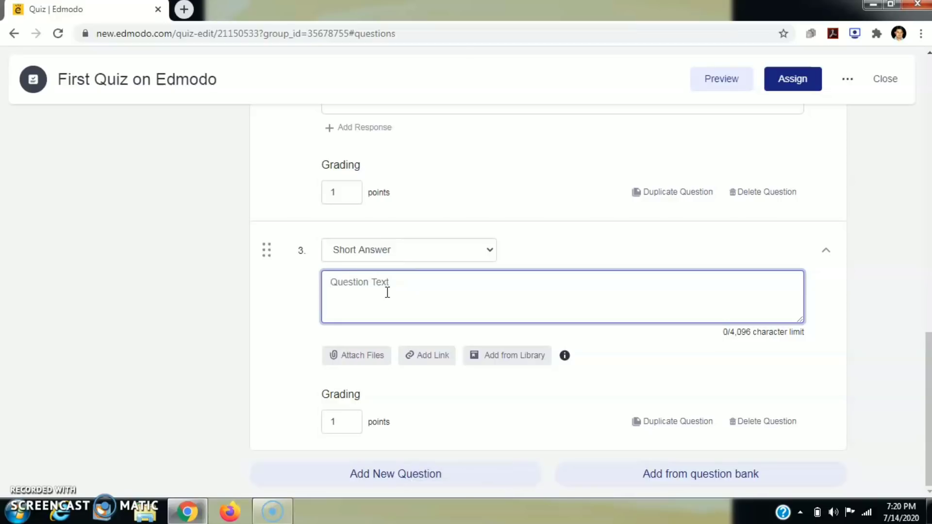
type("What ")
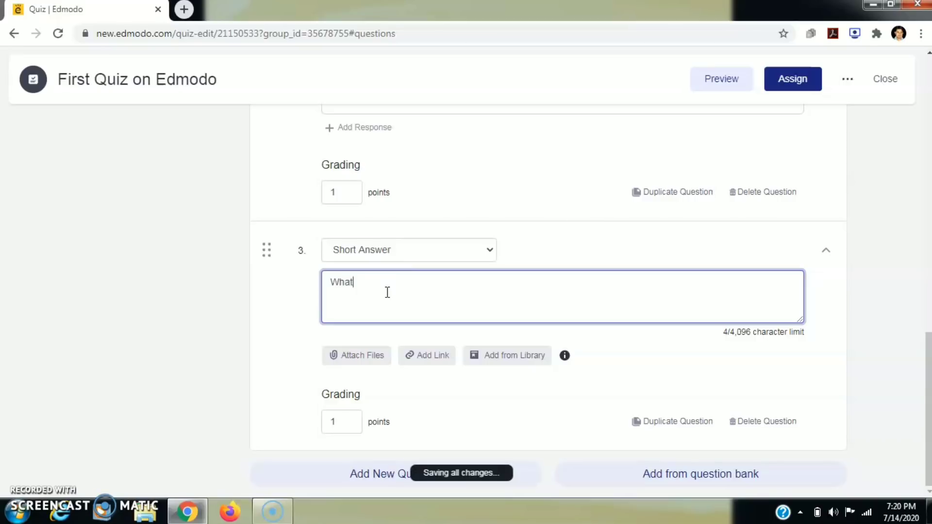
type("is your name and qualifi")
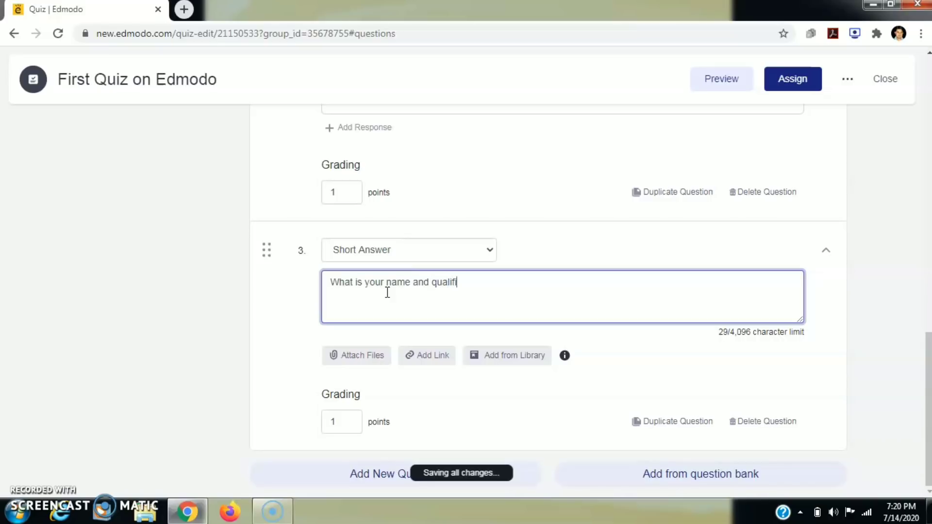
type("cations.")
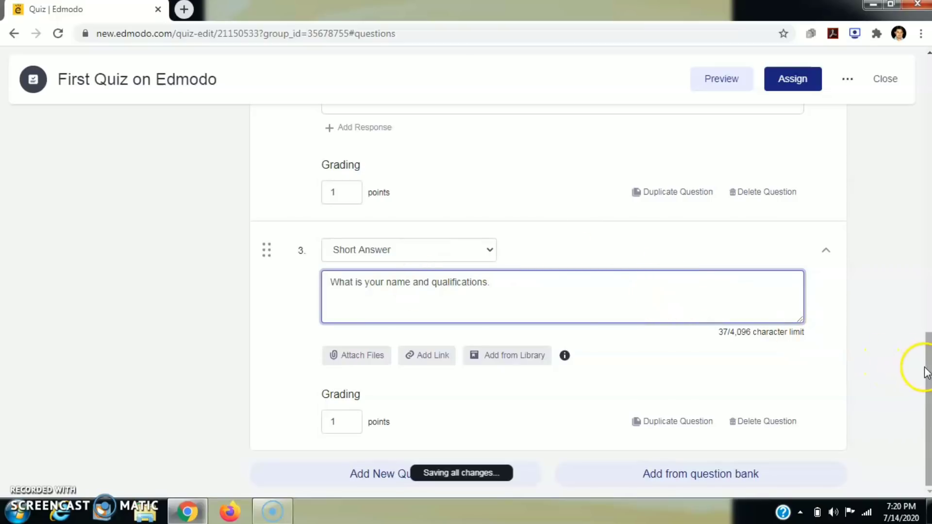
scroll(925, 368, "up", 1)
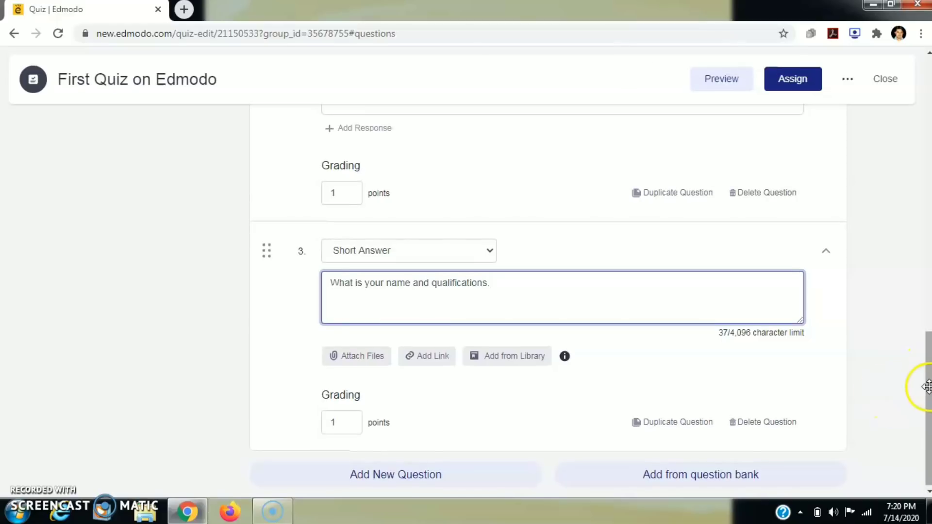
scroll(927, 383, "up", 3)
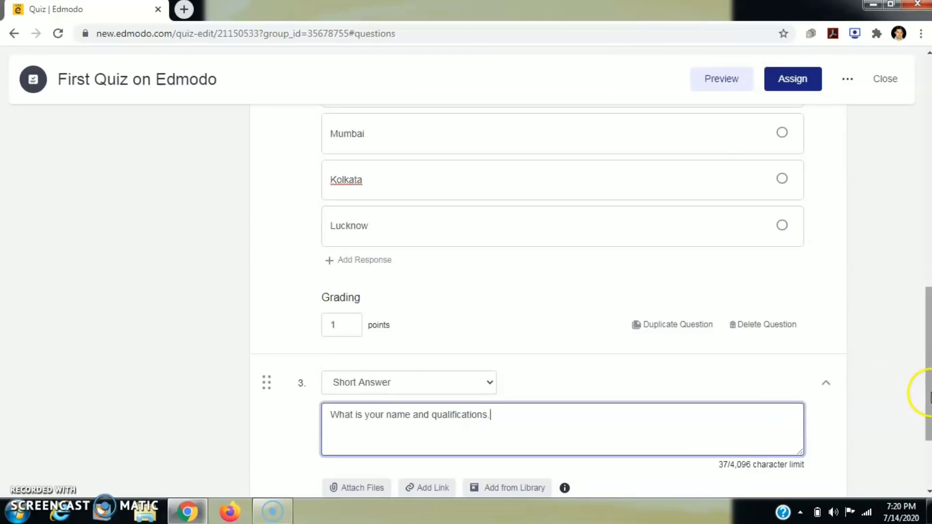
scroll(927, 391, "down", 3)
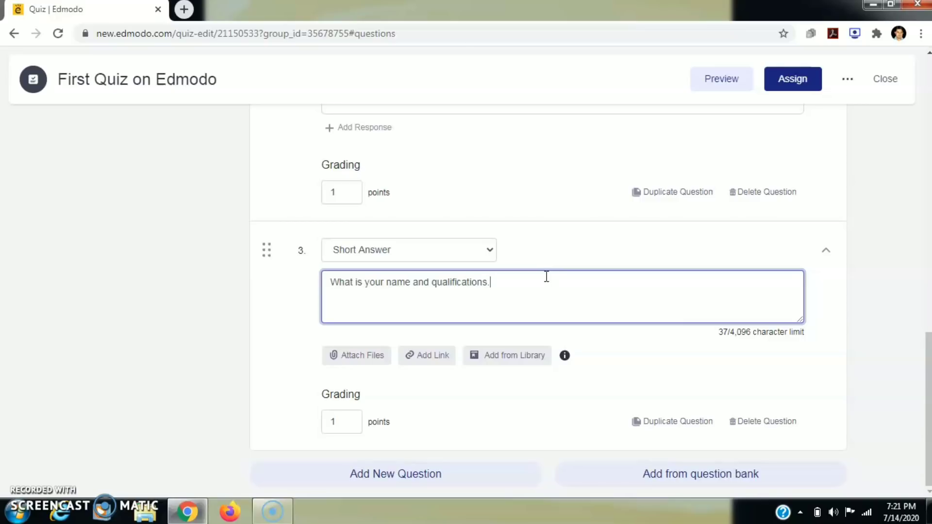
- Add question 4 as a Fill in the blanks question
left_click(427, 475)
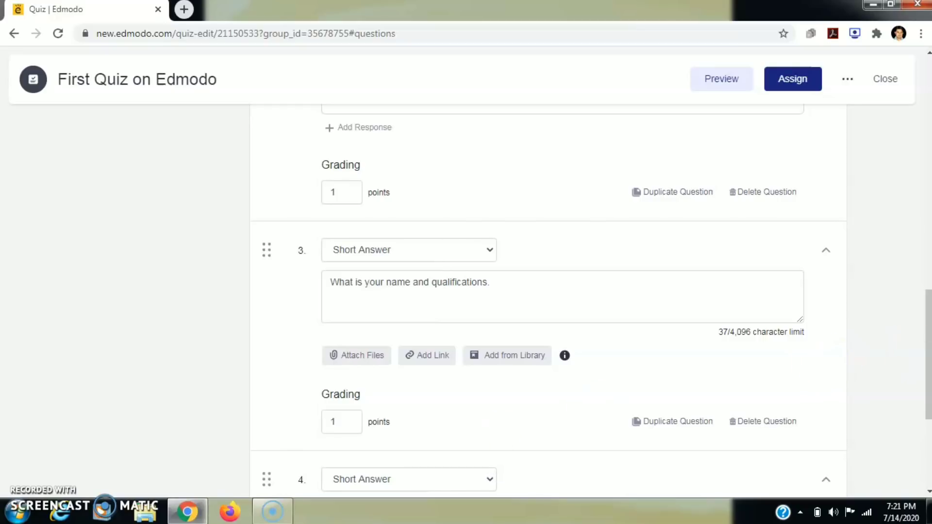
left_click_drag(929, 366, 929, 429)
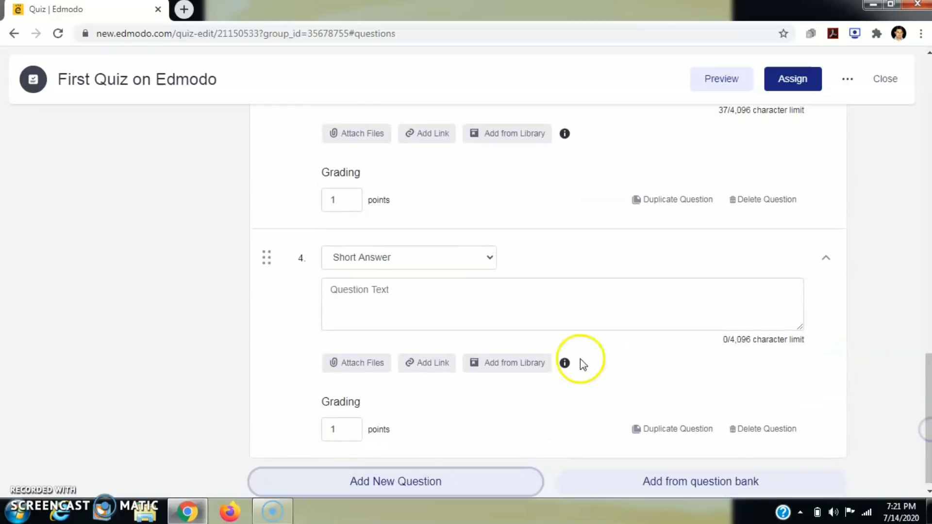
left_click(488, 260)
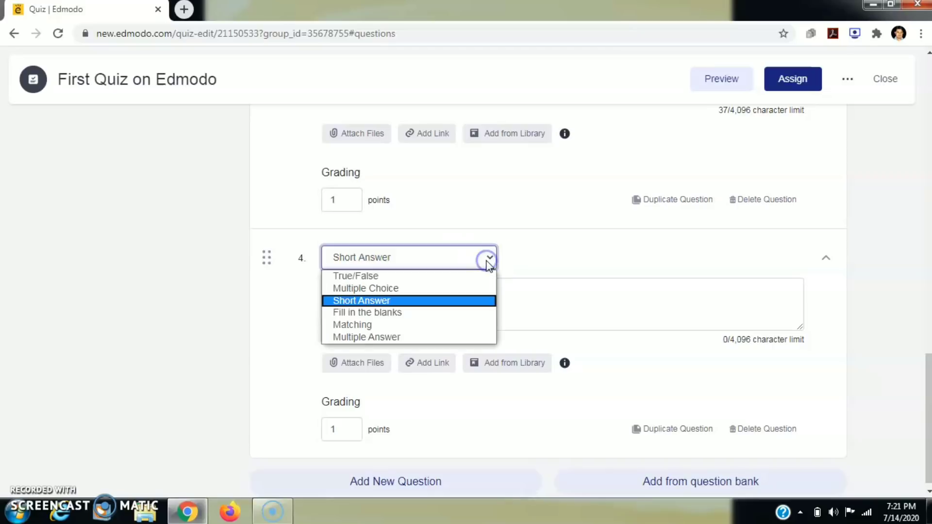
left_click(394, 319)
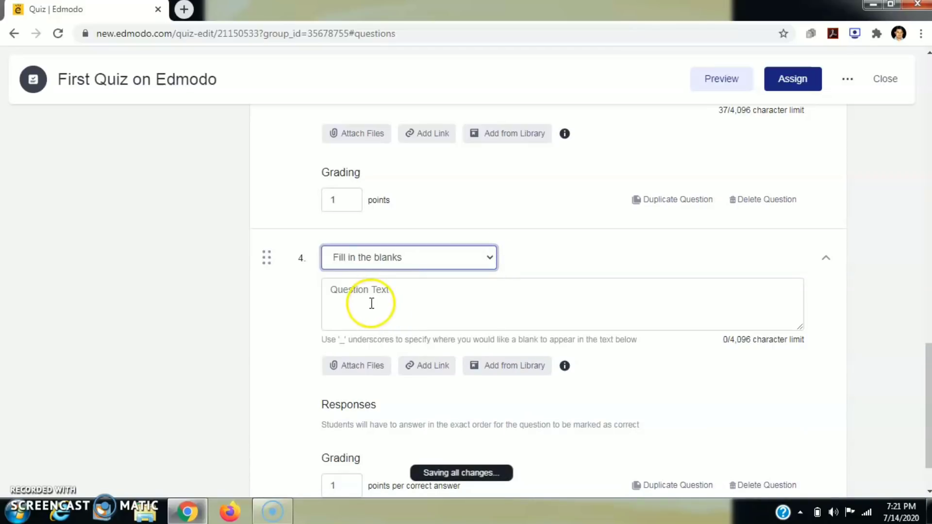
- Write question 4's text as the sequence 3,6,9,_,15
left_click(372, 303)
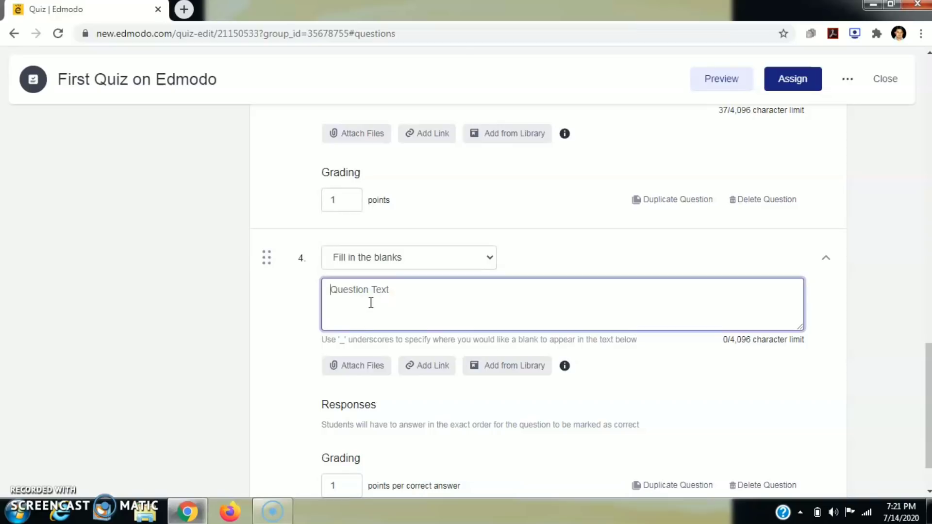
scroll(371, 305, "down", 1)
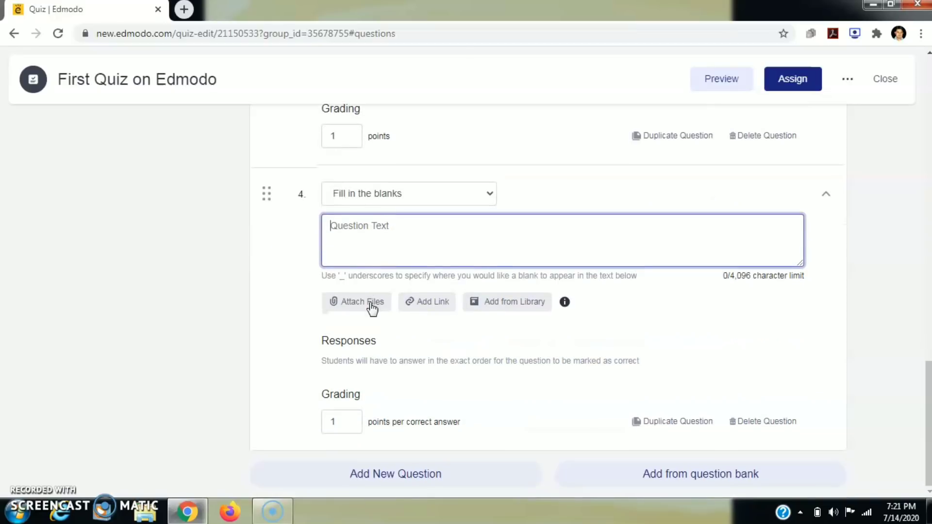
type(",,")
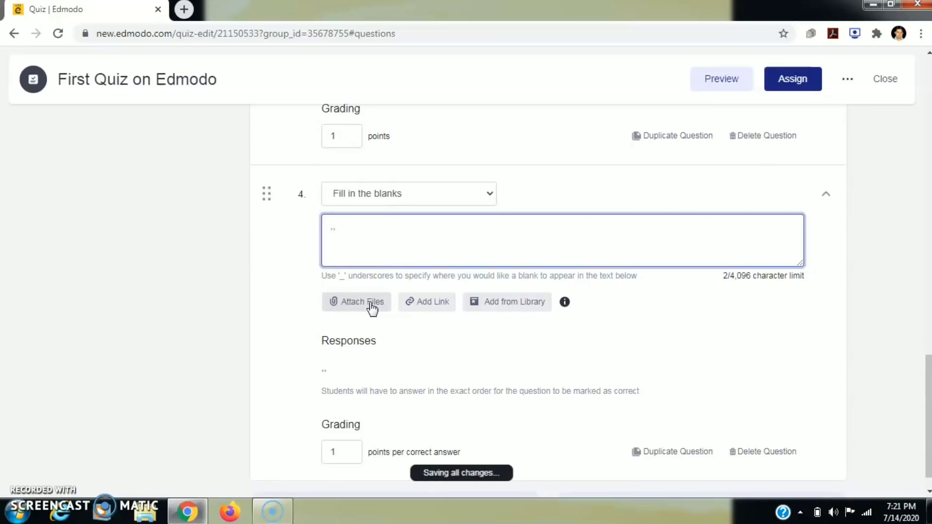
key("BackSpace")
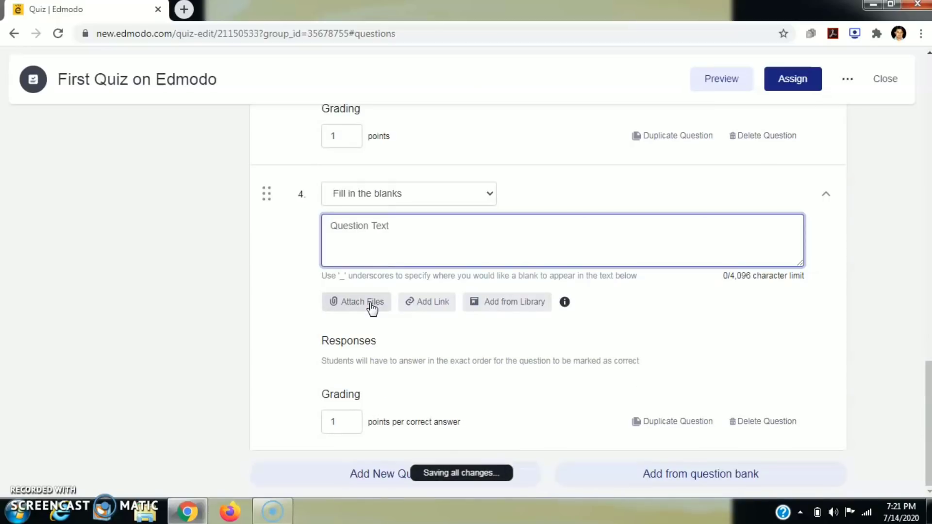
type("3")
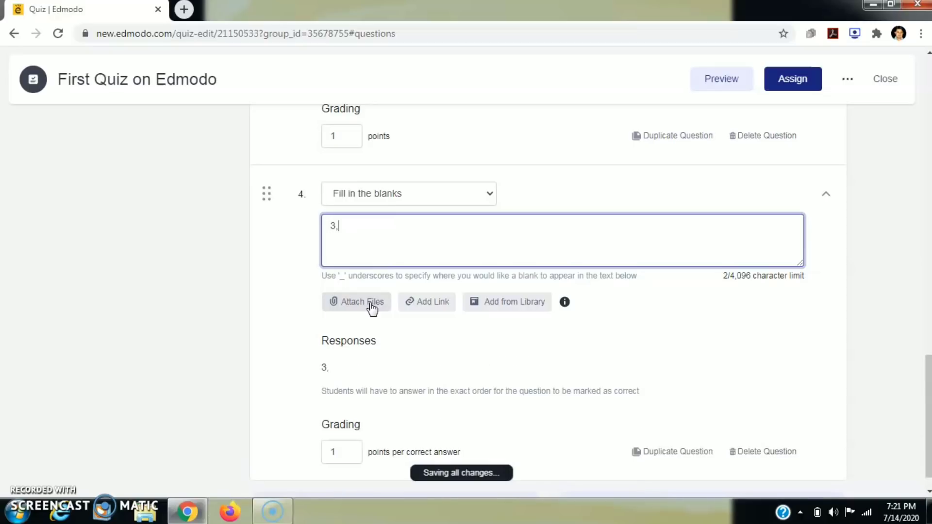
type(",6,9")
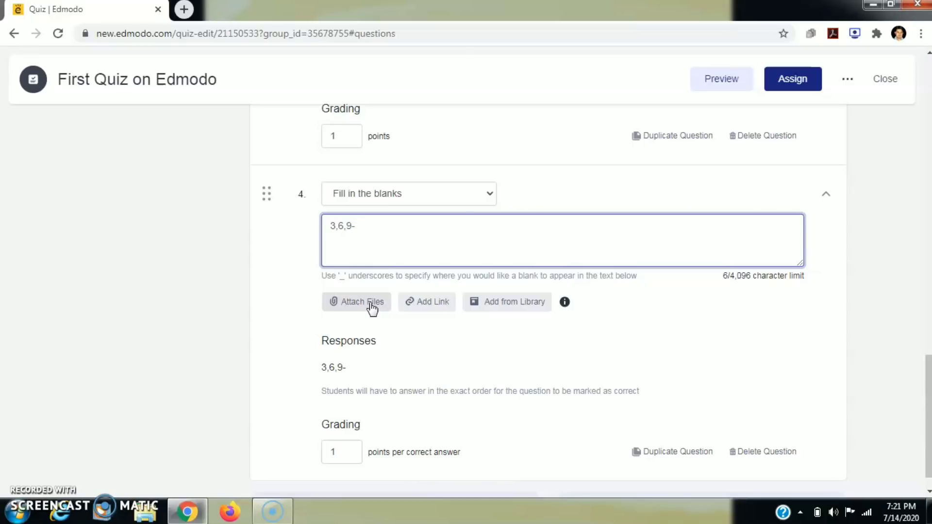
type("_")
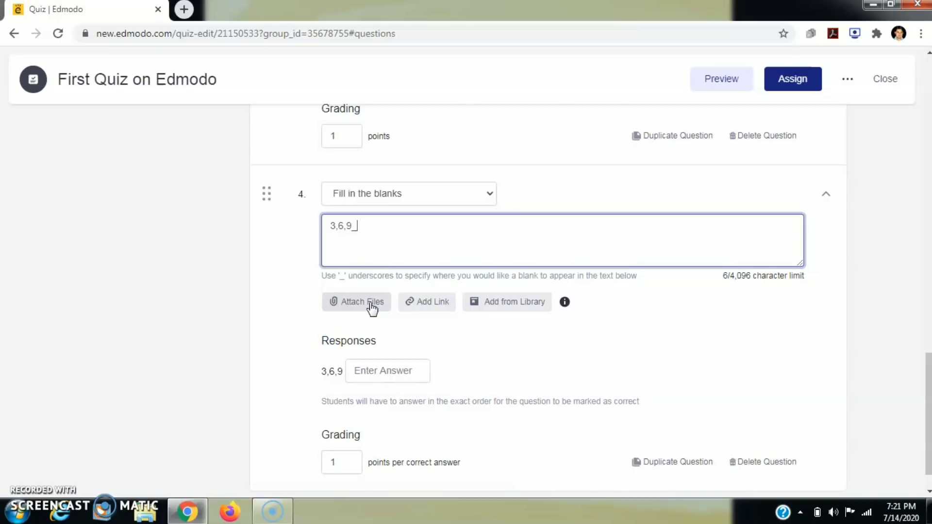
type(",12")
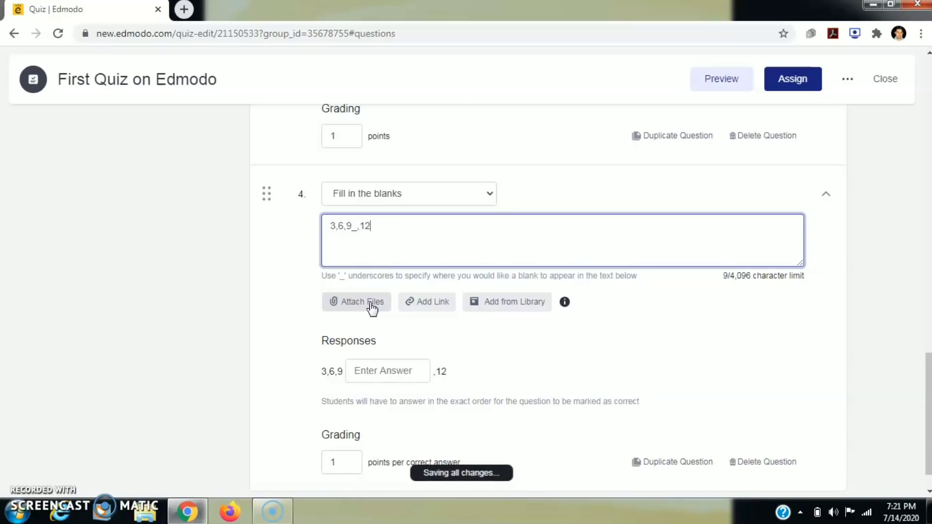
left_click(351, 230)
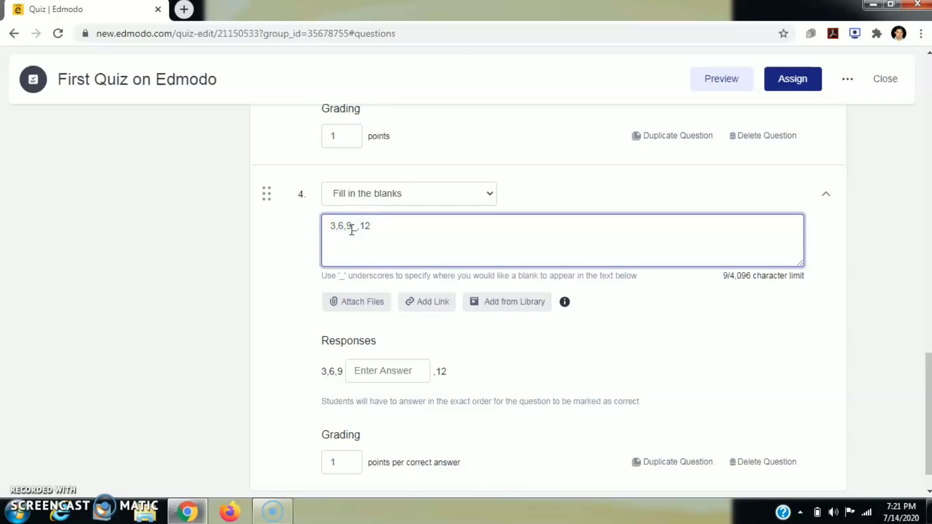
type(",")
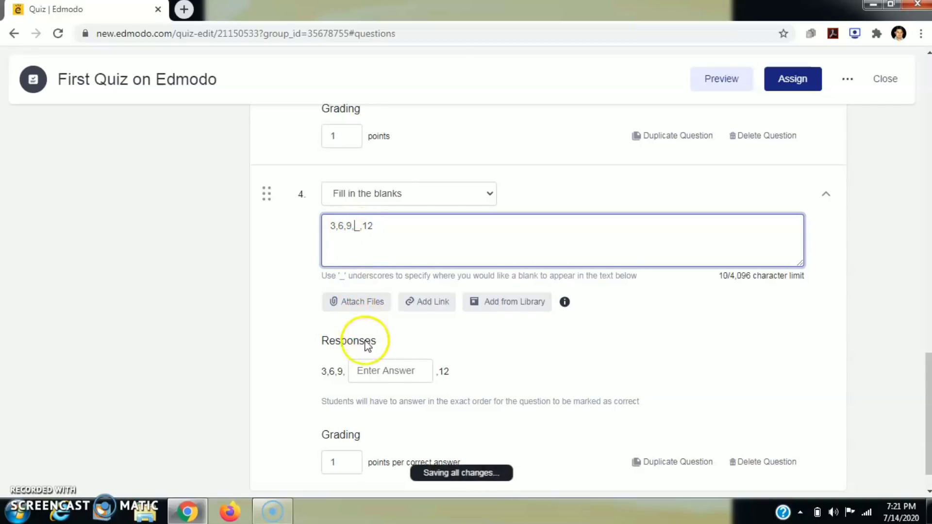
left_click(381, 370)
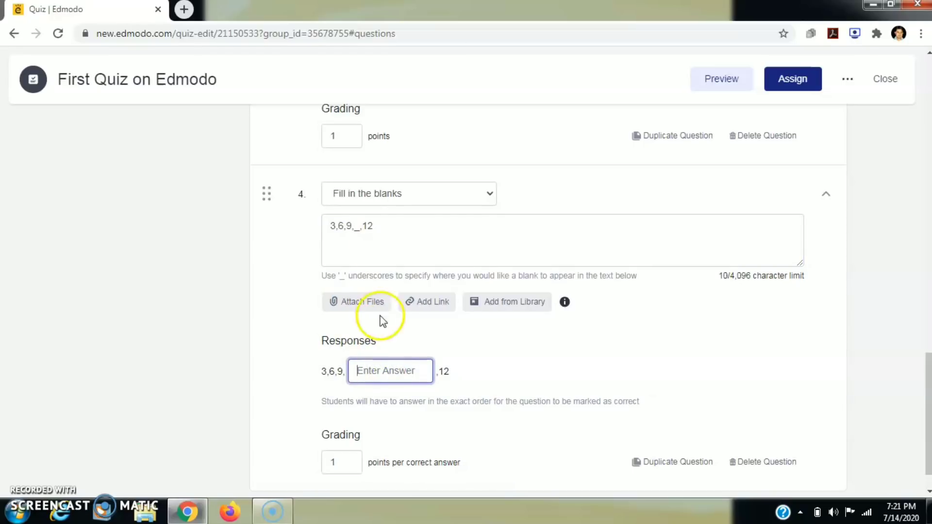
left_click(374, 226)
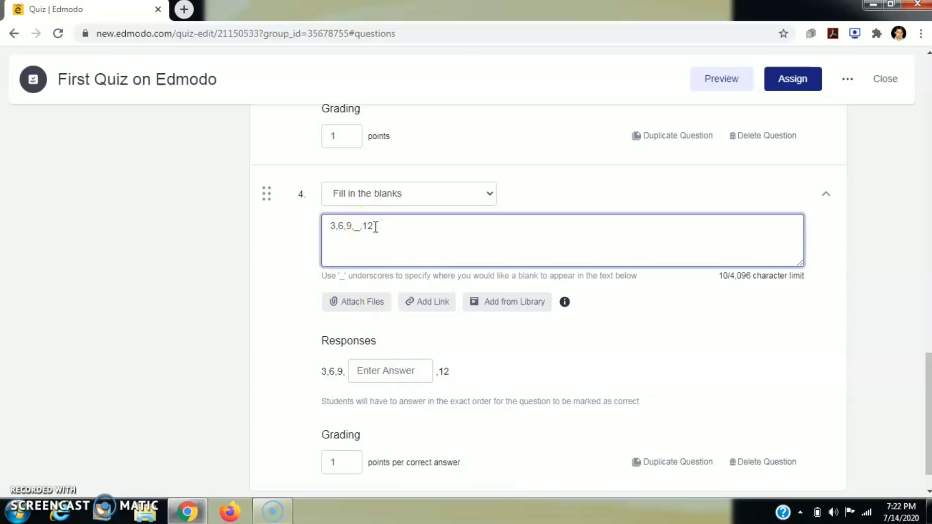
key("BackSpace")
type("5")
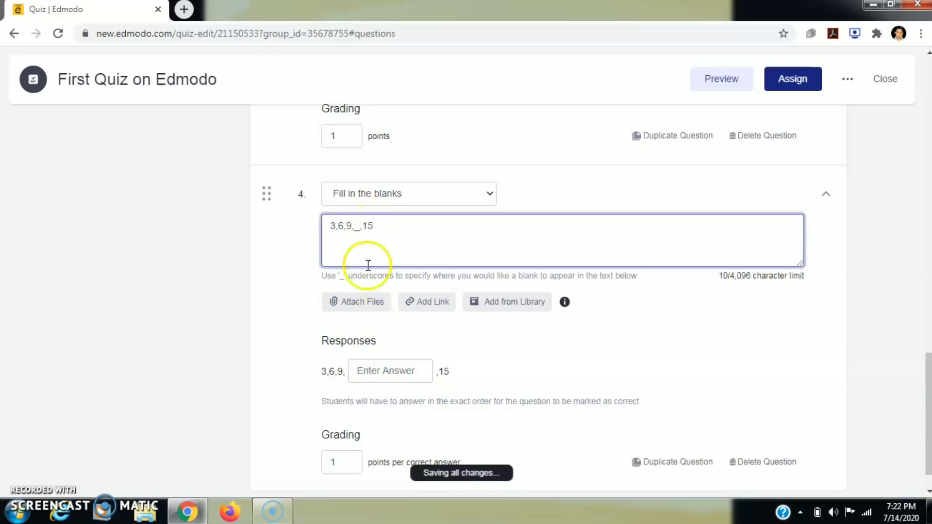
- Enter 12 as the answer for the blank
left_click(381, 371)
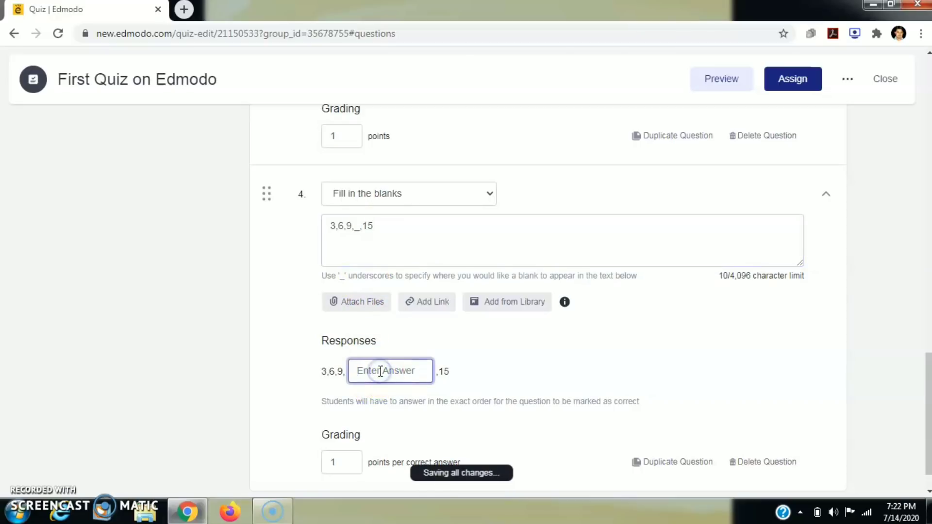
type("12")
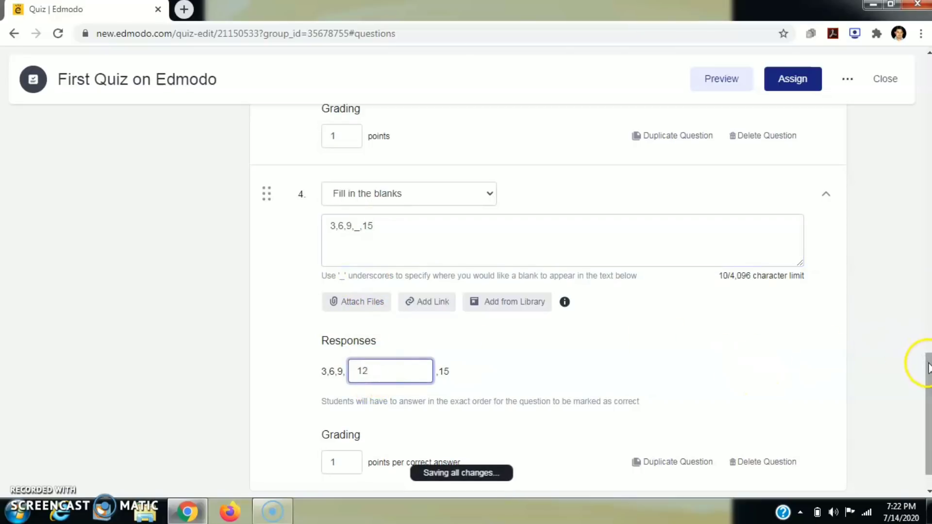
left_click_drag(928, 367, 927, 386)
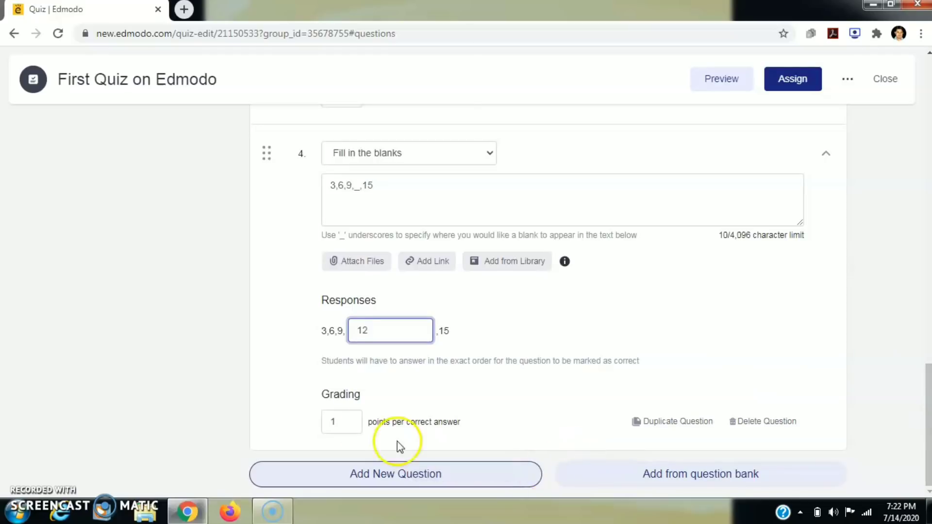
- Add question 5 as a Matching question
left_click(404, 475)
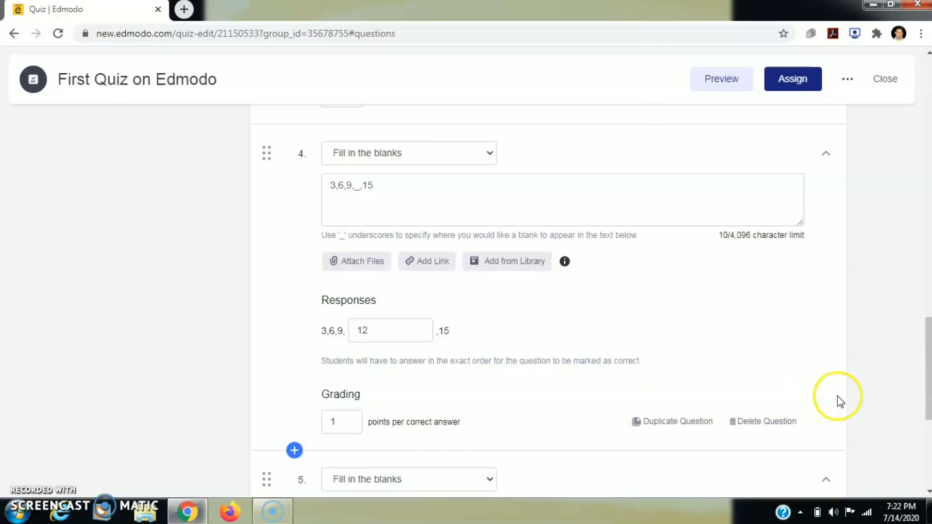
left_click_drag(927, 359, 924, 418)
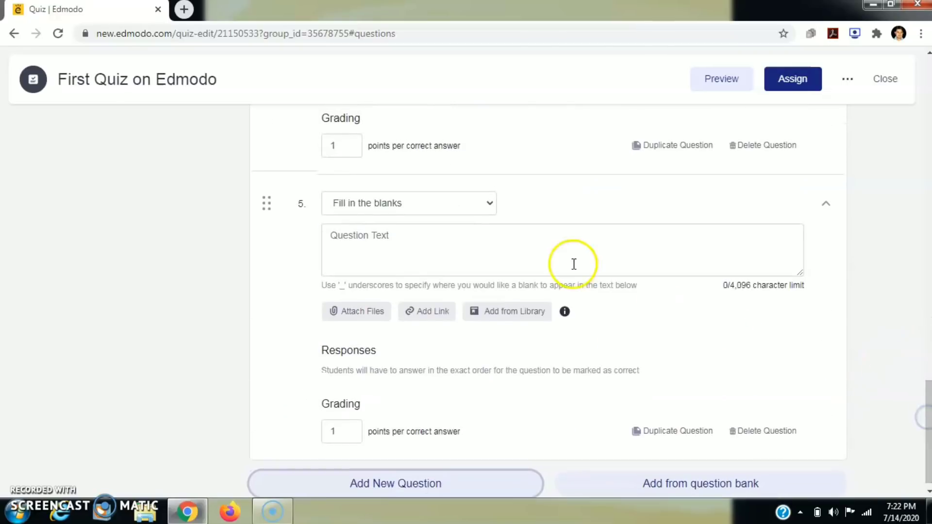
left_click(477, 202)
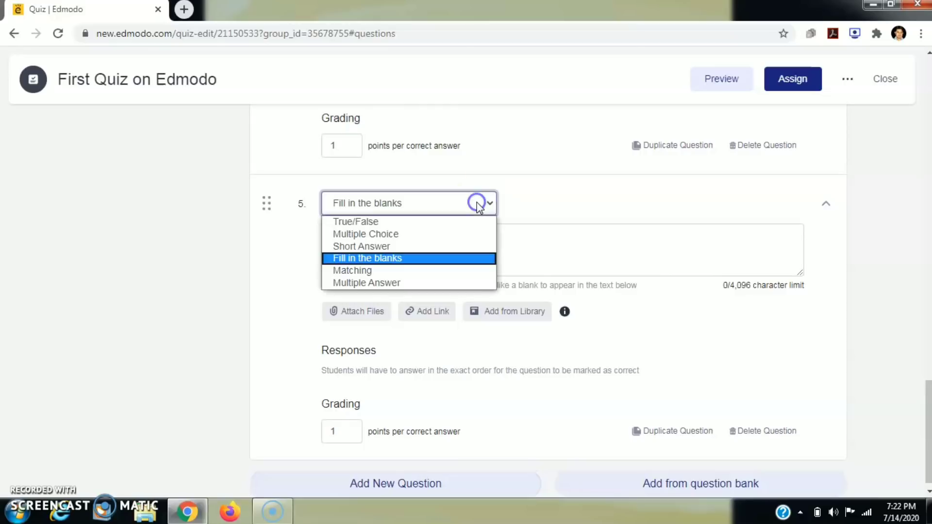
left_click(394, 272)
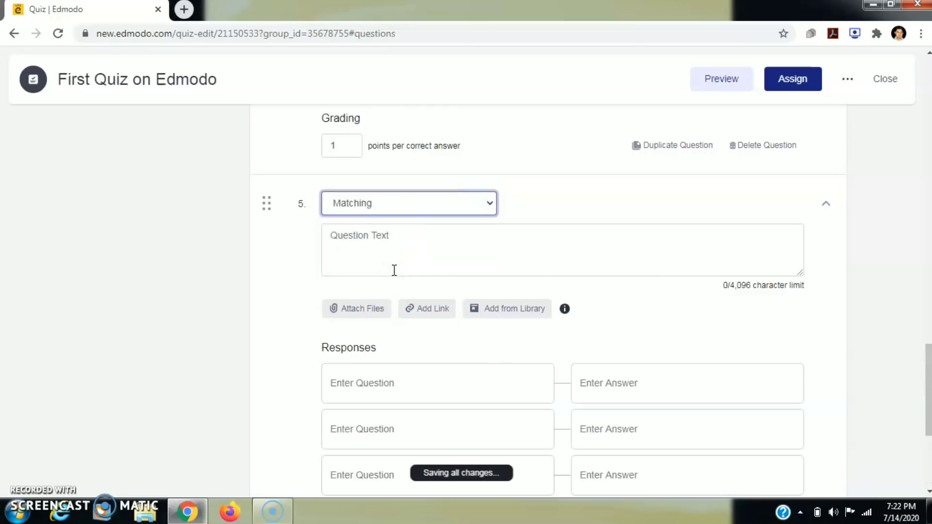
- Enter the question text 'Match the Chief Ministers of States..'
left_click(381, 240)
left_click(383, 242)
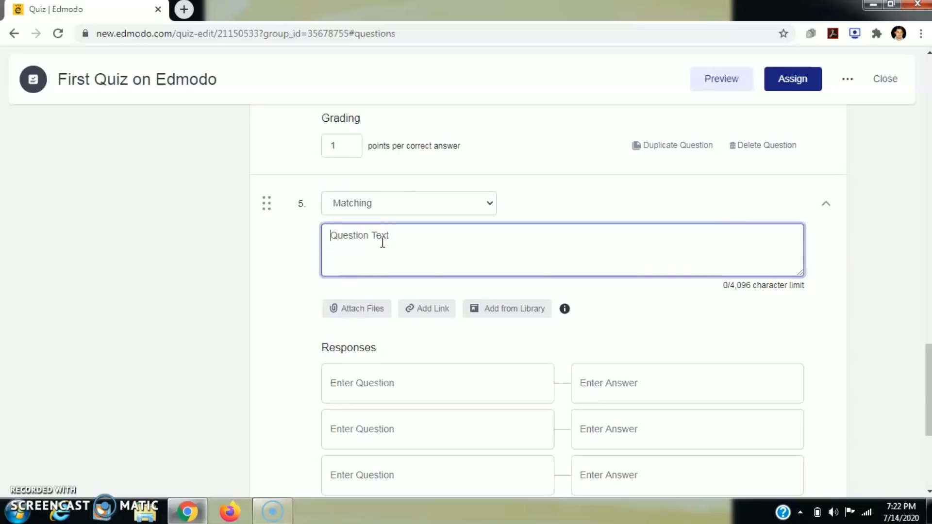
type("Co")
key("BackSpace")
key("BackSpace")
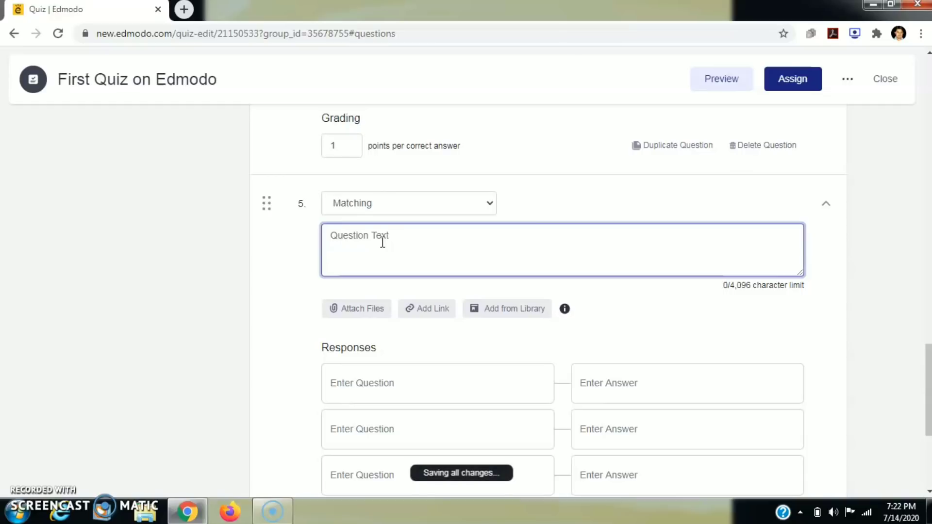
type("Match the Chefief Ministers of")
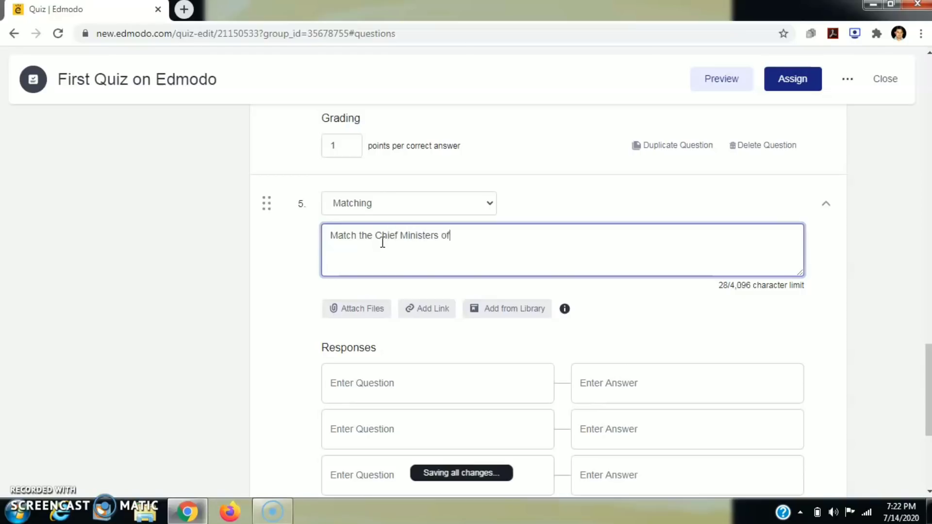
type("States..")
- Pair Uttar Pradesh with Yogi Adityanath and Haryana with Manohar Lal Khattar
left_click(388, 378)
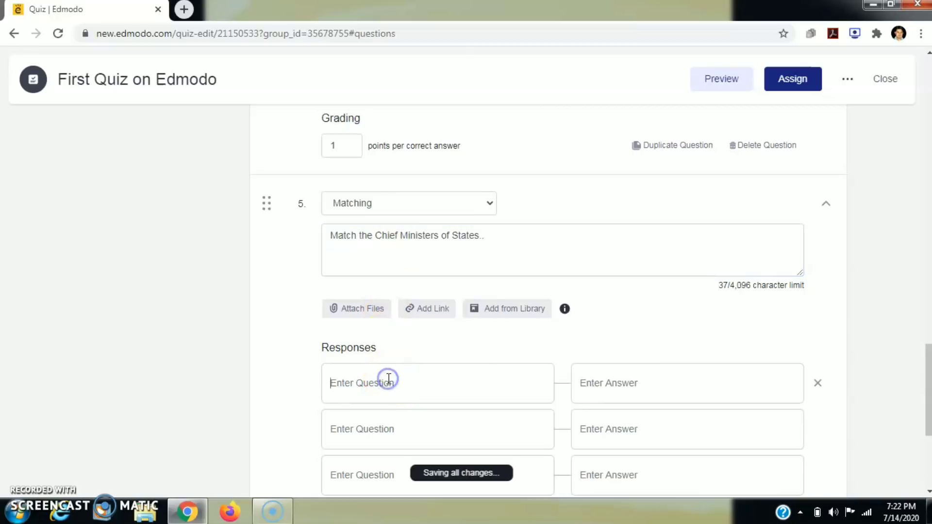
type("Uttar")
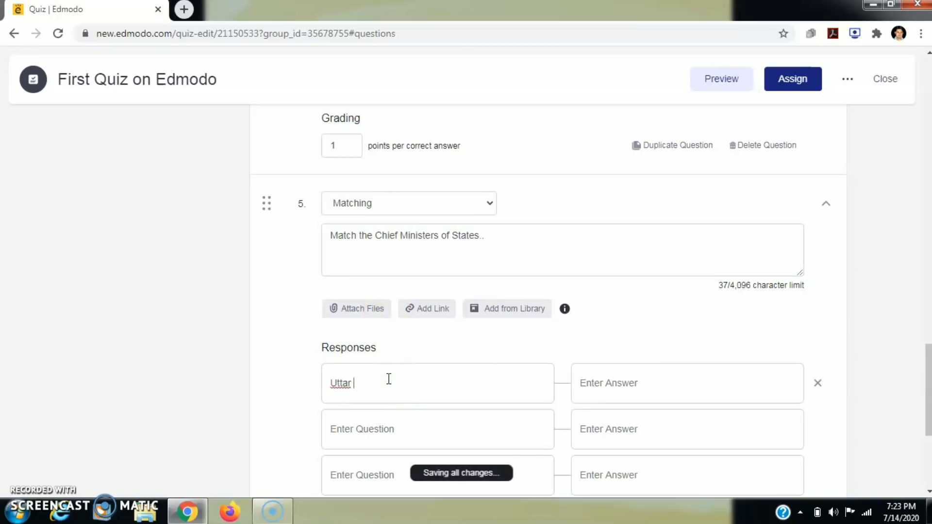
type(" Pradesh")
left_click(616, 385)
type("Yogi Adit")
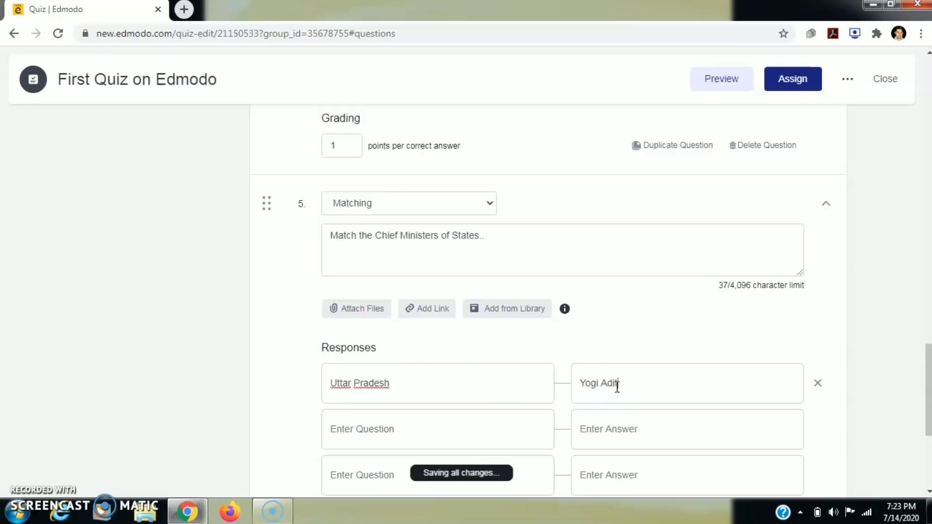
type("yanath")
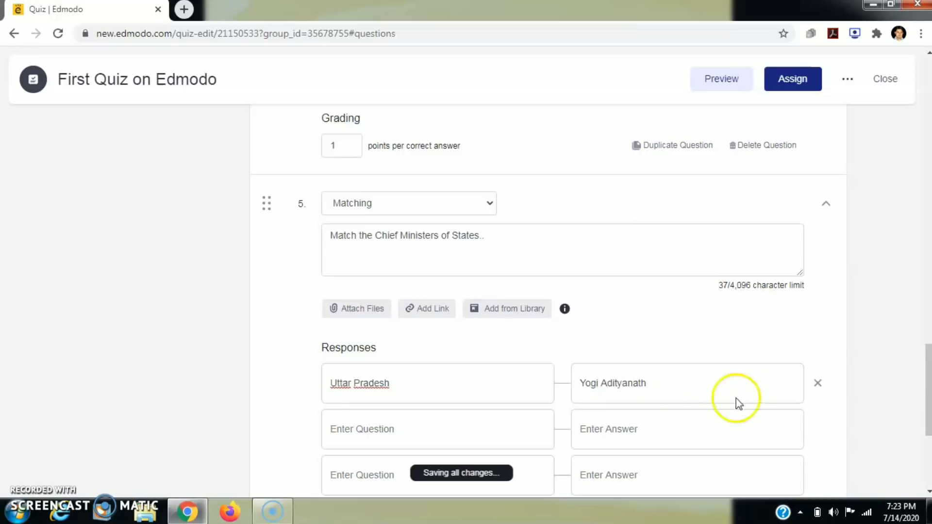
left_click_drag(927, 409, 928, 435)
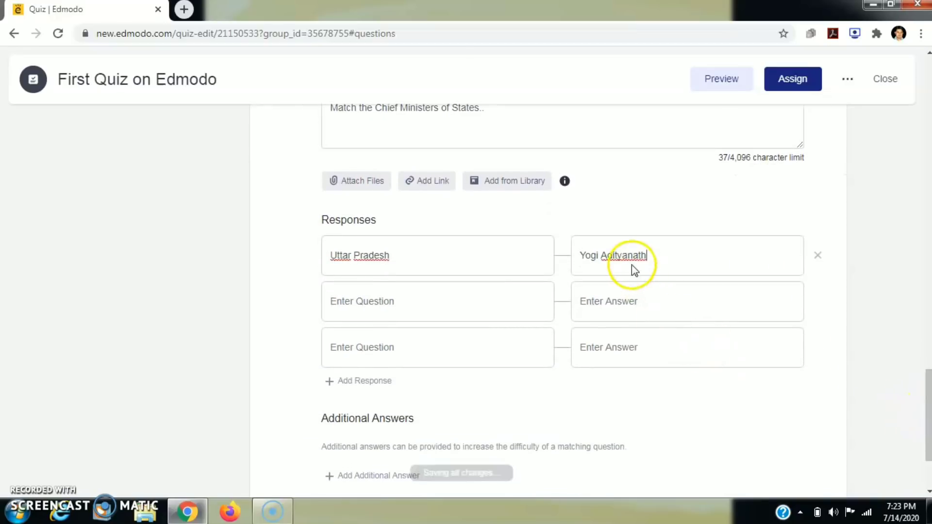
left_click(413, 300)
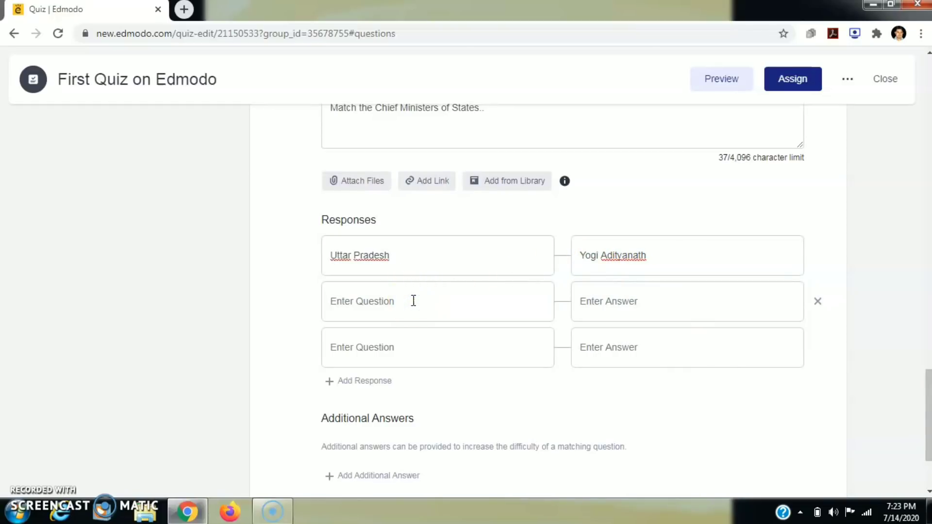
type("Haryana")
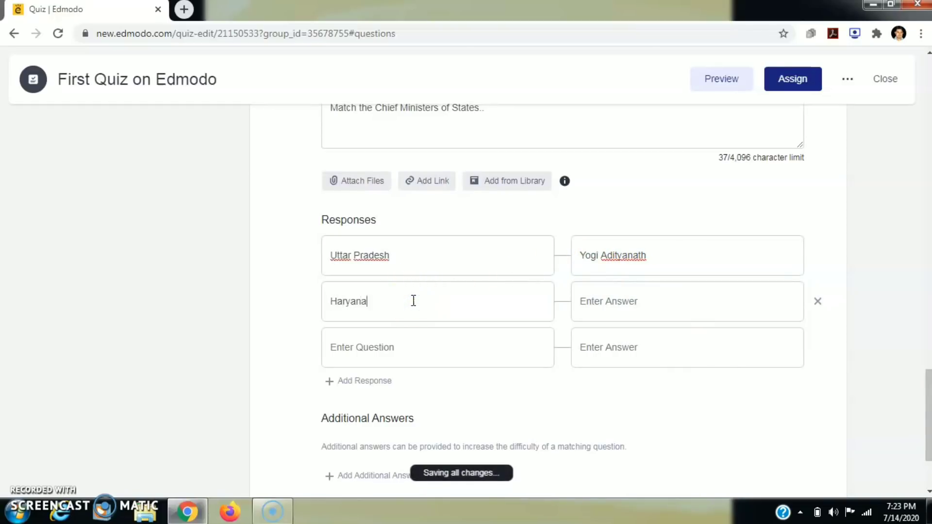
left_click(627, 305)
type("Manohar Lal Khatt")
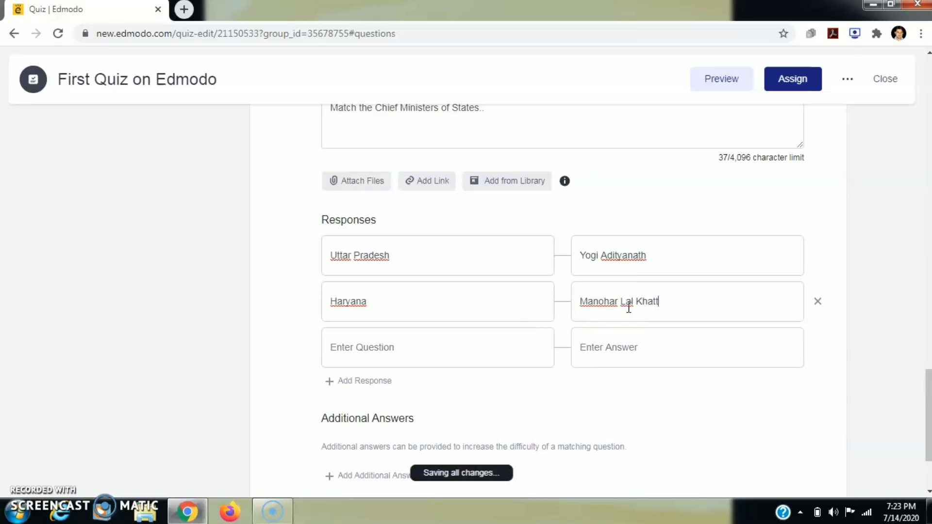
type("ar")
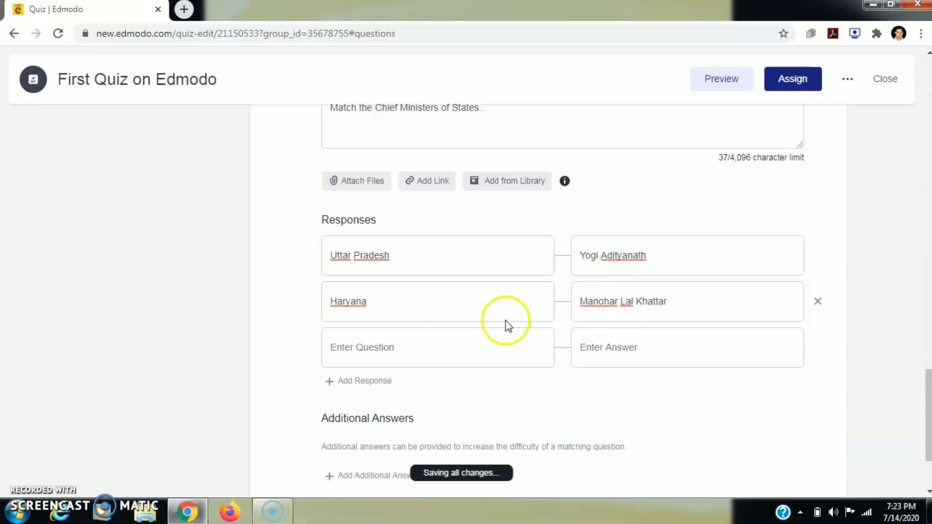
- Pair Uttarakhand with Trivendra Rawat and, in a new fourth row, Bihar with Nitish Kumar
left_click(433, 348)
type("Uttarakhand")
left_click(597, 356)
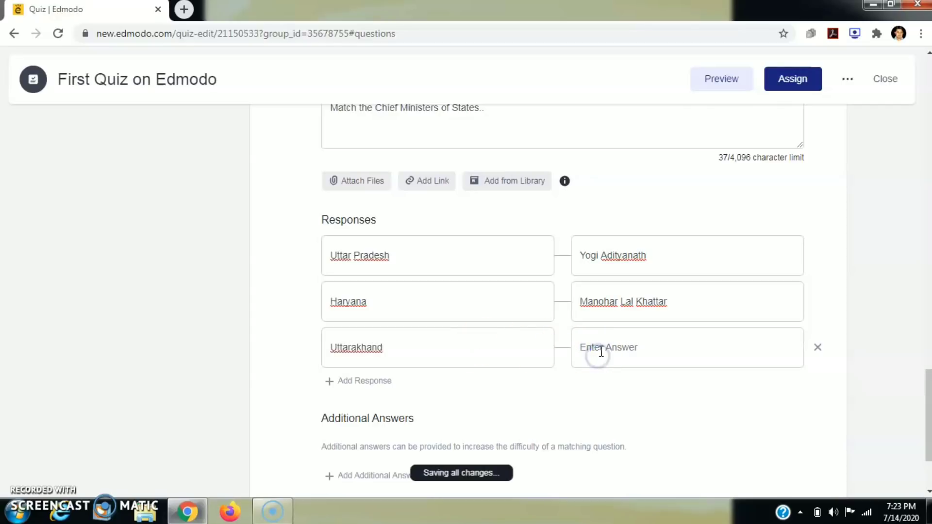
type("Trivendra Rawat")
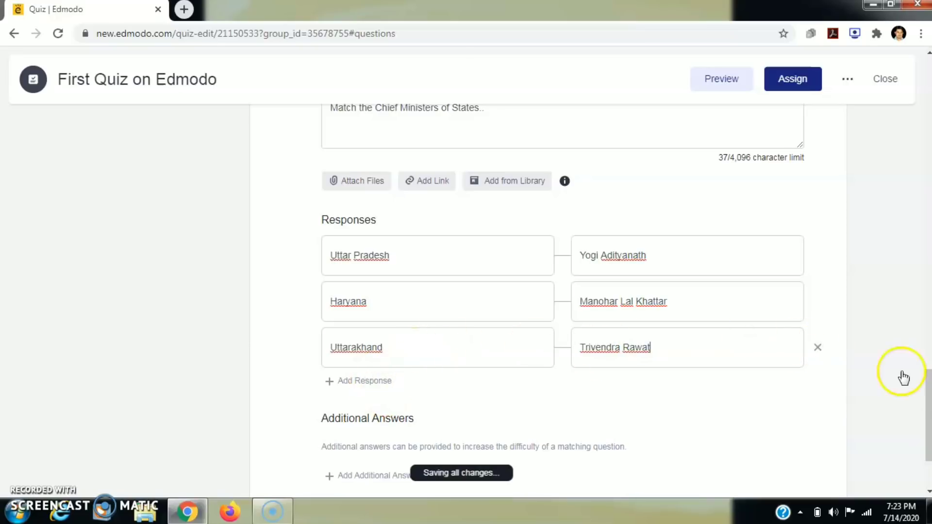
scroll(927, 395, "down", 3)
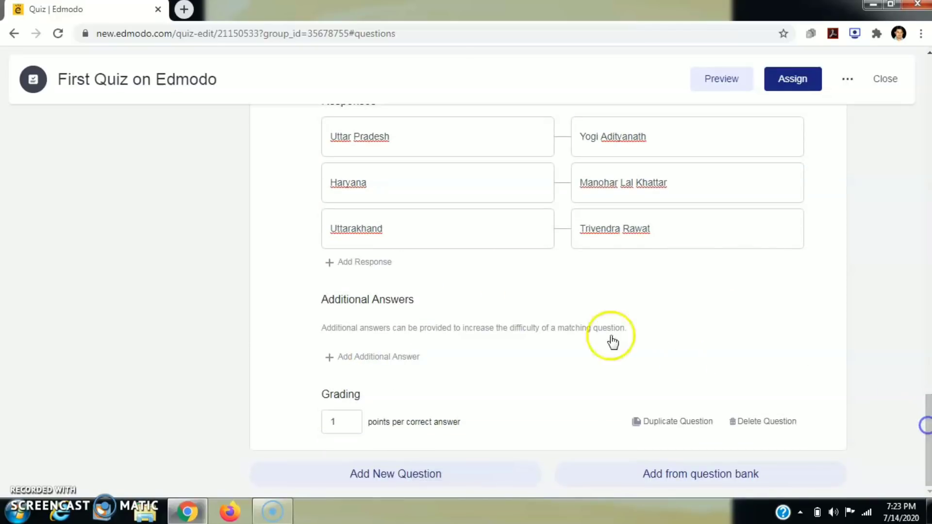
left_click(366, 263)
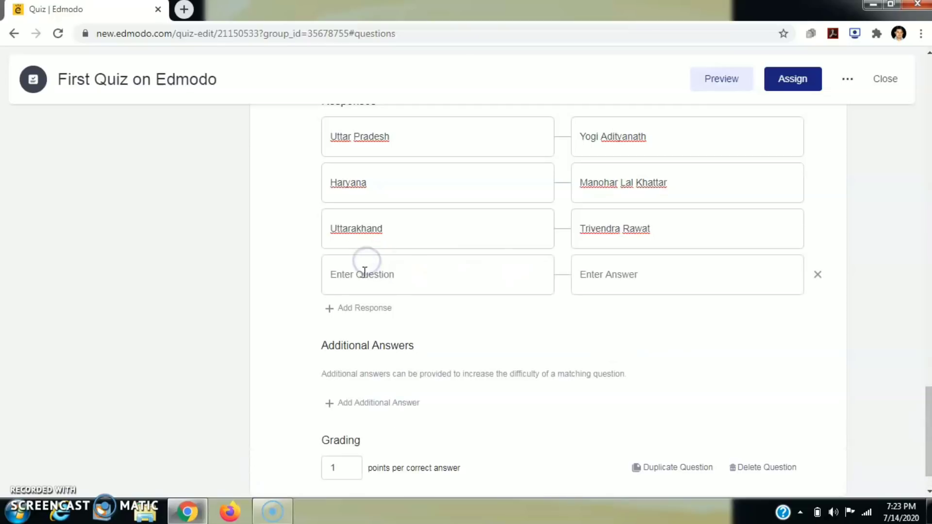
left_click(364, 276)
type("Bihar")
left_click(610, 273)
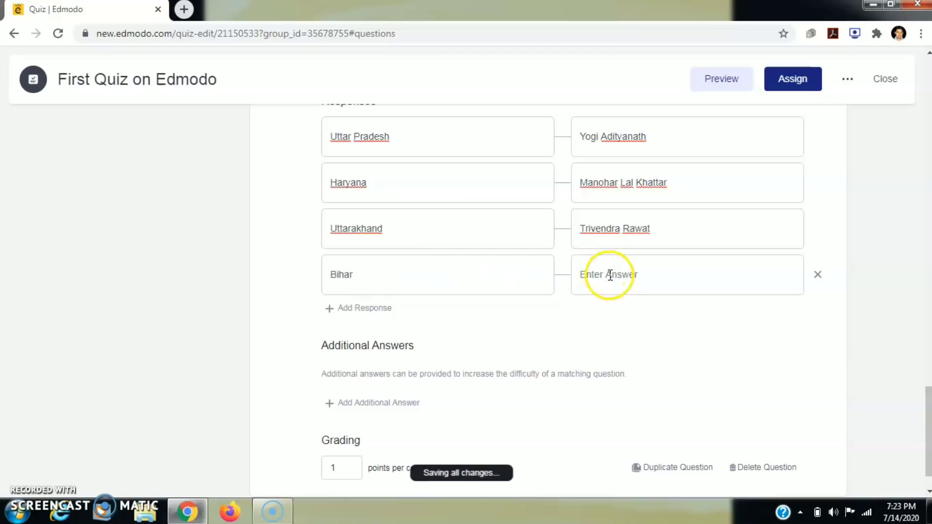
type("N")
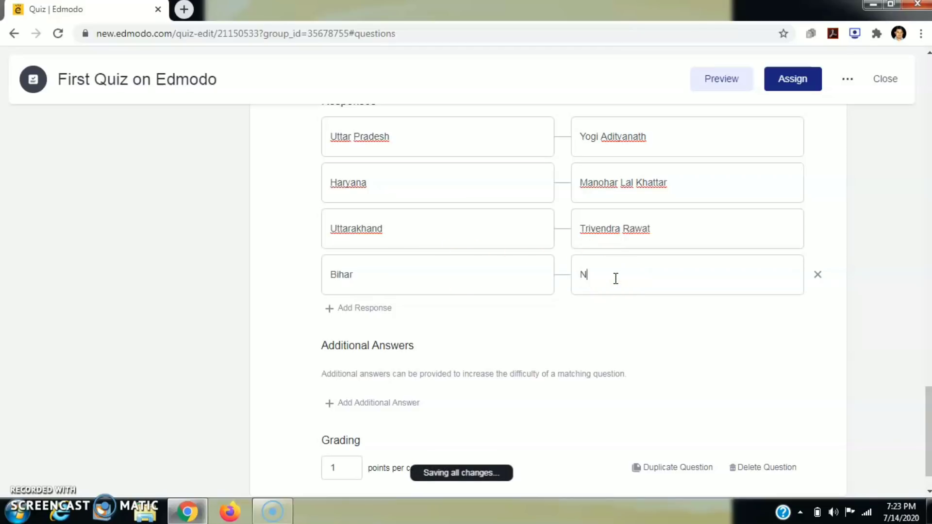
type("itish Kumar")
left_click(805, 267)
key("ctrl+minus")
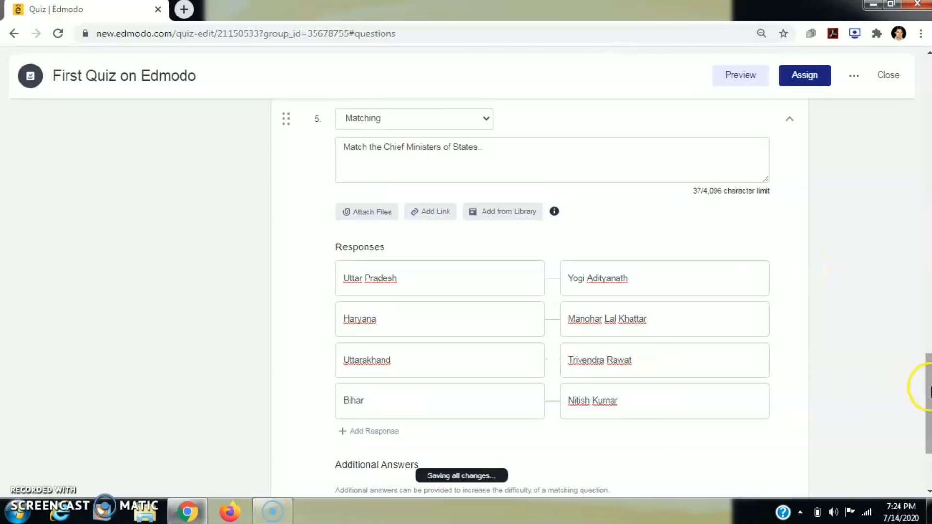
key("ctrl+plus")
key("ctrl+plus")
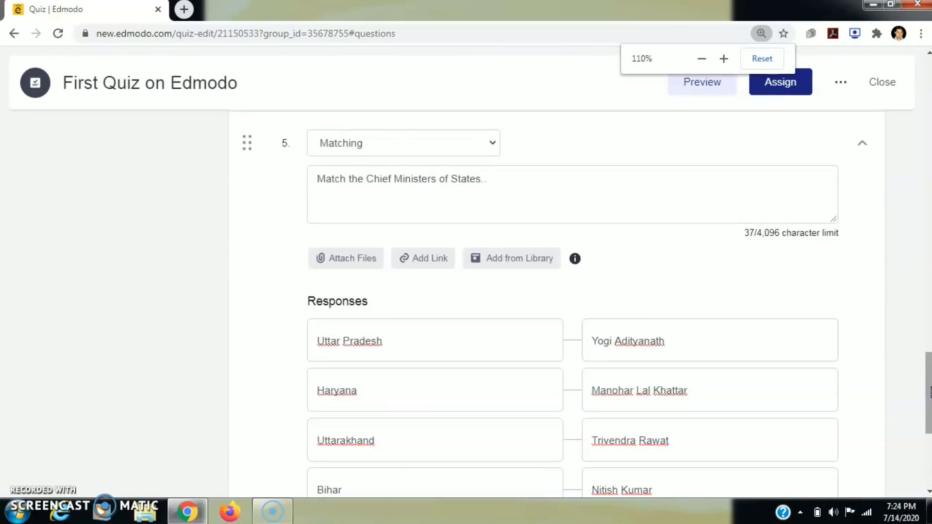
key("ctrl+minus")
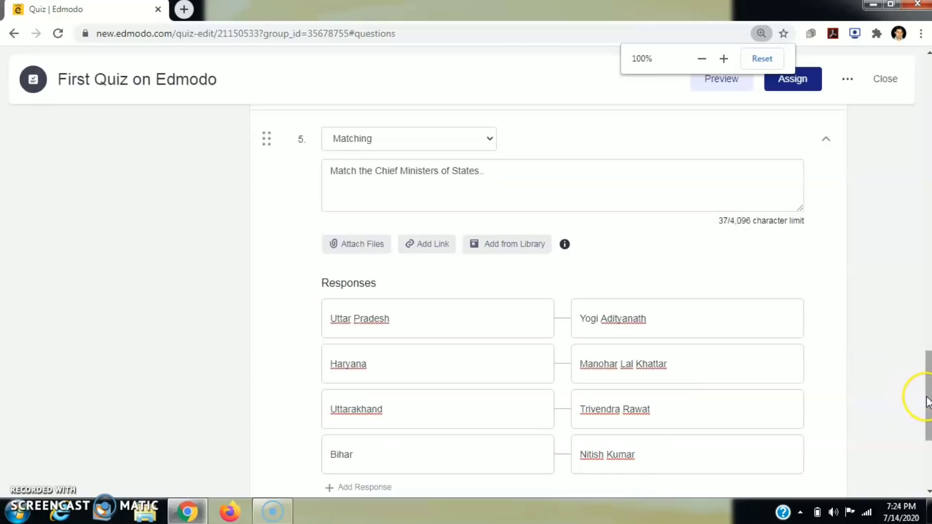
left_click_drag(928, 401, 927, 444)
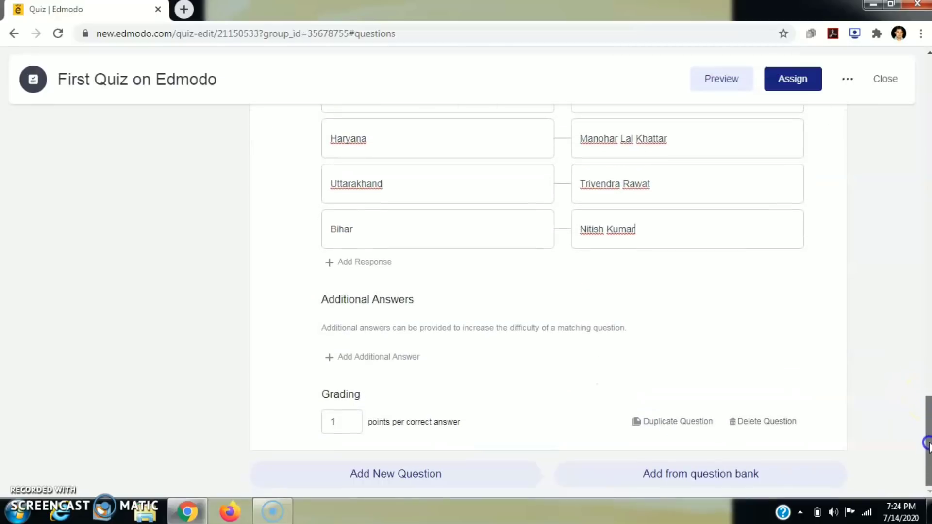
- Add two additional answers, 'Mamta Banerji' and 'Captain Amrinder Singh', as distractors
left_click(379, 358)
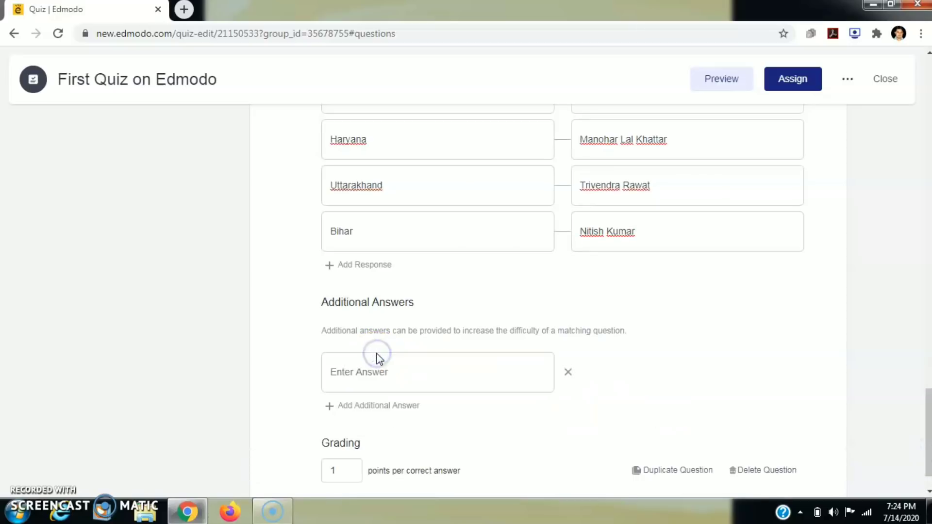
left_click(413, 374)
type("Mamta Baneerji")
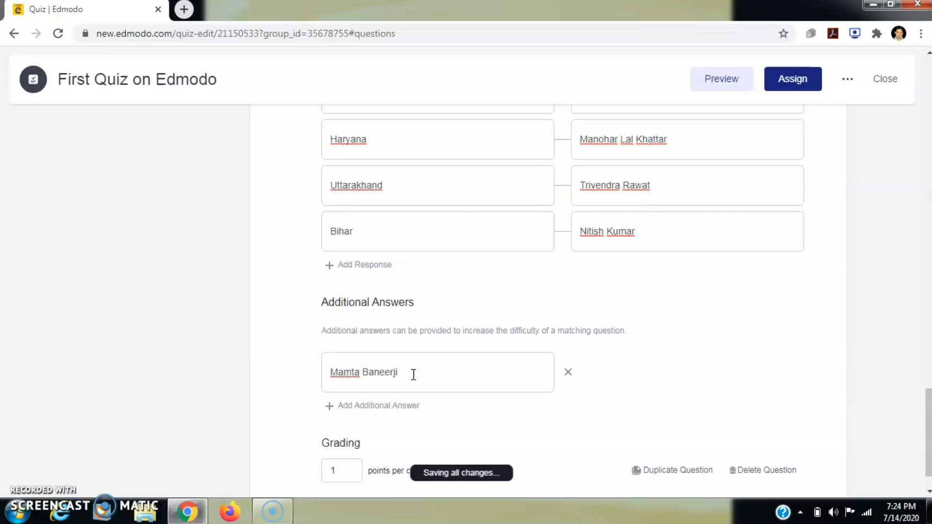
left_click(387, 378)
key("BackSpace")
left_click(383, 407)
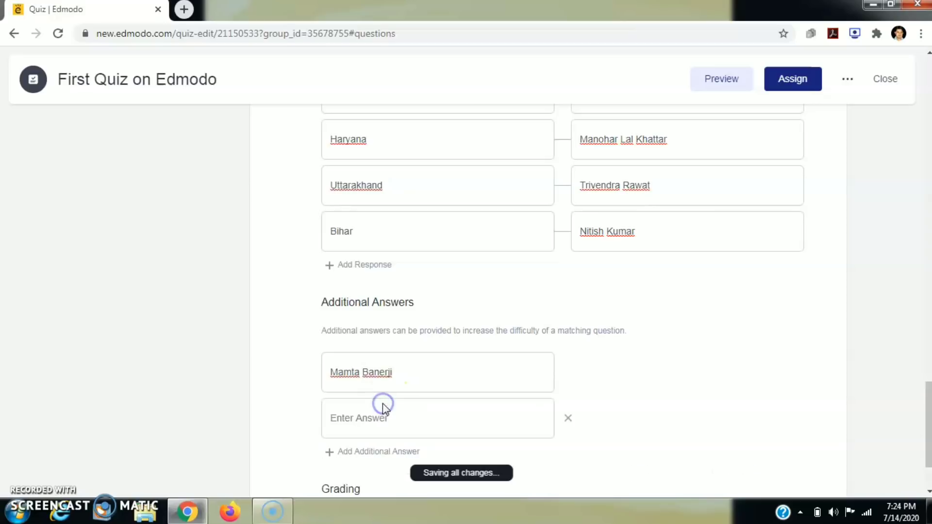
left_click(358, 418)
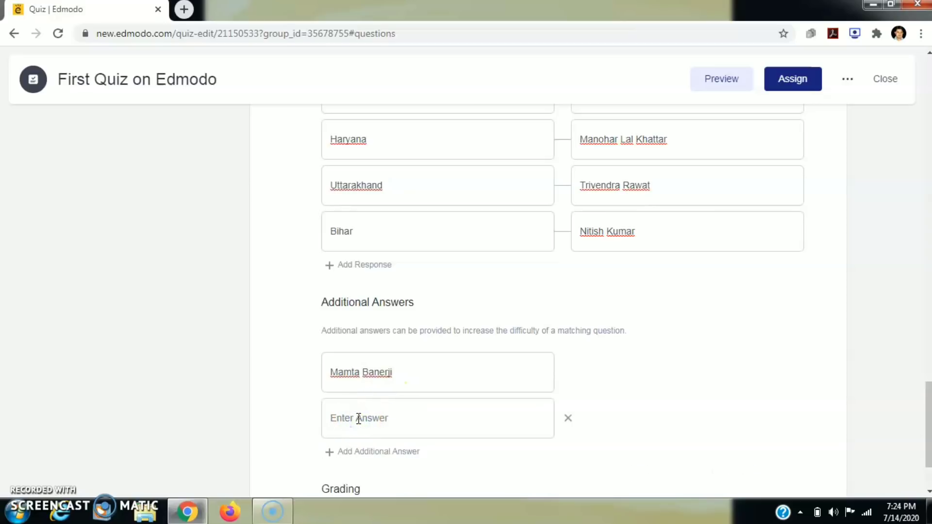
type("Am")
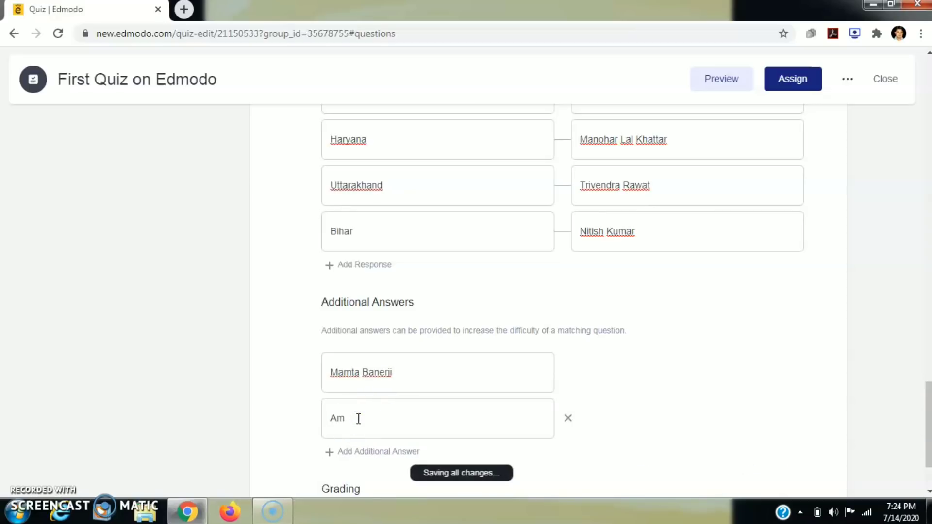
key("BackSpace")
key("BackSpace")
type("Captain Amrinder Singh")
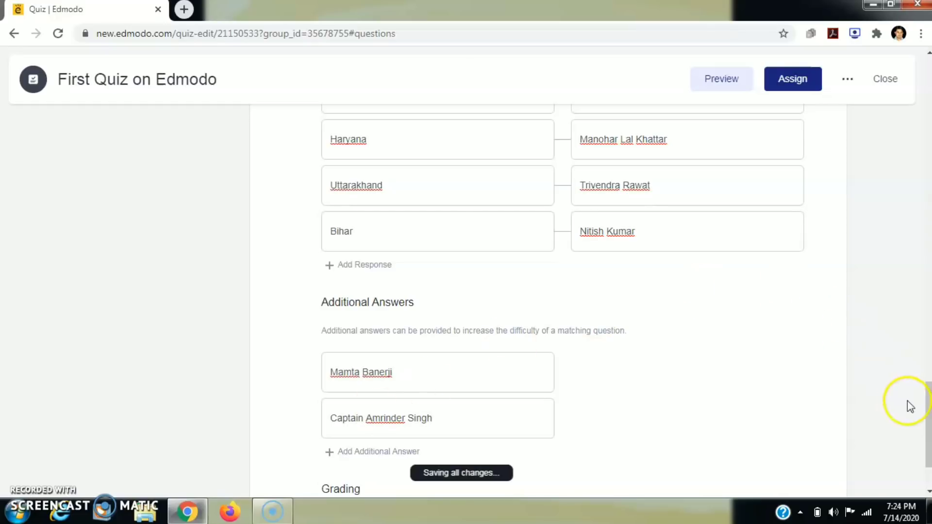
left_click_drag(928, 417, 928, 437)
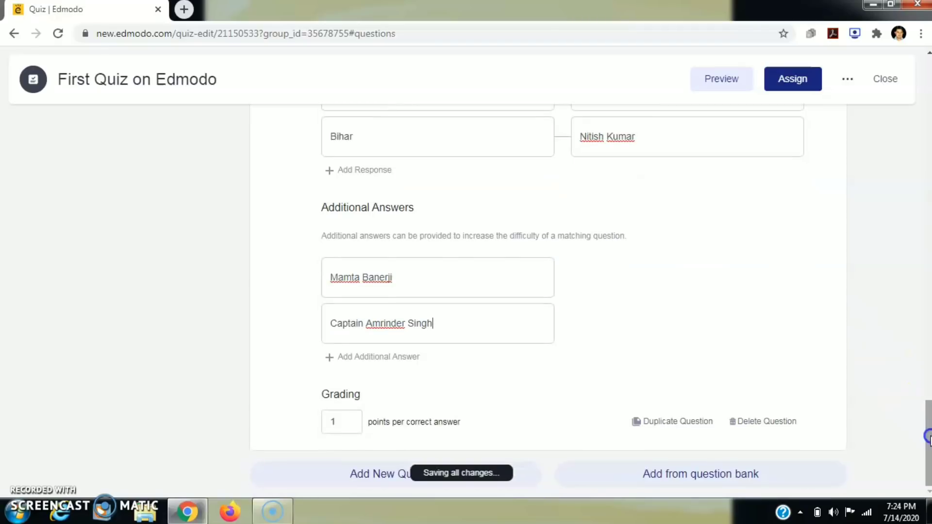
- Change question 5's grading from 1 to 4 points and add question 6
left_click(344, 423)
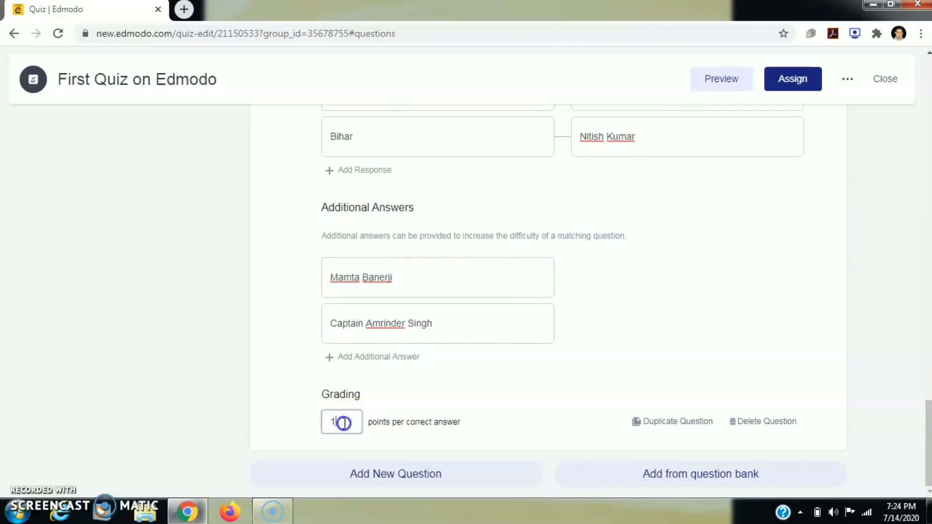
key("BackSpace")
type("4")
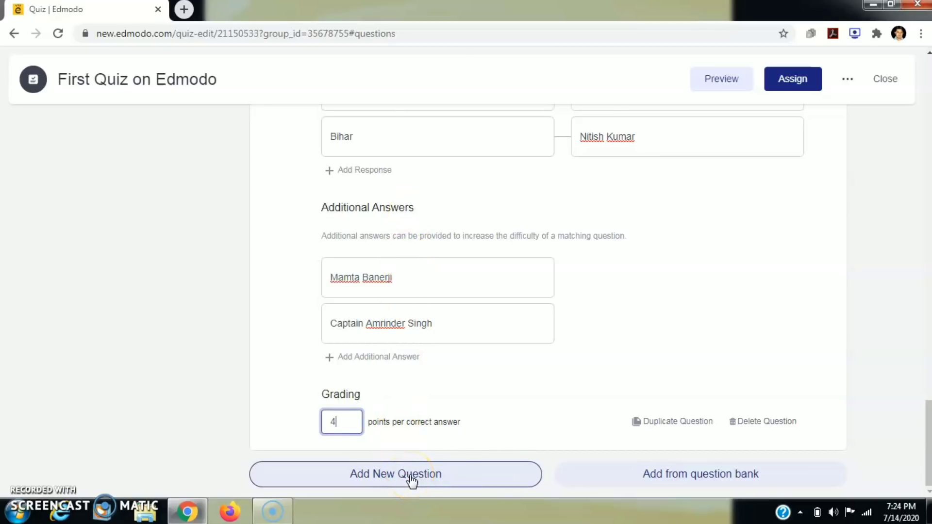
left_click(412, 480)
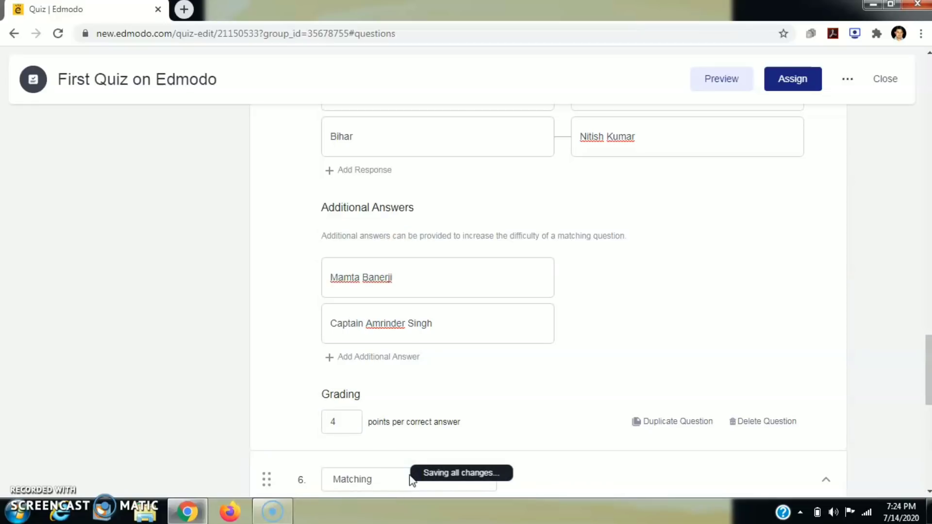
left_click_drag(927, 358, 928, 414)
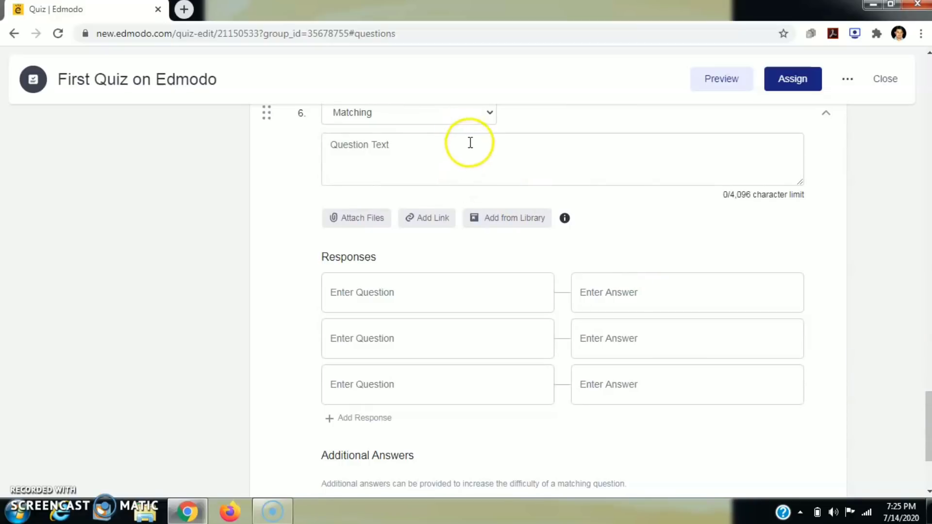
- Make question 6 Multiple Answer and type 'Chandigarh is the Capital' as its text
left_click(470, 117)
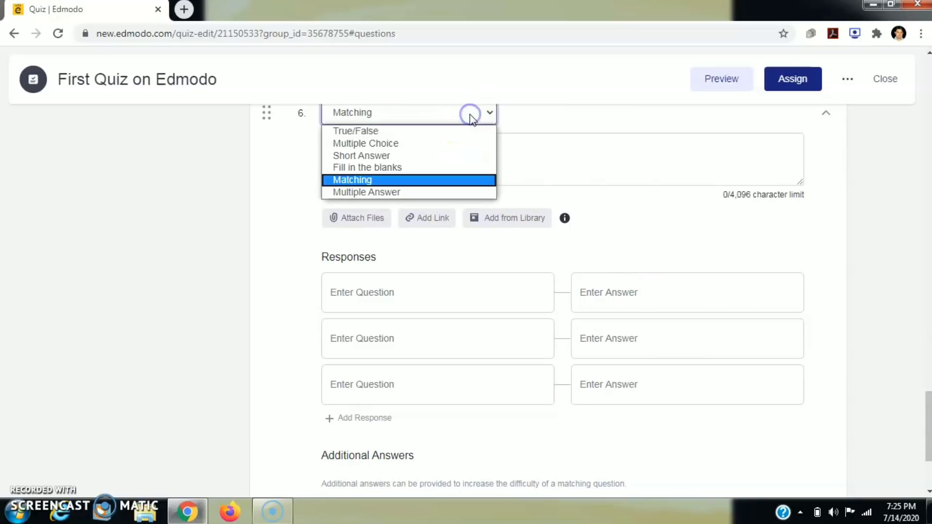
left_click(421, 192)
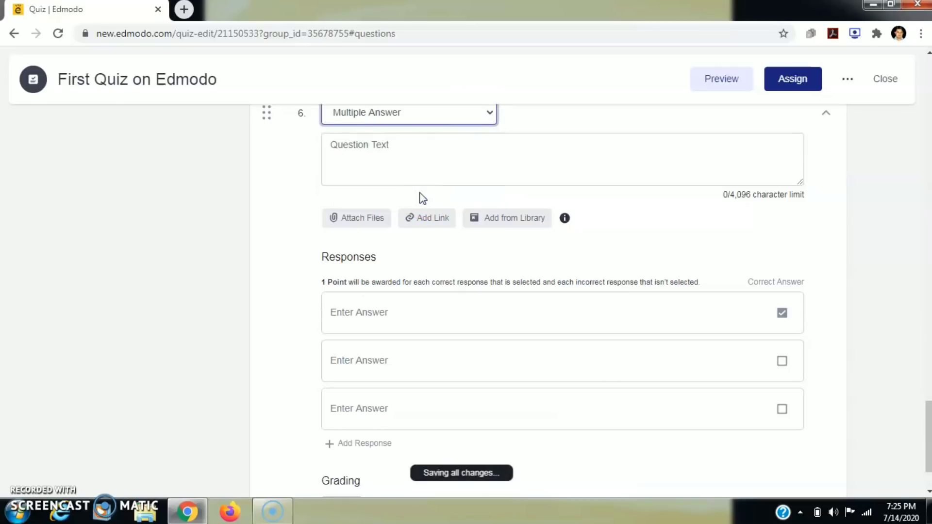
left_click(392, 156)
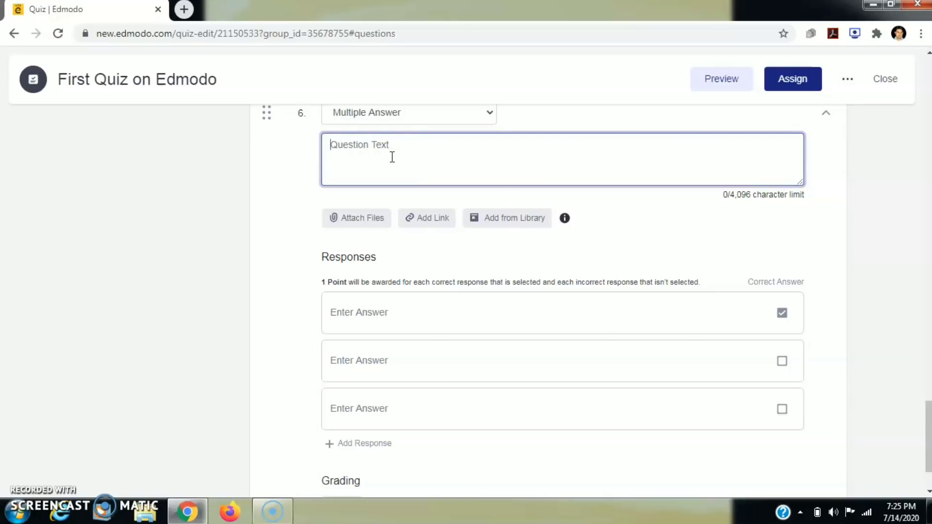
type("N")
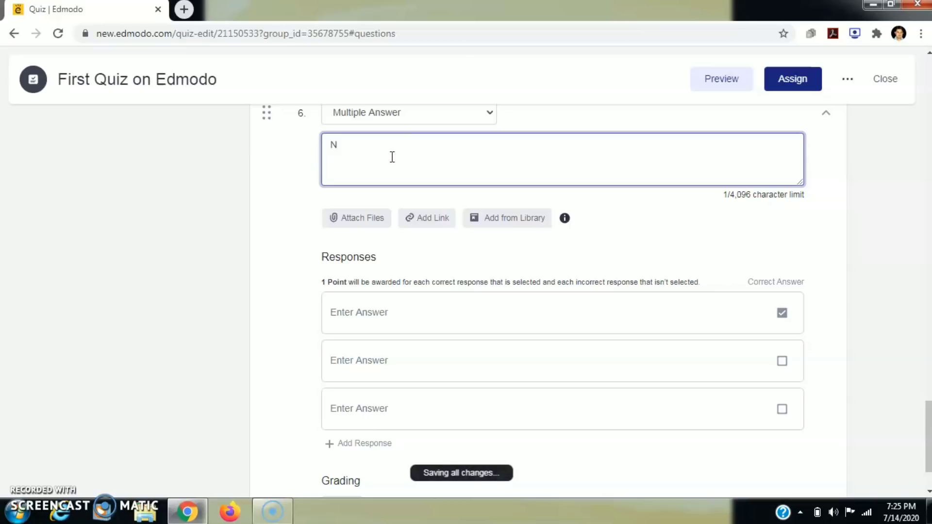
key("BackSpace")
type("Chandigarh is the ")
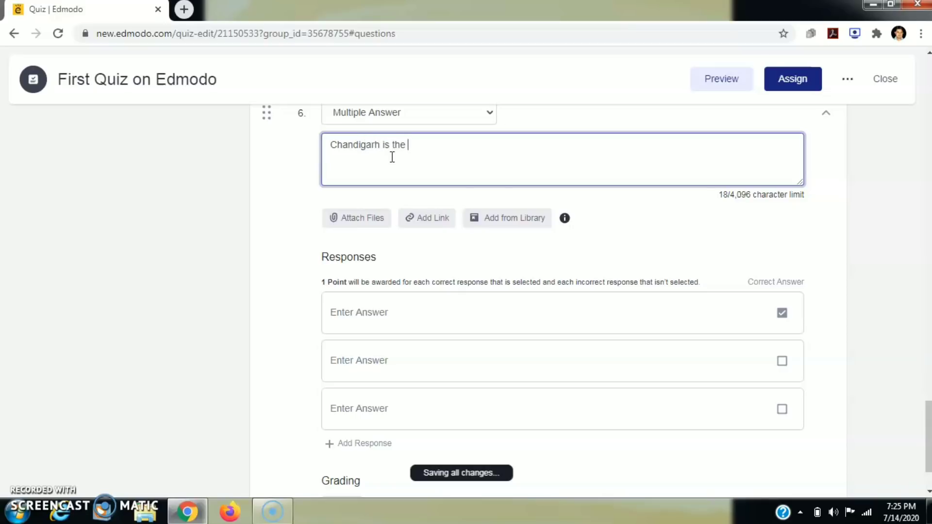
type("Capital of")
- Enter responses Haryana, Panjab and Uttar Pradesh, and also mark Panjab correct
left_click(367, 308)
type("Hary")
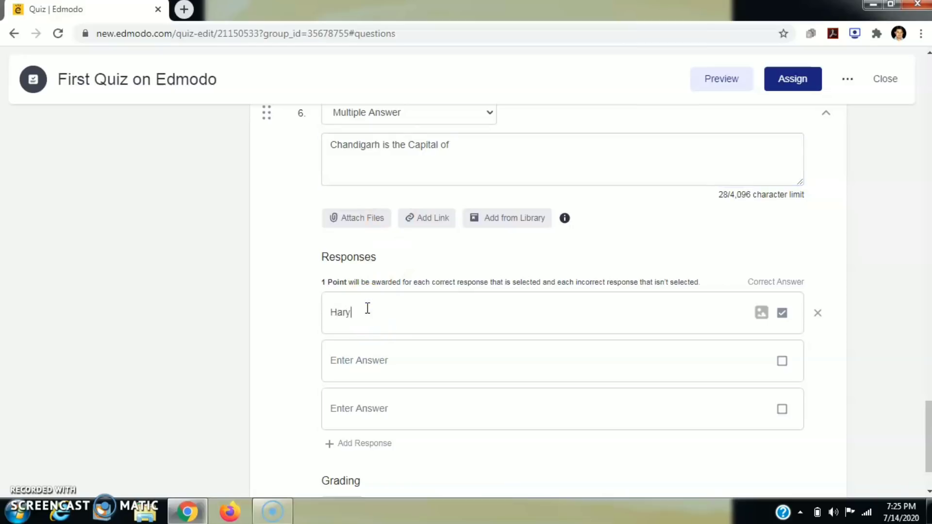
type("ana")
left_click(381, 360)
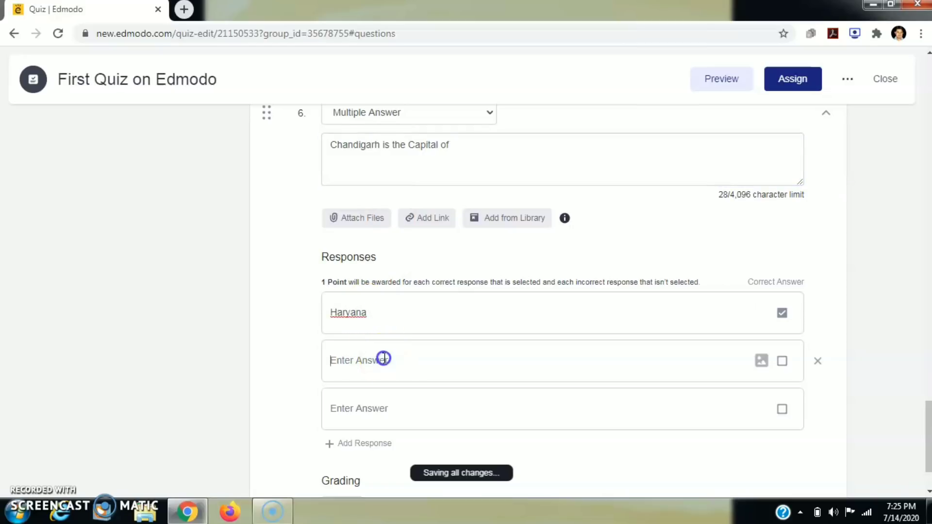
type("Panjab")
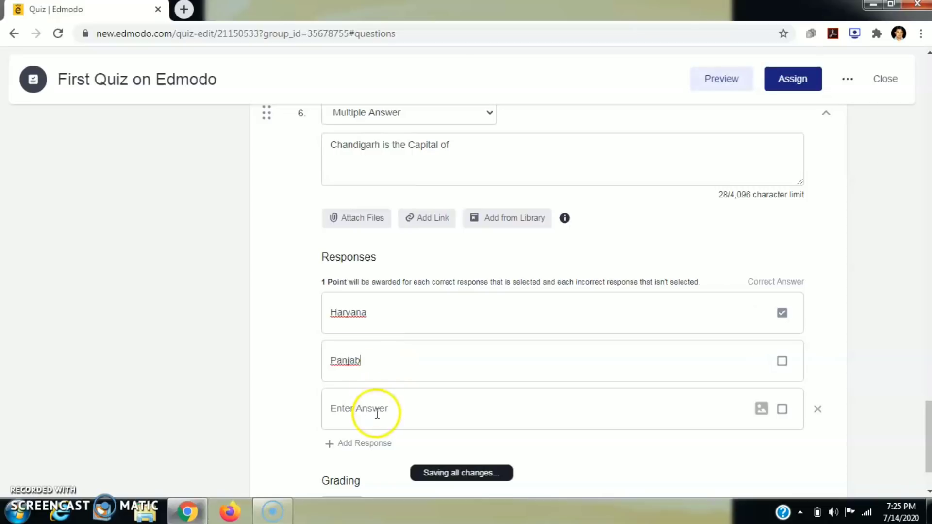
left_click(377, 414)
type("Uttar")
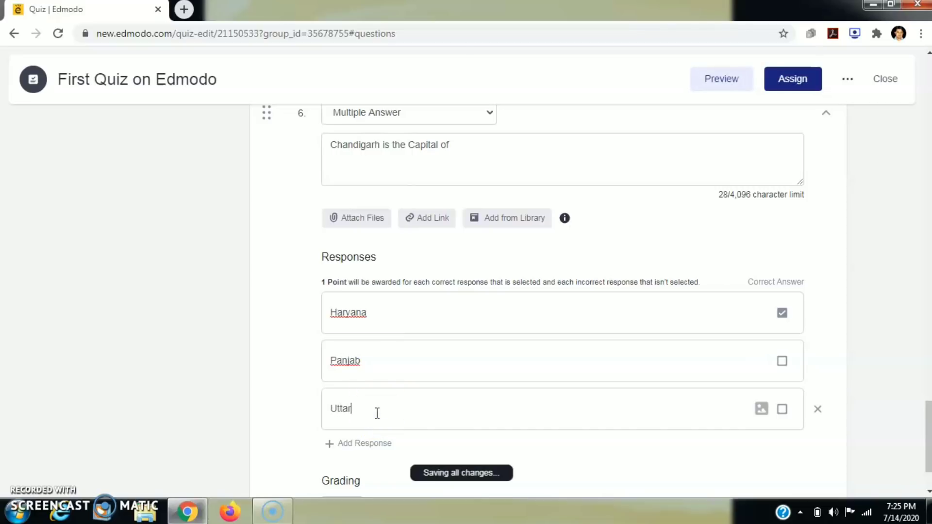
type(" Pradesh")
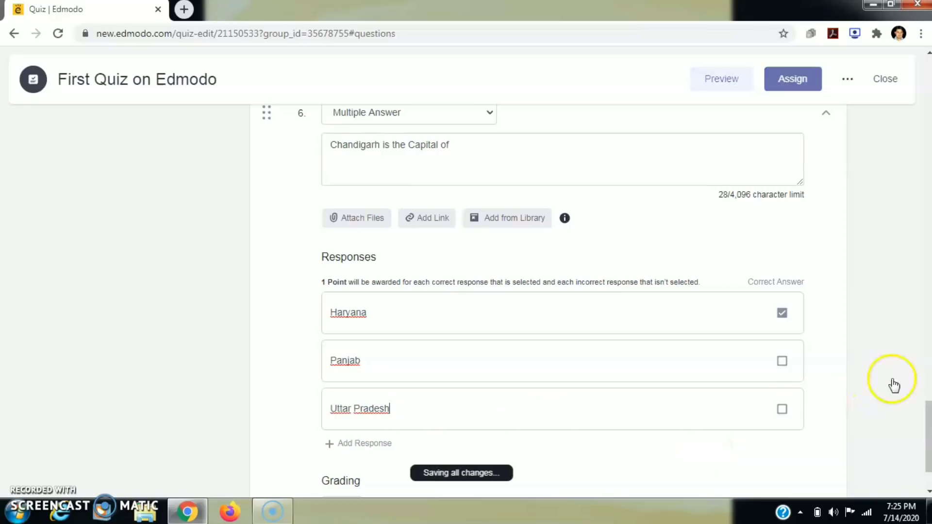
scroll(927, 411, "down", 2)
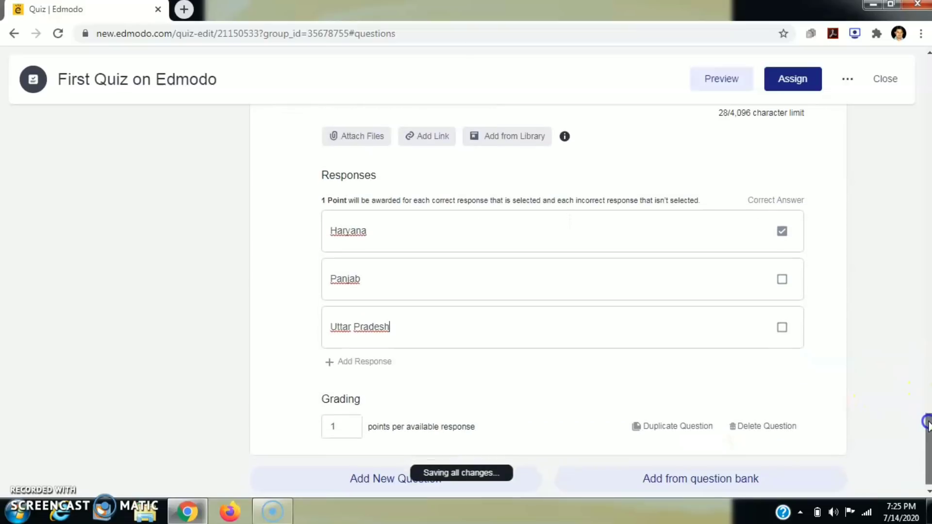
left_click(782, 281)
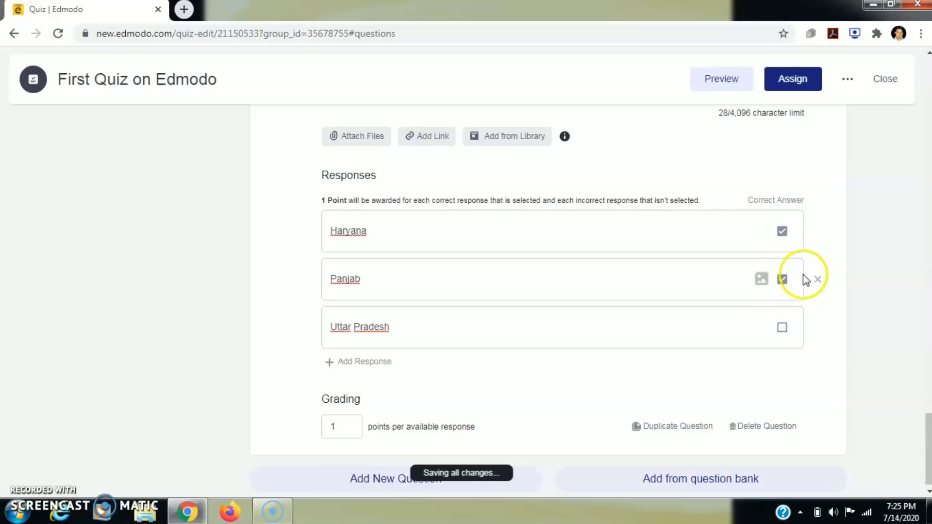
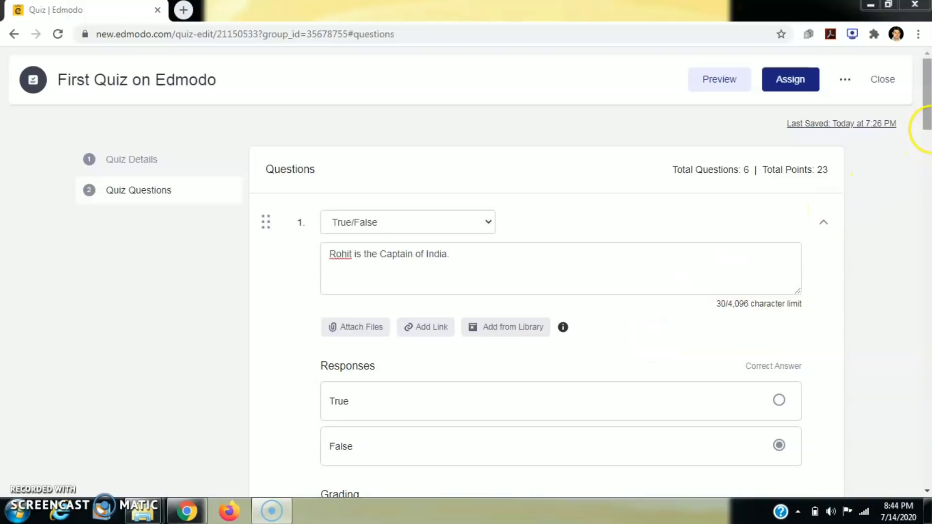
- Preview 'First Quiz on Edmodo' as a student and resume it at Question 1
left_click_drag(929, 119, 923, 228)
left_click_drag(921, 294, 926, 109)
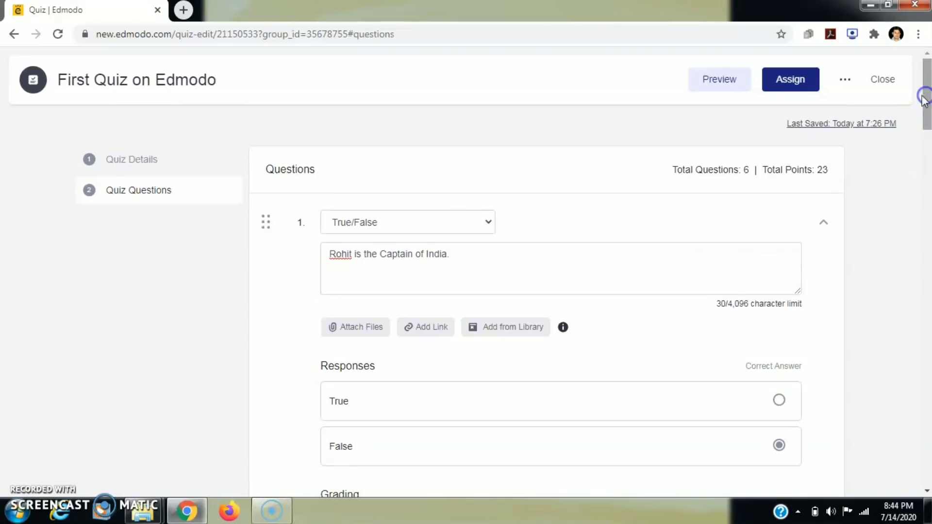
left_click(722, 78)
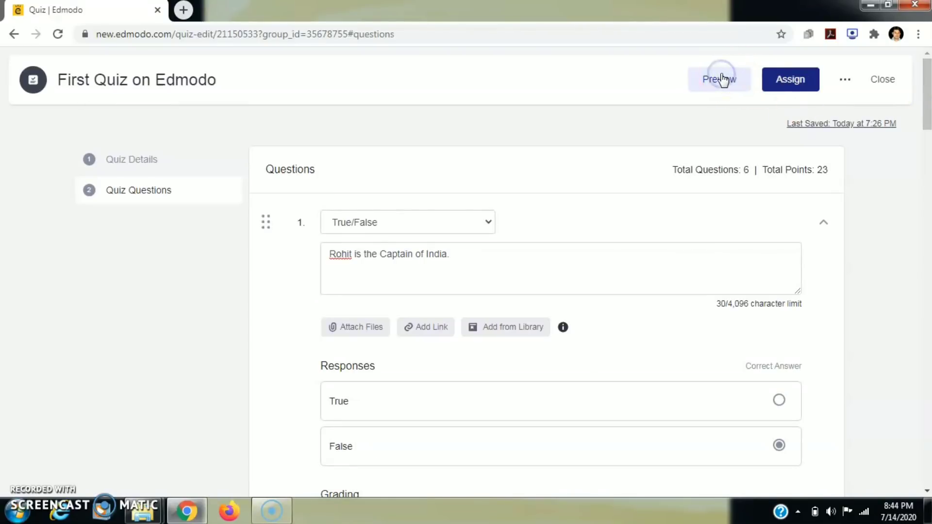
left_click(714, 82)
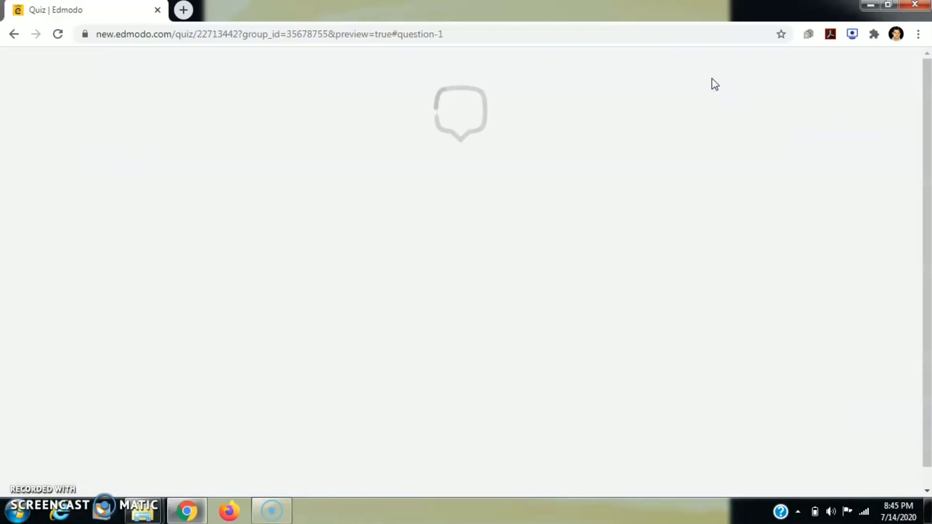
left_click(472, 155)
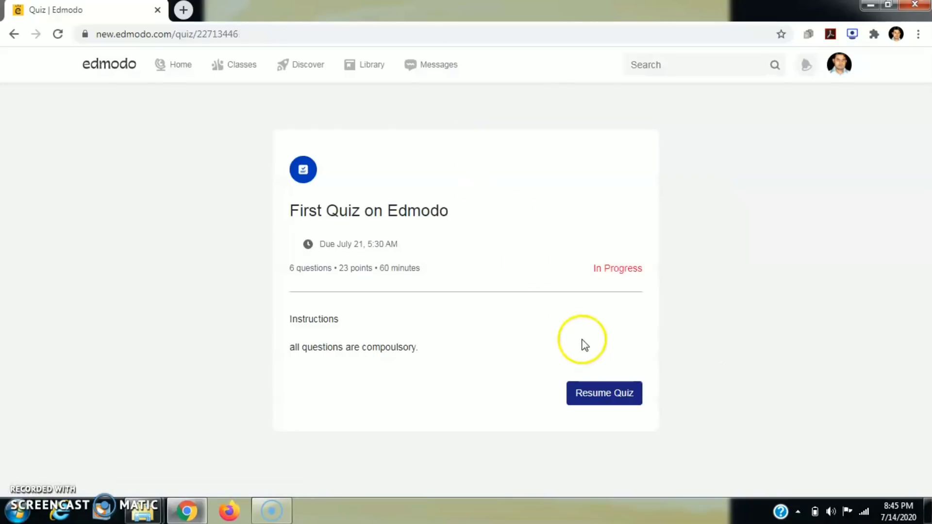
left_click(604, 402)
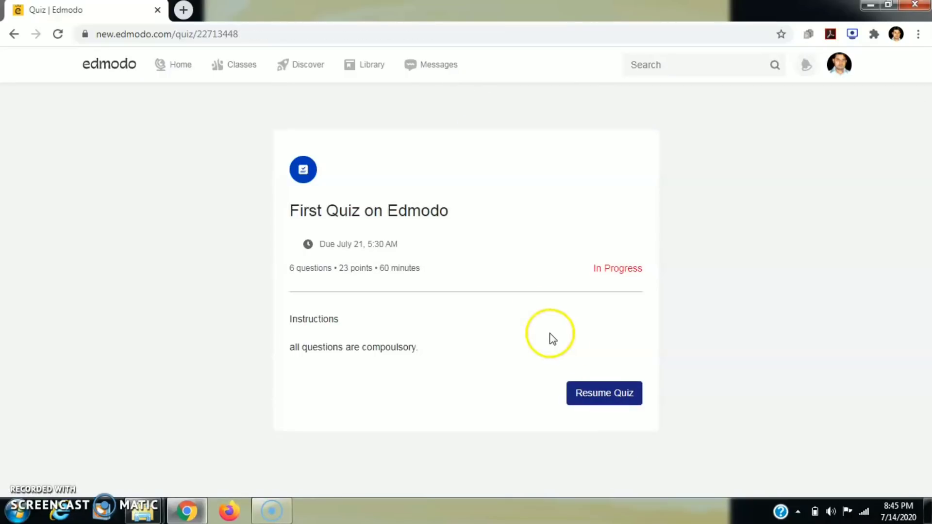
left_click(600, 396)
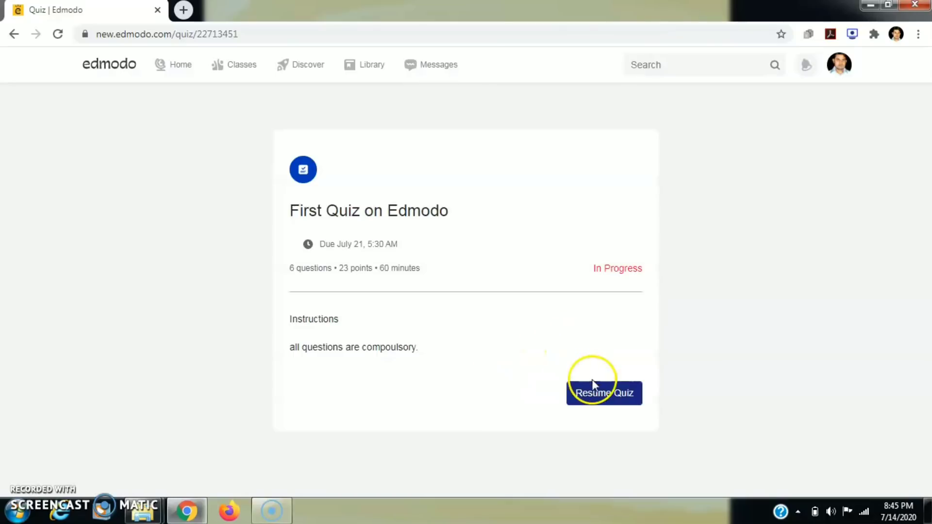
left_click(603, 394)
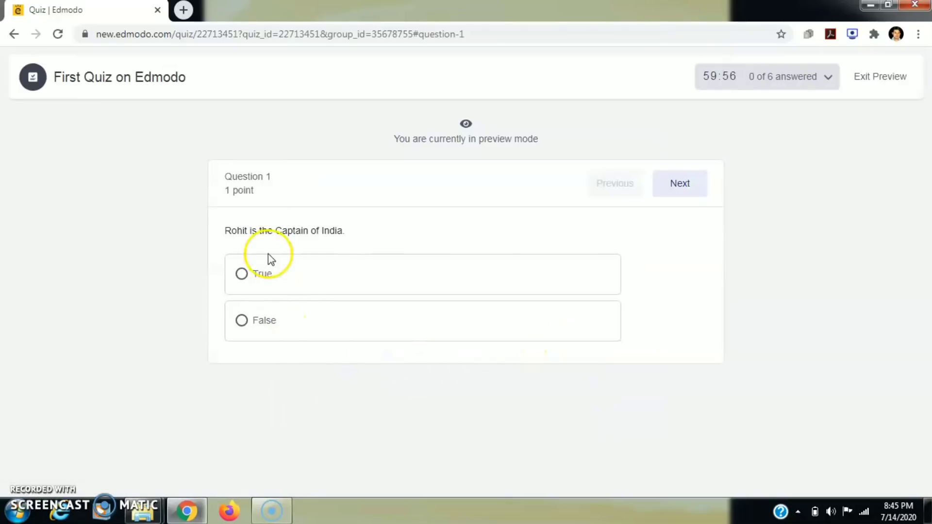
- Answer question 1 with False and question 2 with New Delhi
left_click(242, 321)
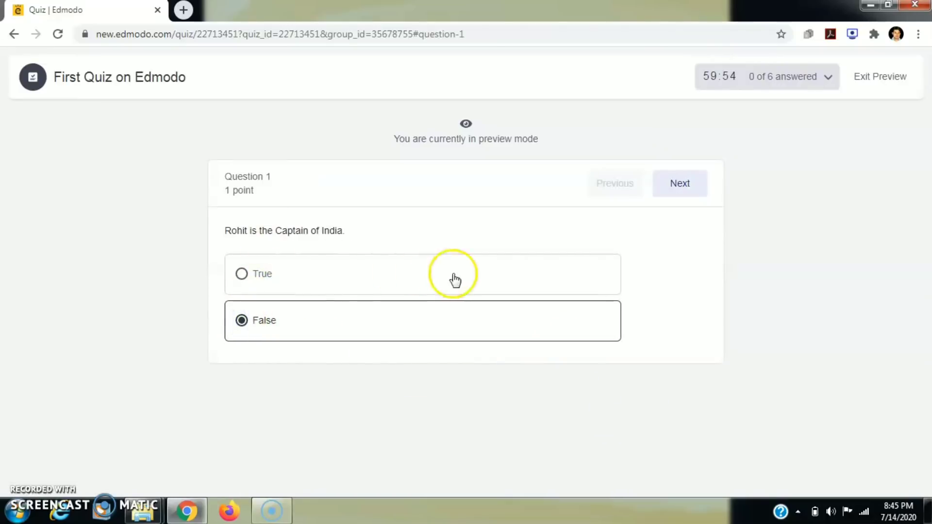
left_click(672, 185)
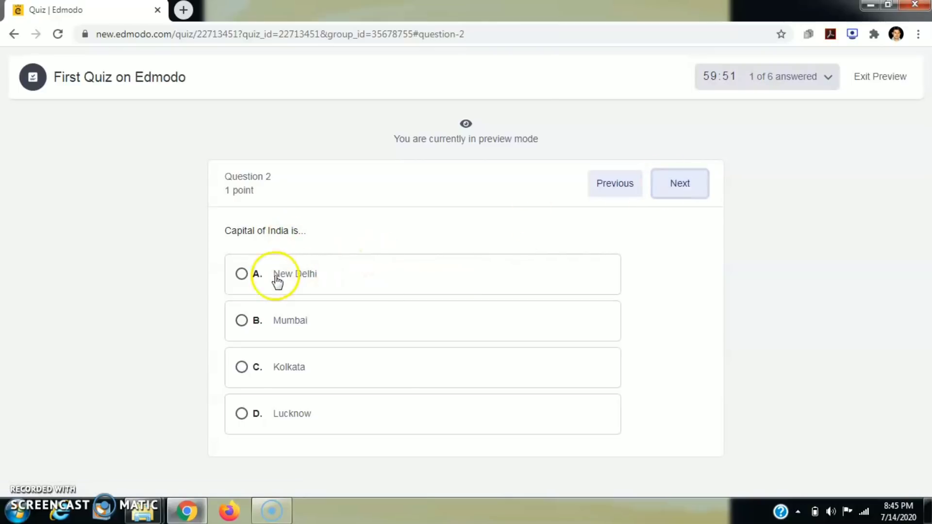
left_click(242, 276)
left_click(675, 184)
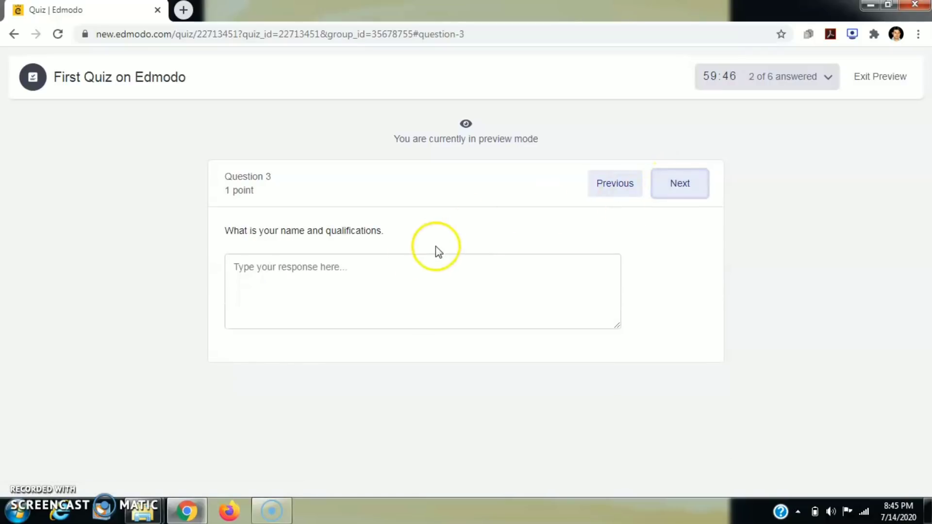
- Write 'su' as question 3's response, fill 12 into question 4's blank, and continue
left_click(335, 272)
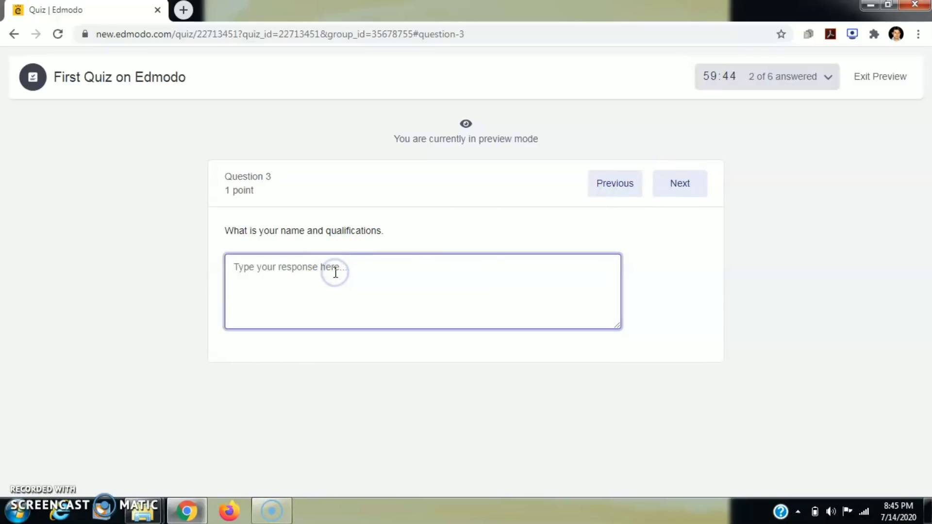
type("sunil")
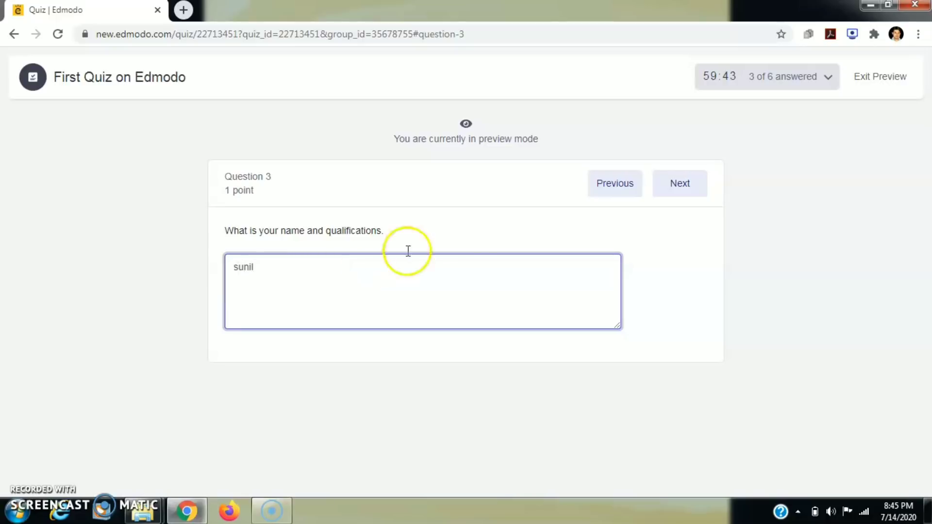
left_click(665, 192)
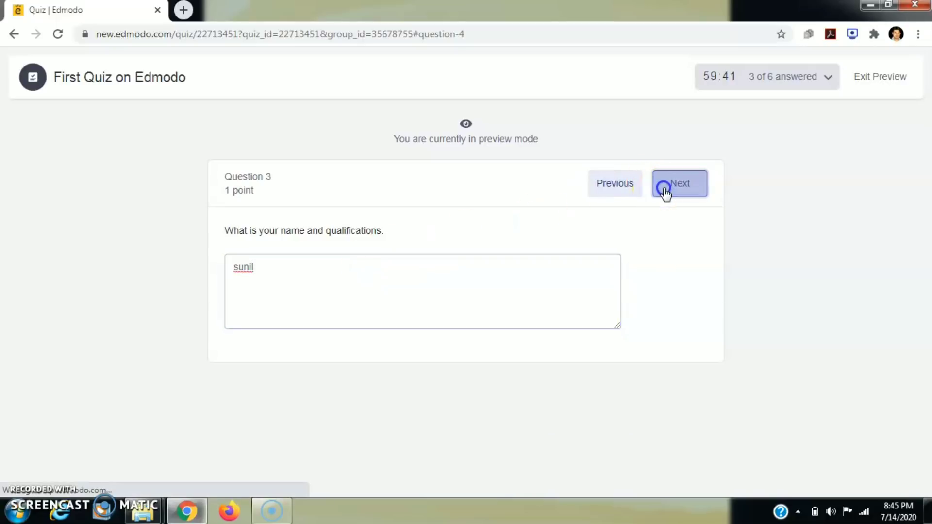
left_click(287, 269)
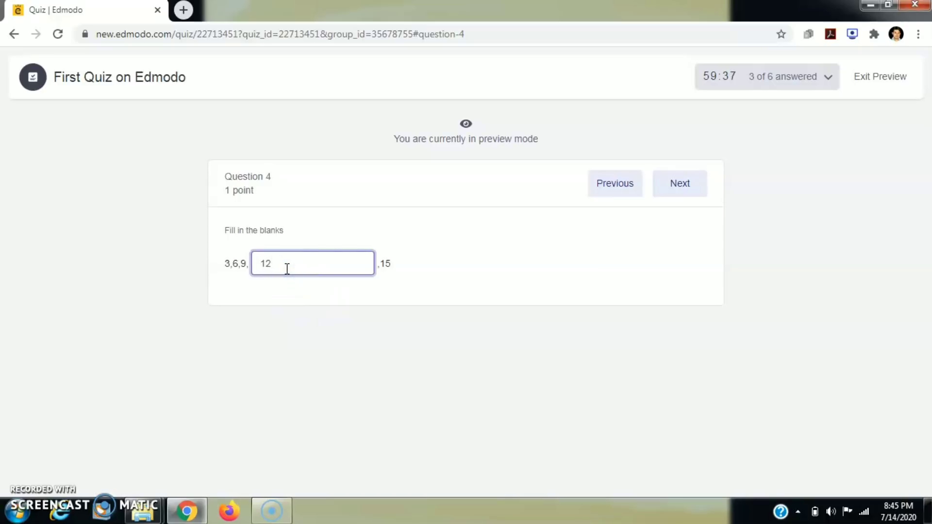
left_click(686, 180)
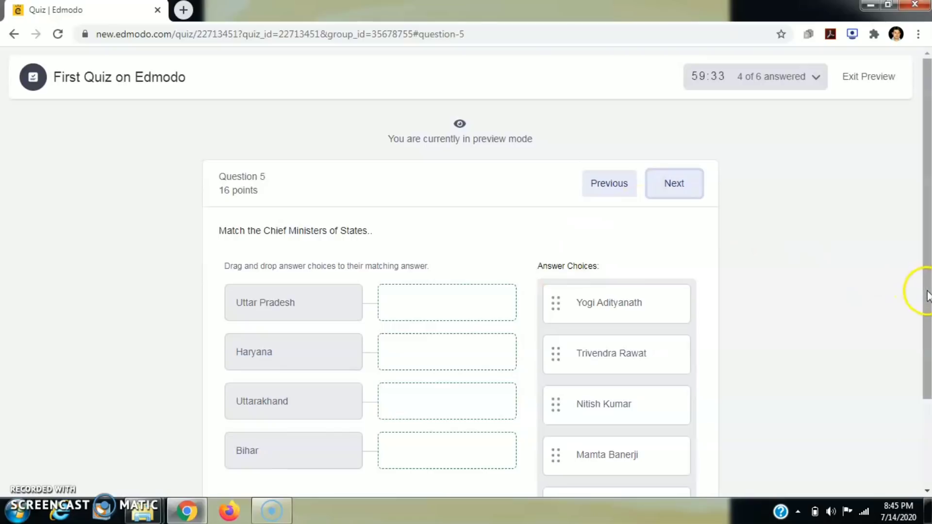
- Match Yogi Adityanath, Manohar Lal Khattar, Trivendra Rawat and Nitish Kumar to Uttar Pradesh, Haryana, Uttarakhand, Bihar
left_click_drag(928, 291, 925, 404)
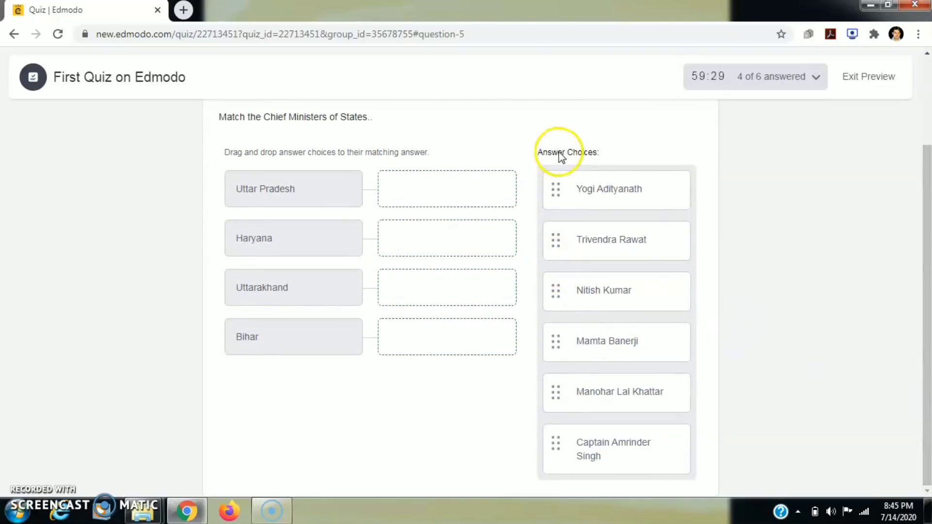
left_click_drag(602, 194, 465, 193)
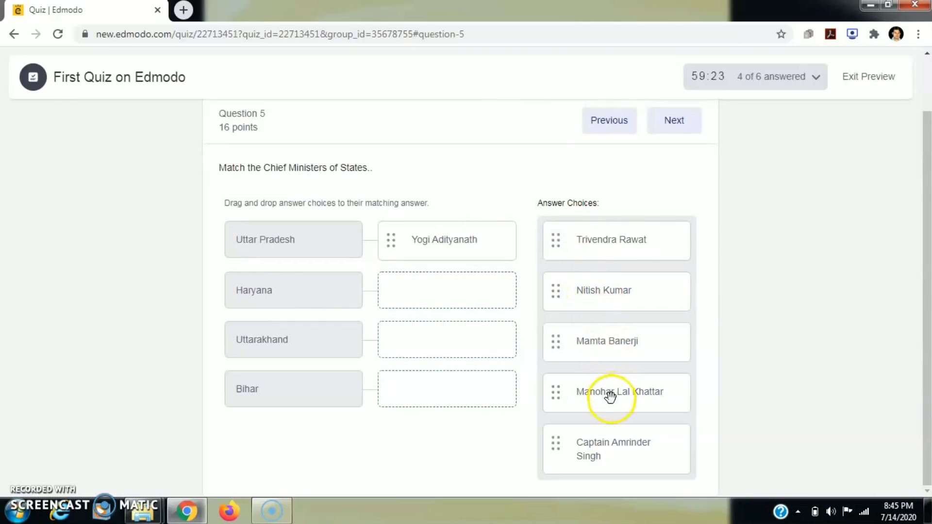
left_click_drag(608, 396, 445, 287)
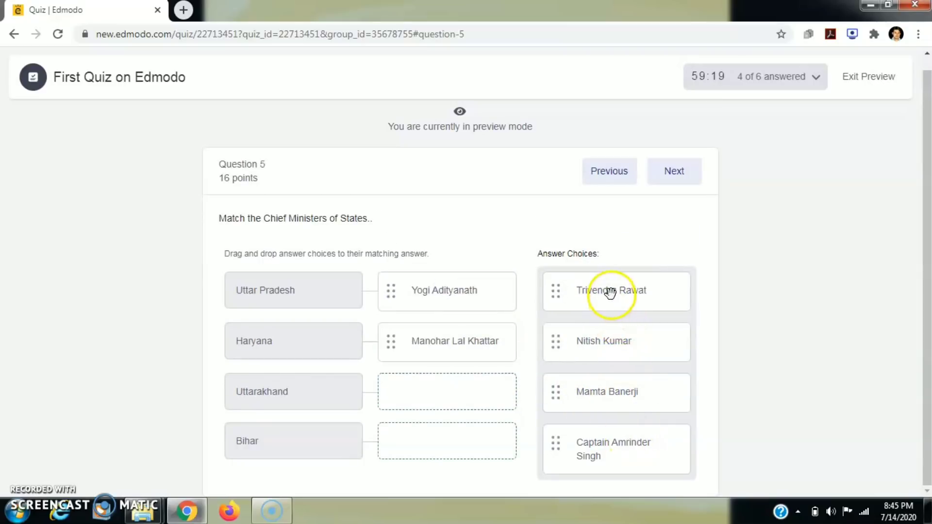
left_click_drag(601, 293, 466, 396)
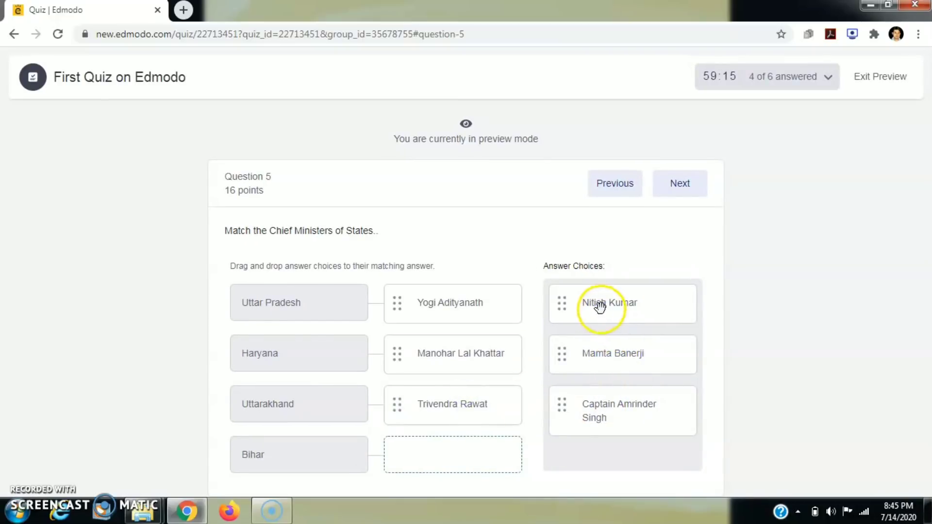
left_click_drag(599, 306, 448, 452)
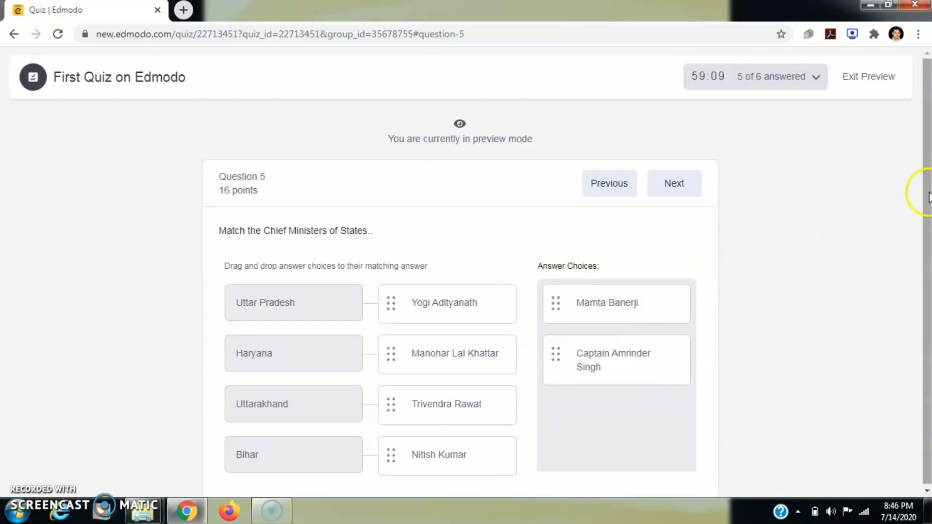
left_click_drag(928, 198, 929, 227)
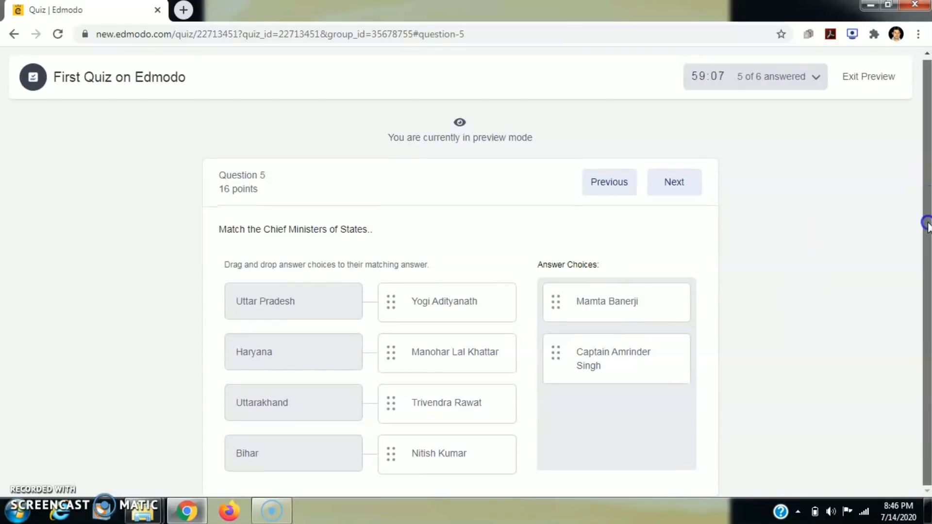
left_click(671, 185)
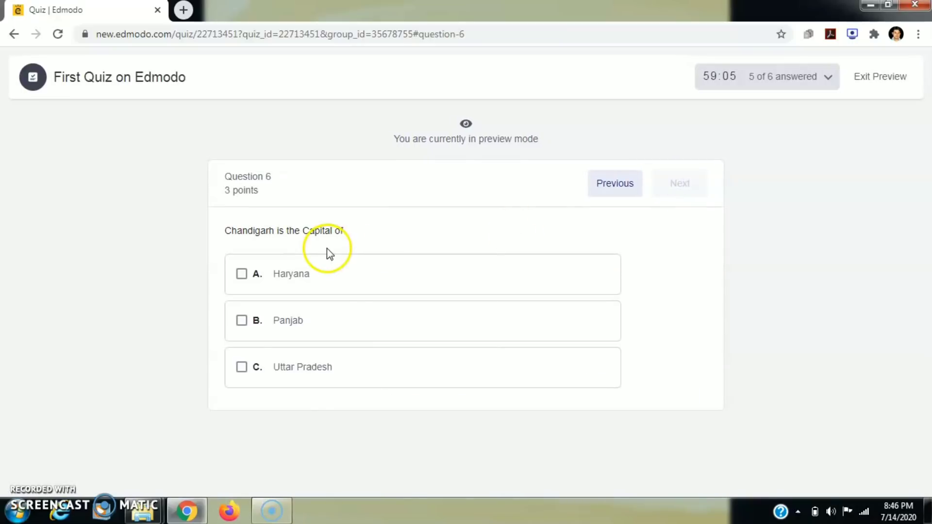
- Tick Haryana and Panjab for question 6, then exit the preview
left_click(241, 275)
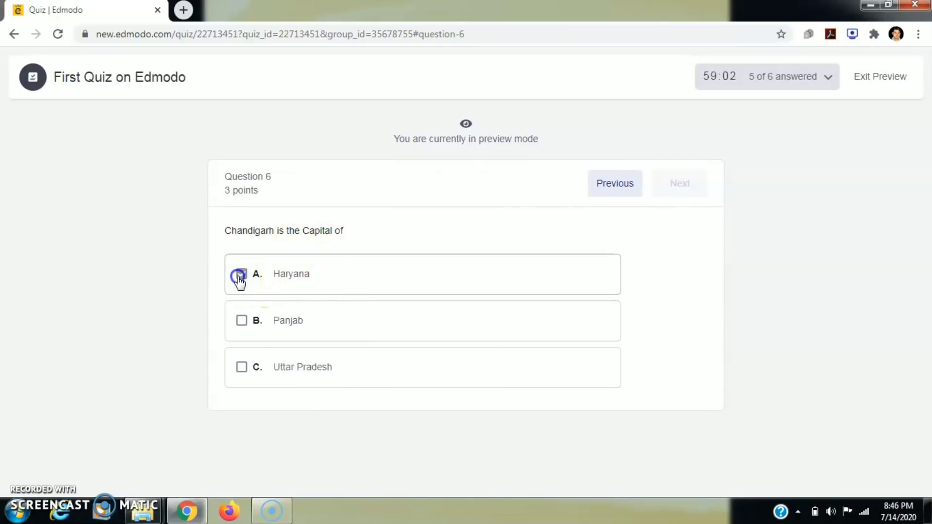
left_click(241, 321)
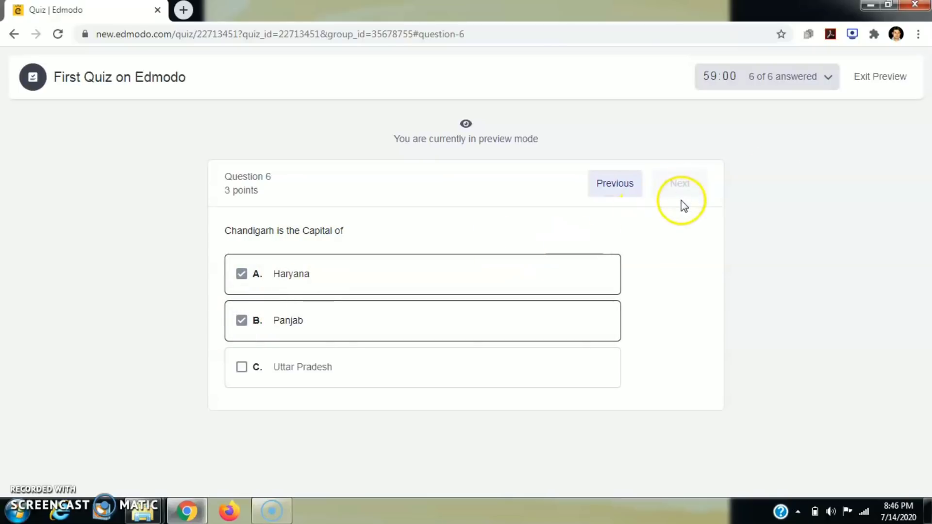
left_click_drag(931, 201, 931, 222)
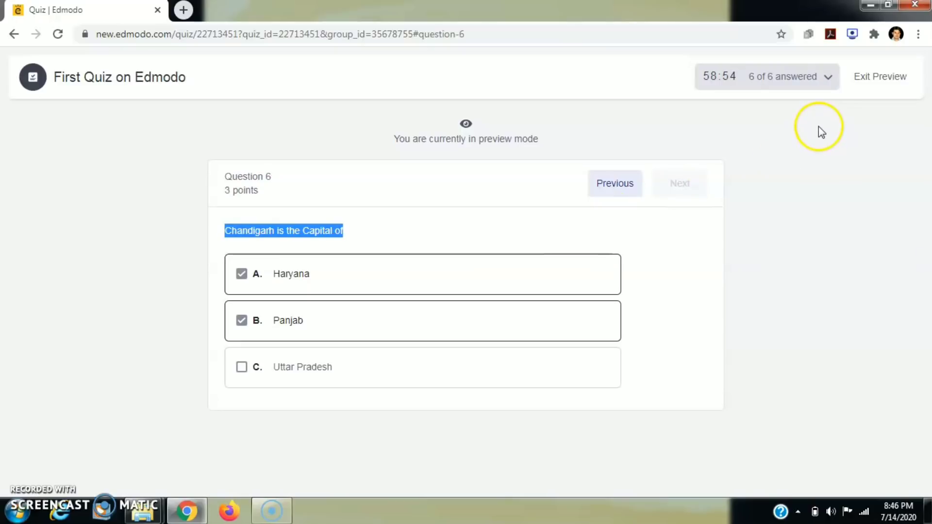
left_click(879, 78)
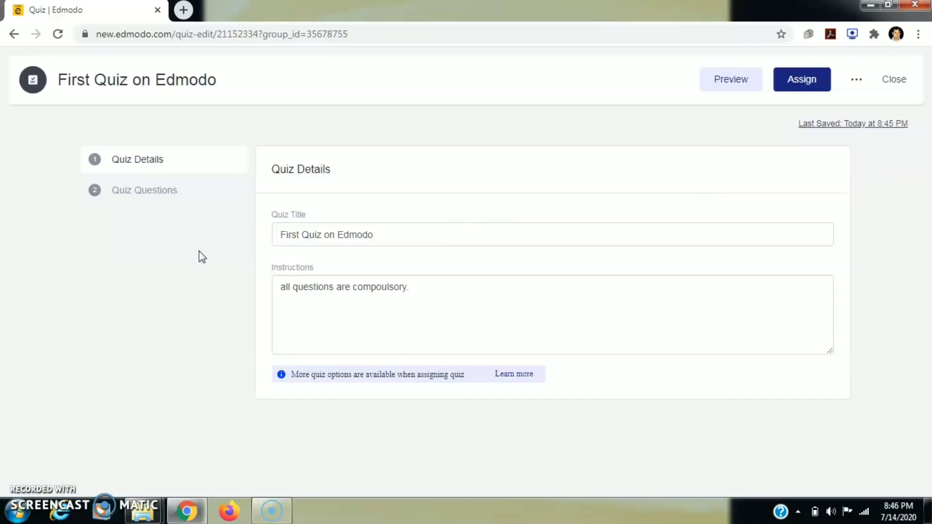
- Assign the quiz to btech cs 2nd yr too, due July 16, 2020, locked after due date
left_click(793, 86)
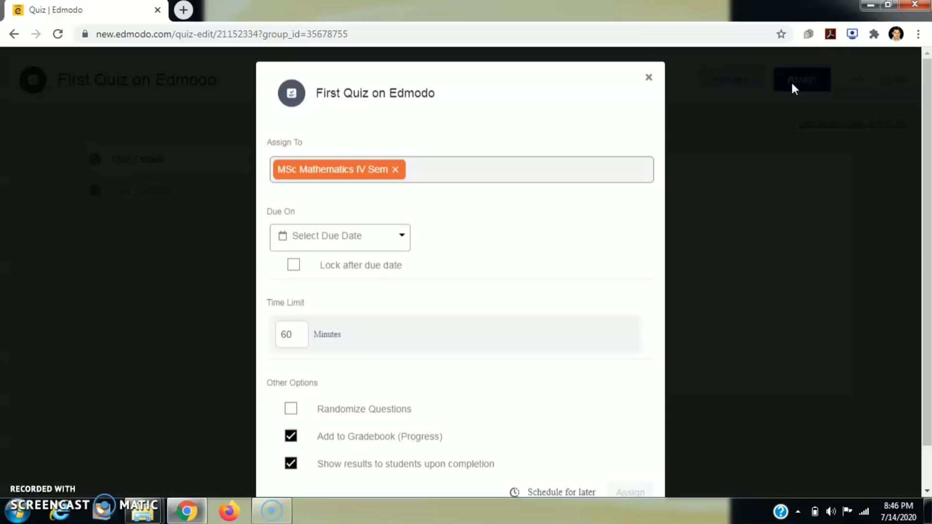
left_click(436, 173)
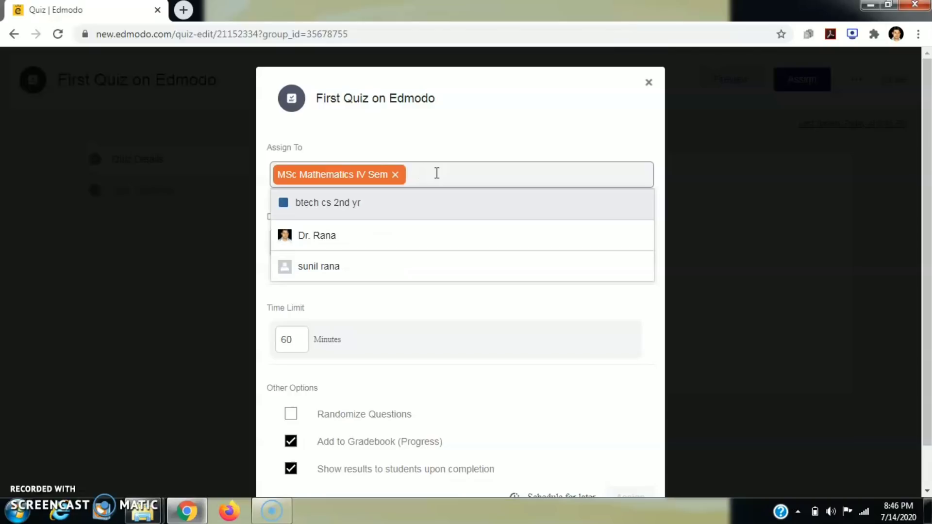
left_click(349, 201)
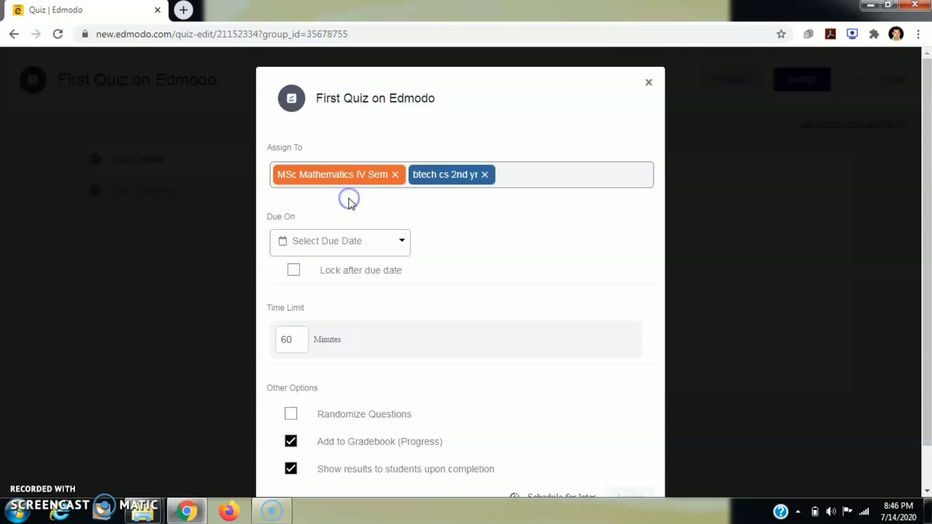
left_click(395, 245)
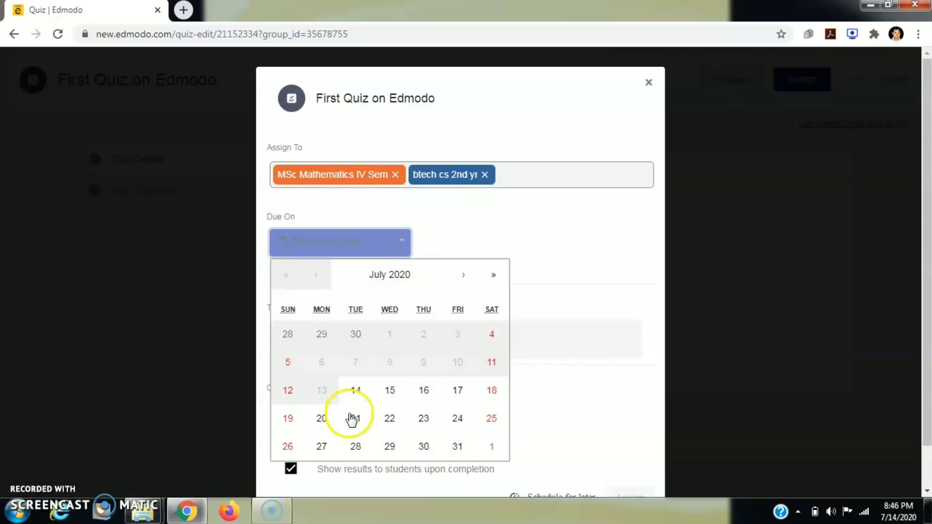
left_click(421, 394)
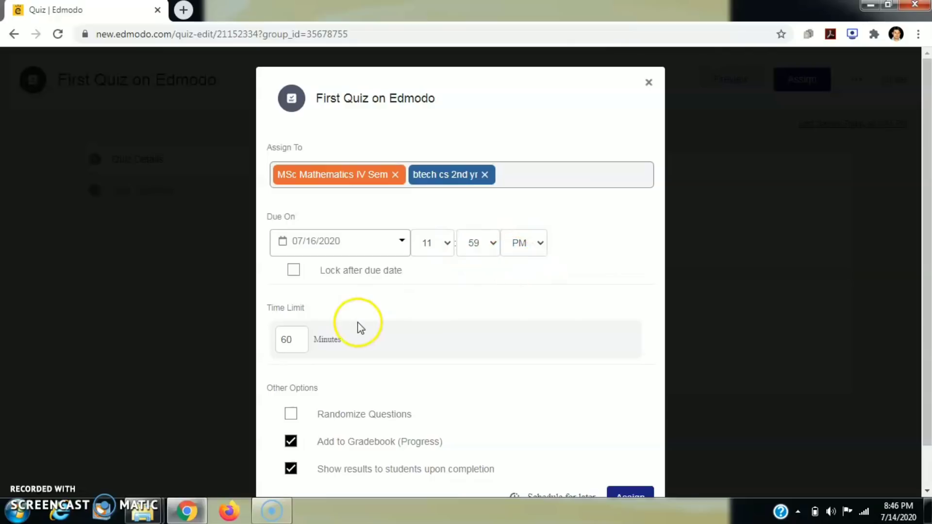
left_click(293, 270)
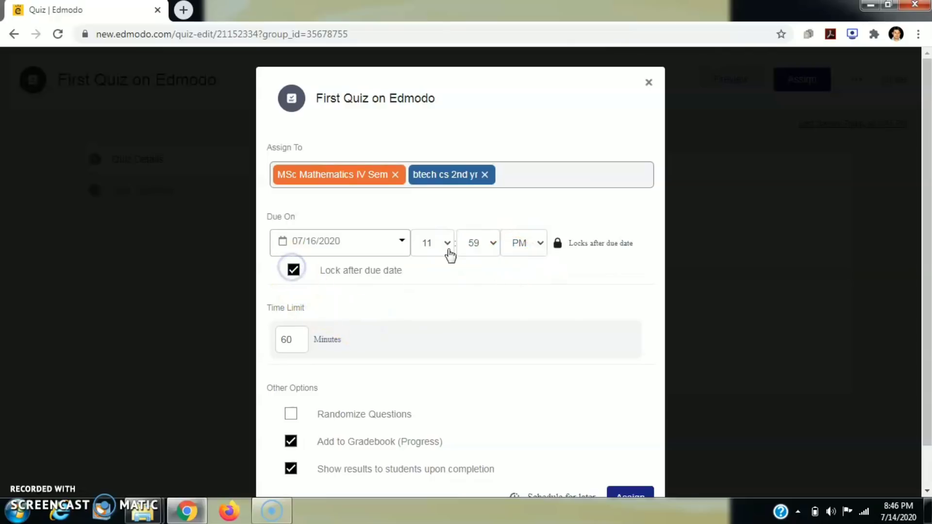
- Change the time limit from 60 to 20 minutes, randomize questions, and keep delivery unscheduled
left_click_drag(930, 210, 930, 270)
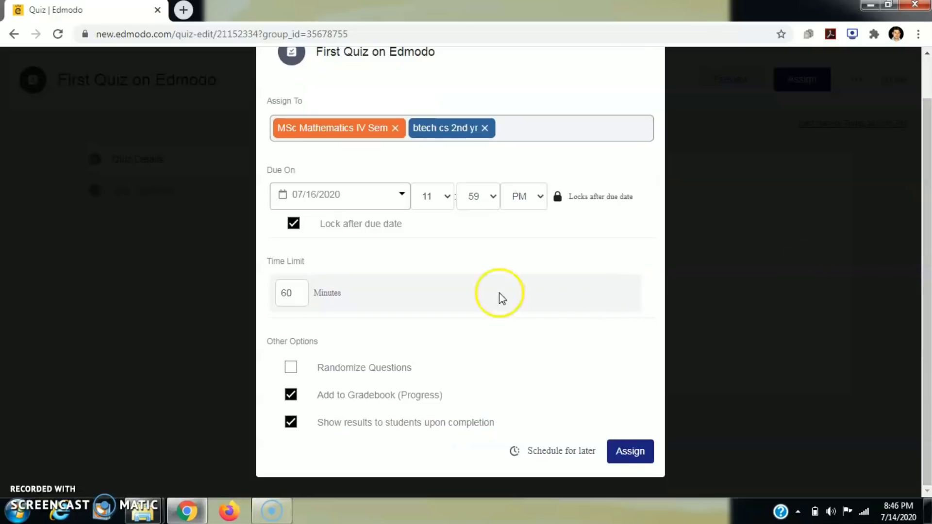
left_click(297, 293)
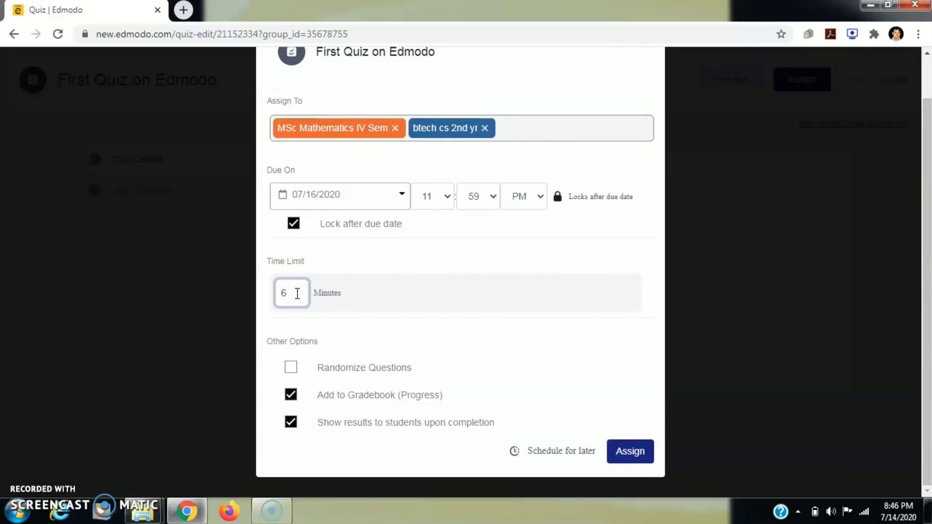
key("BackSpace")
type("20")
left_click(292, 368)
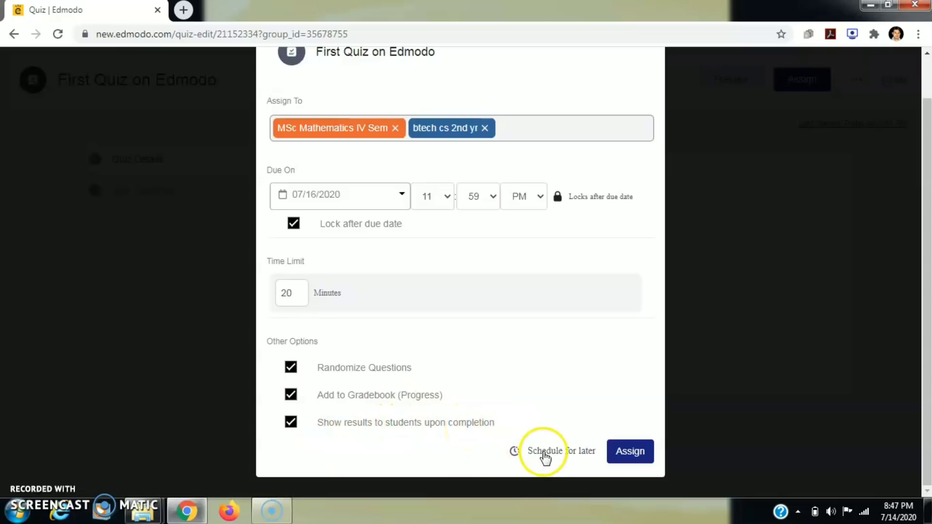
left_click(563, 452)
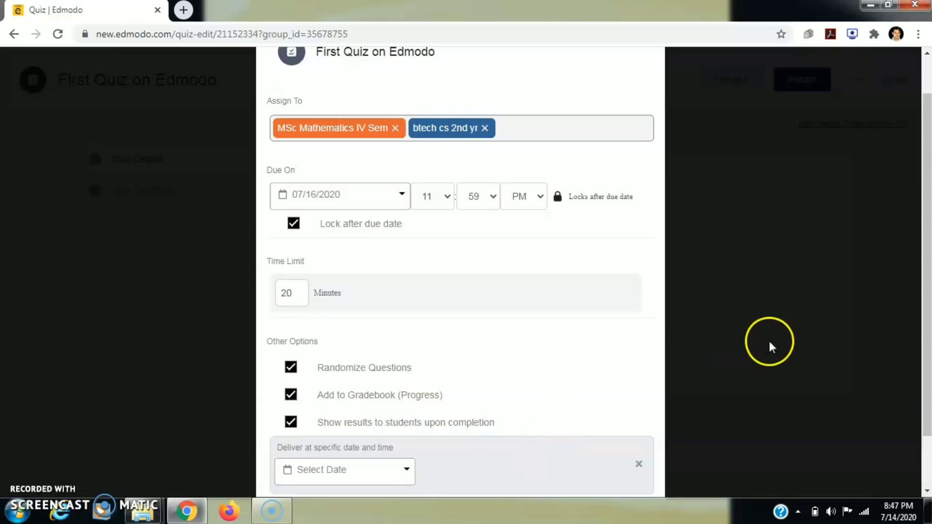
left_click_drag(927, 310, 931, 383)
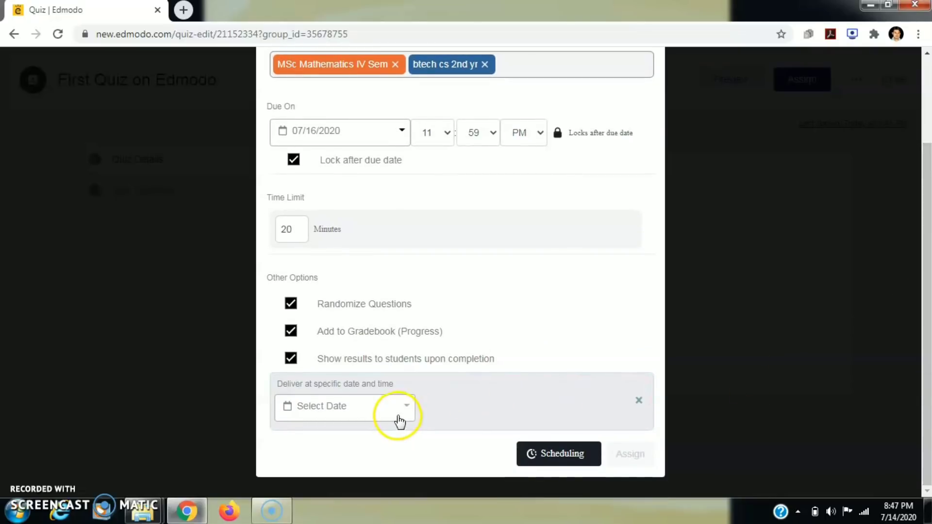
left_click(639, 401)
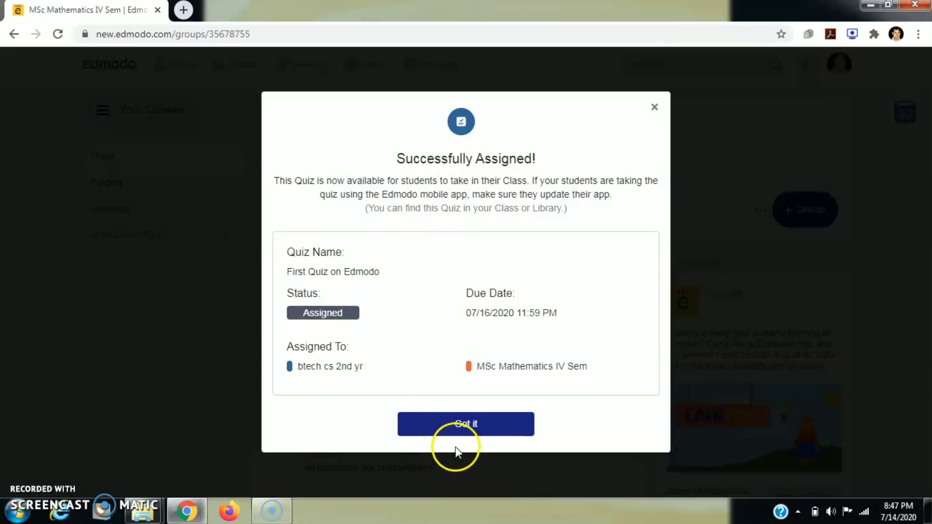
- Dismiss the success message and review the quiz post and What's Due entry in the class feed
left_click(454, 423)
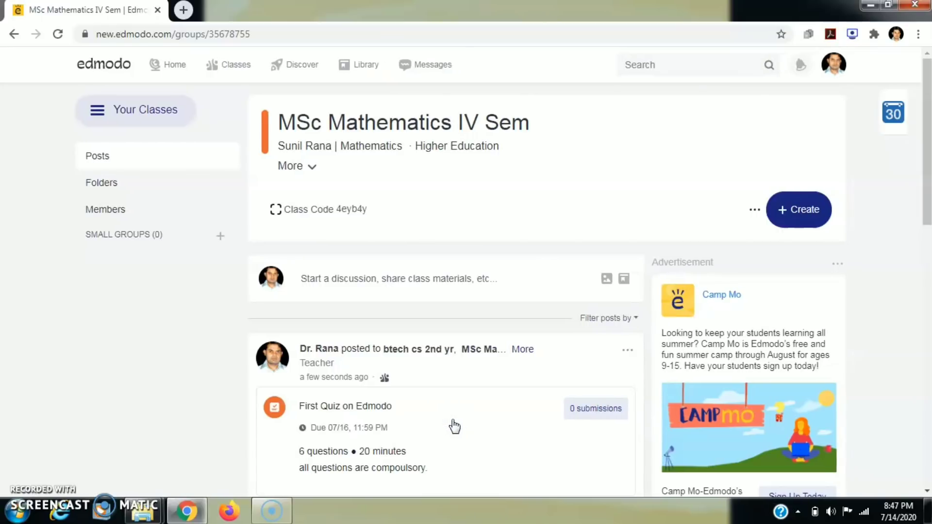
left_click_drag(928, 187, 928, 244)
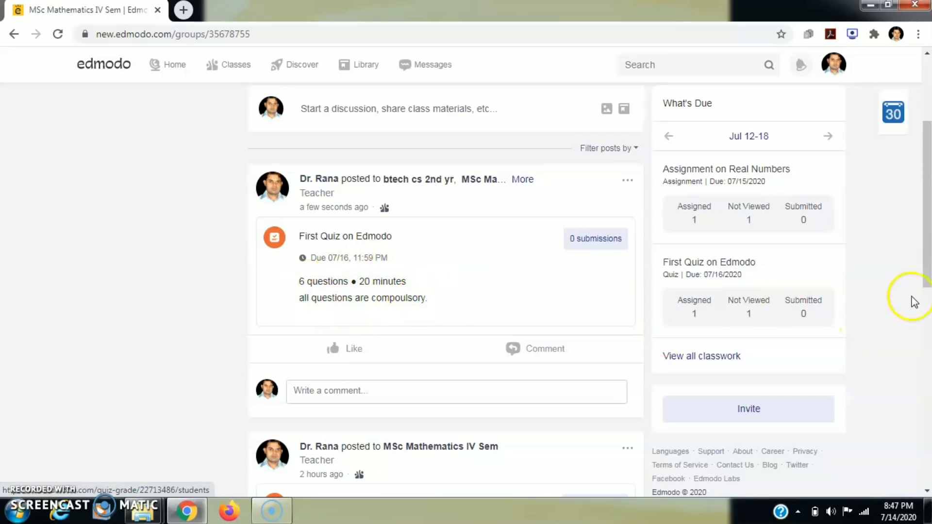
scroll(927, 284, "down", 1)
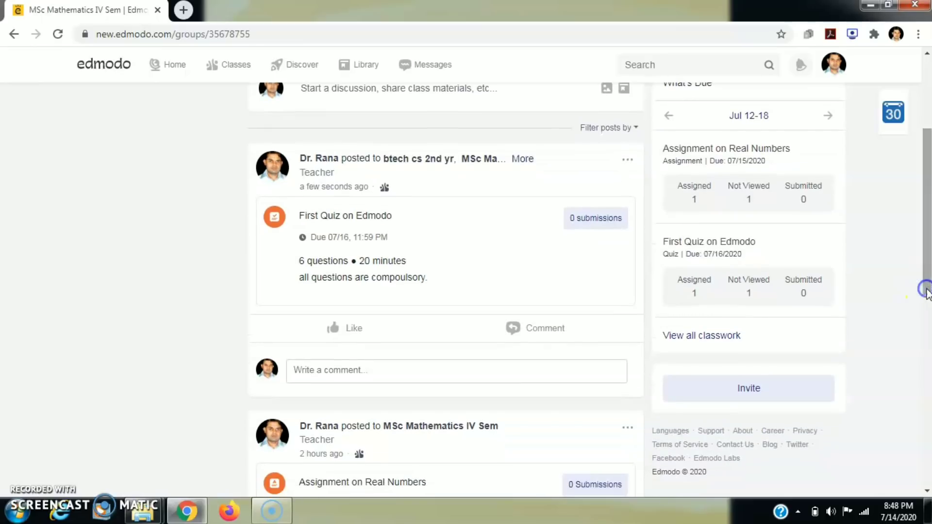
scroll(925, 281, "up", 2)
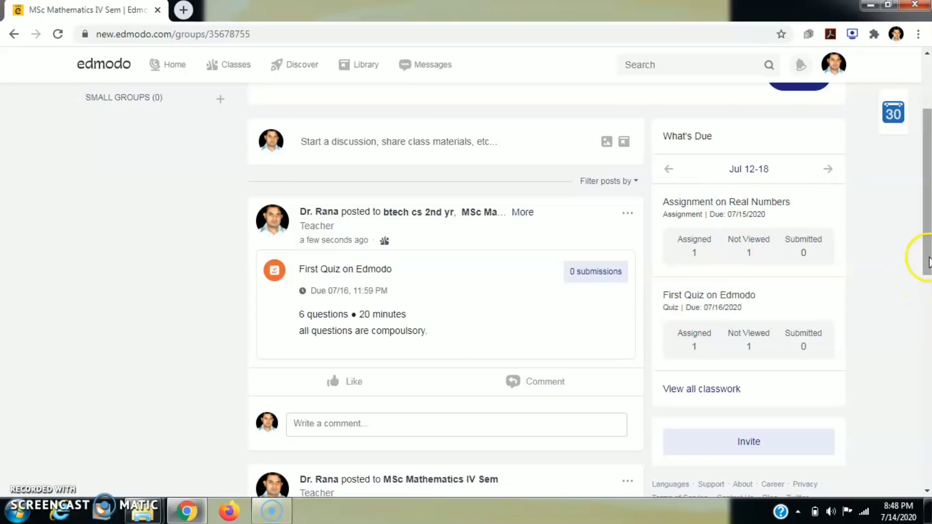
left_click_drag(929, 262, 924, 175)
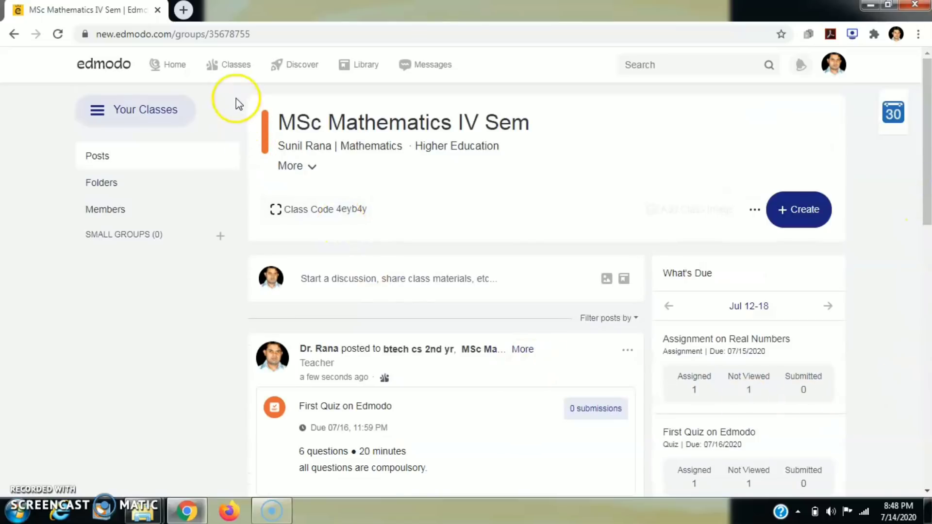
mouse_move(225, 67)
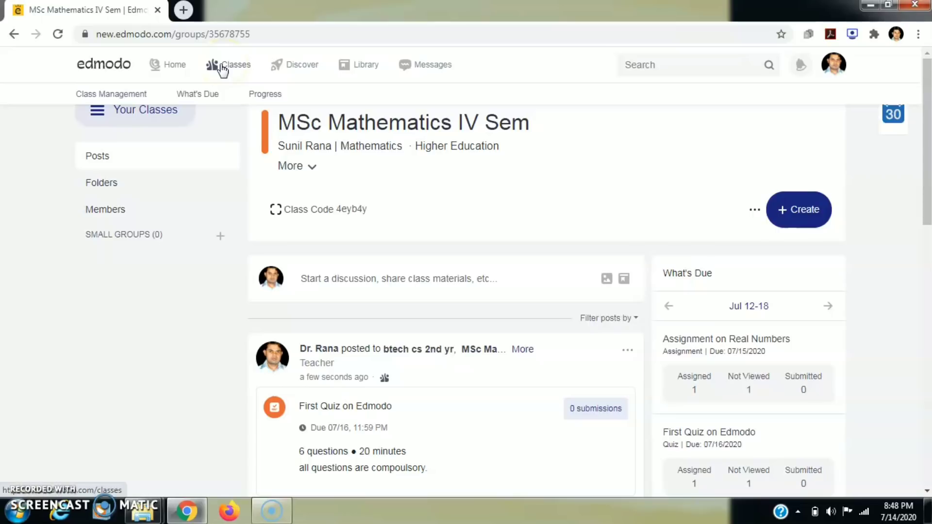
- Go from the classes overview through What's Due's Reviewed tab to the btech cs 2nd yr gradebook
left_click(122, 96)
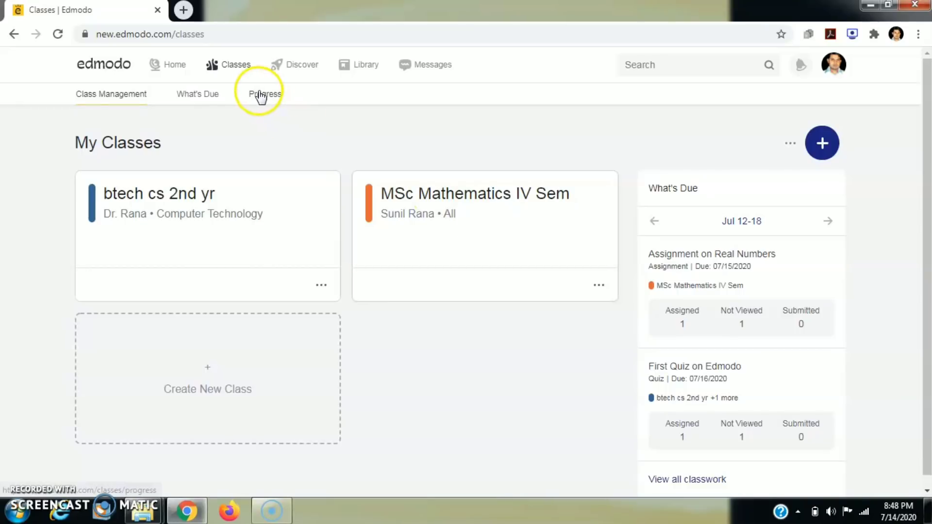
left_click(210, 100)
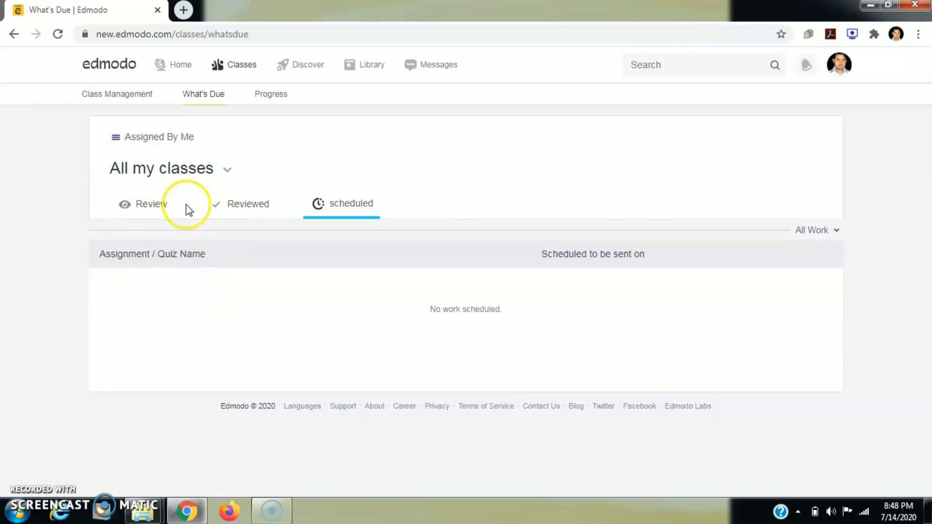
left_click(233, 208)
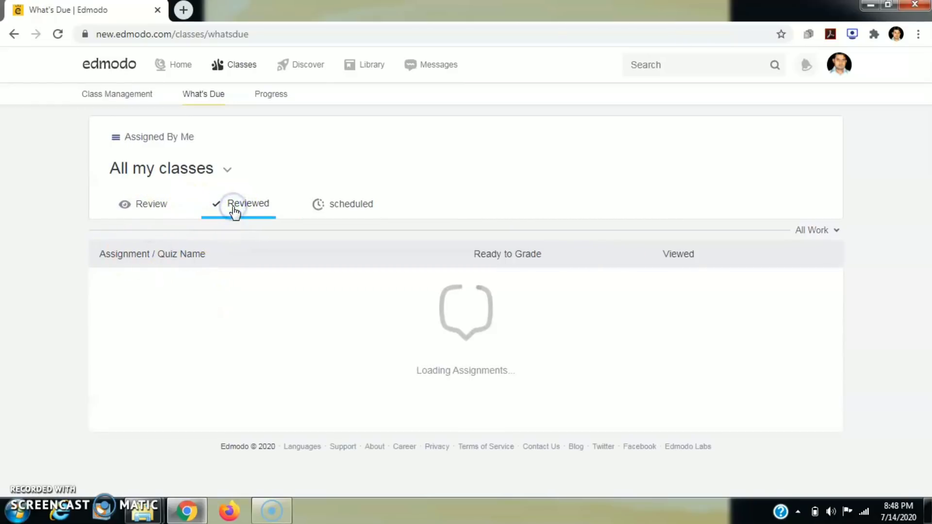
left_click(273, 96)
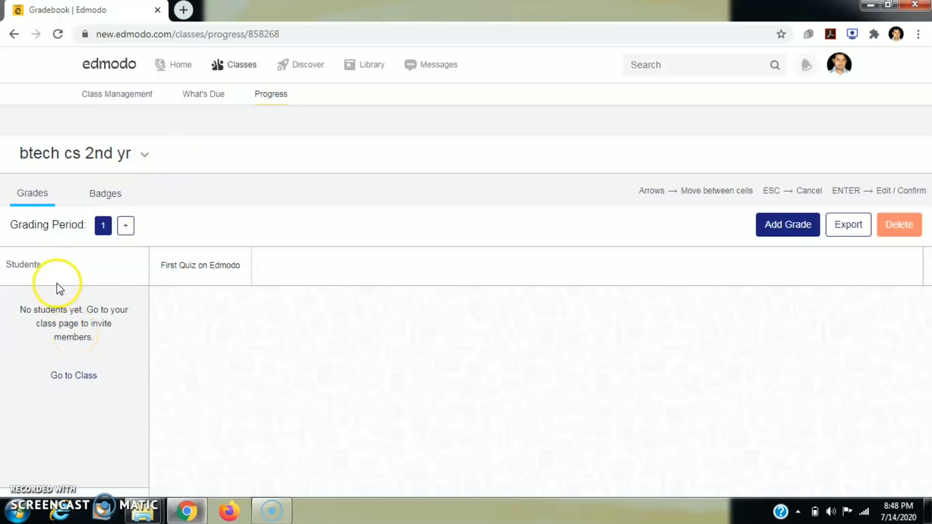
- Cancel a new grade form, then export the gradebook and open btech cs 2nd yr.csv
left_click(800, 236)
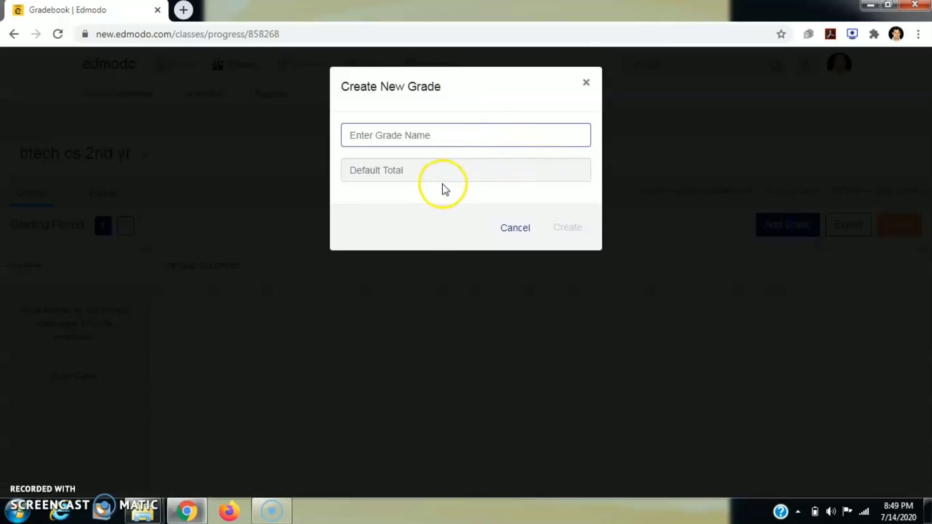
left_click(427, 179)
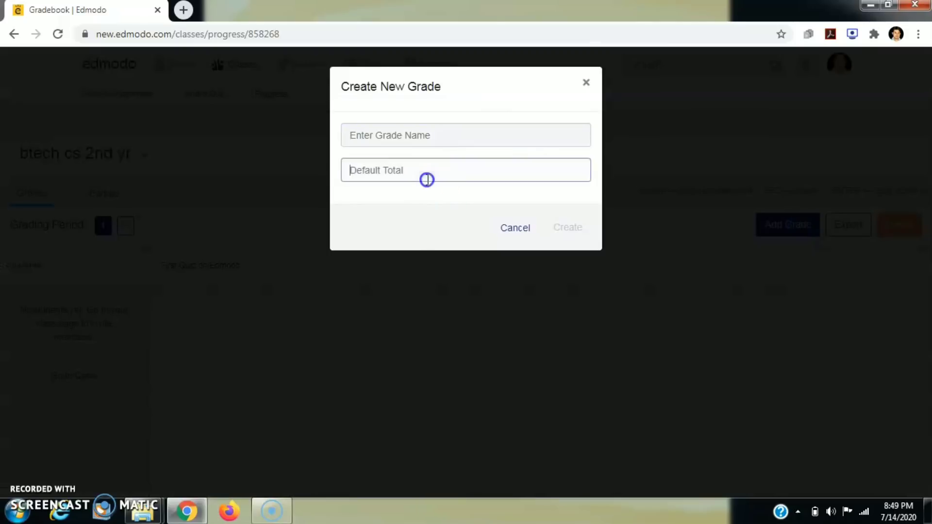
left_click(507, 228)
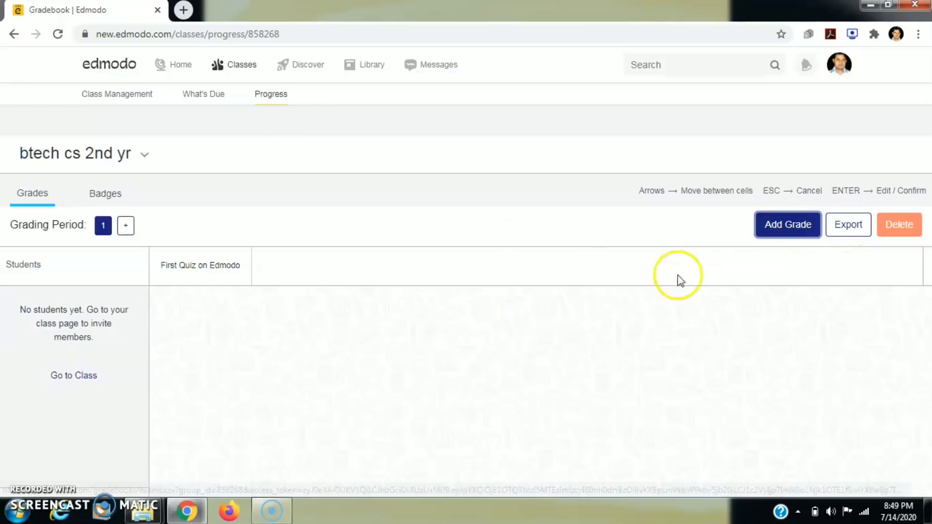
left_click(848, 233)
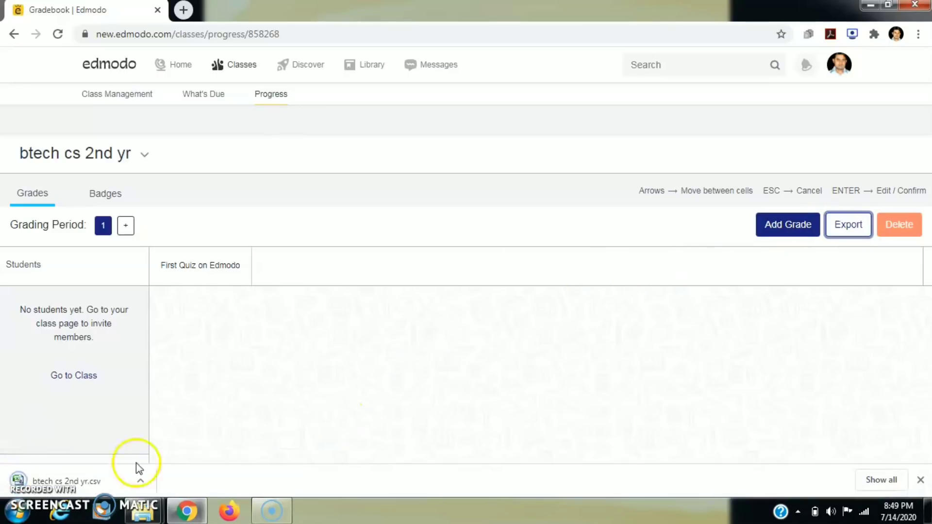
left_click(110, 481)
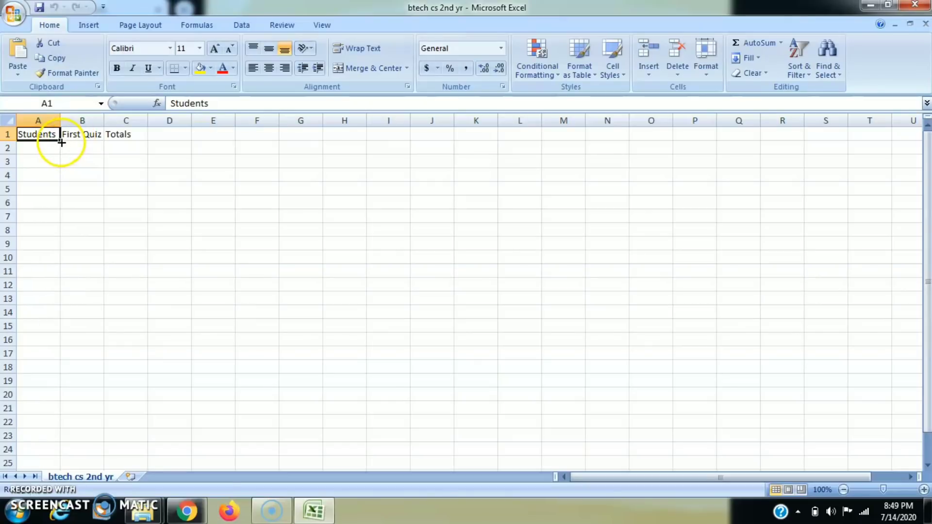
- Fill the Students heading down column A, then close Excel without saving
left_click_drag(61, 143, 192, 327)
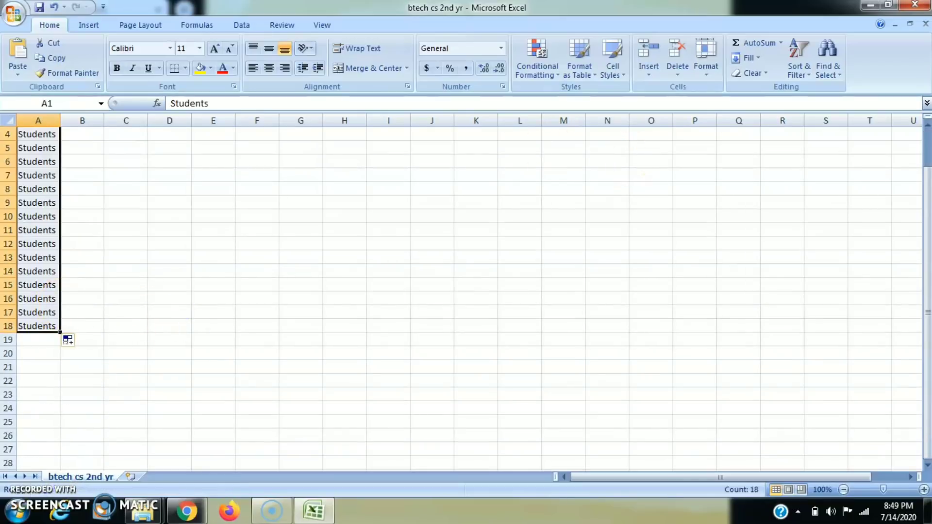
left_click(924, 7)
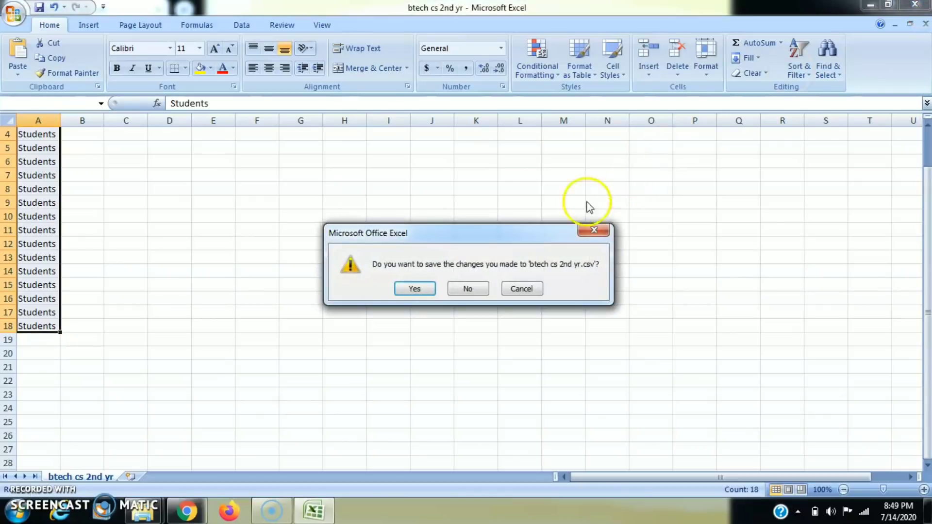
left_click(467, 290)
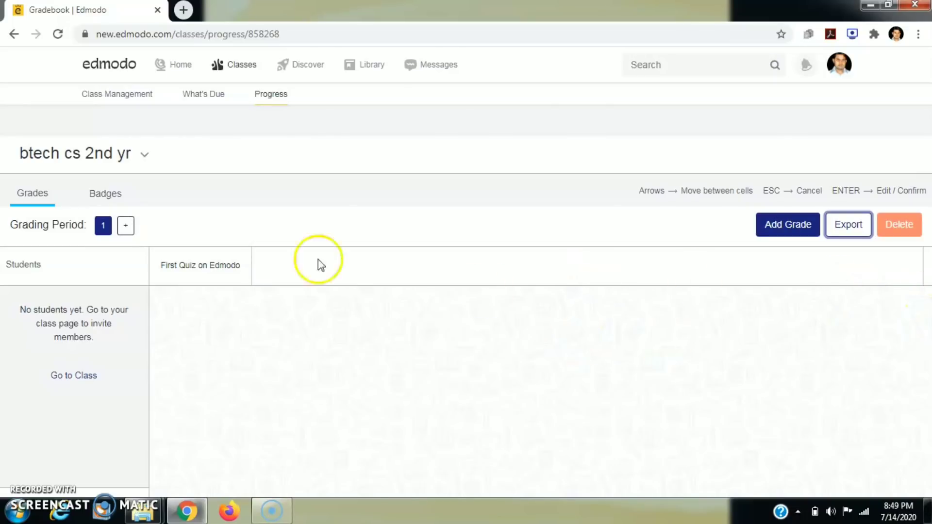
- Visit Discover, return to the Home feed with the quiz post, and open the account menu
left_click(174, 65)
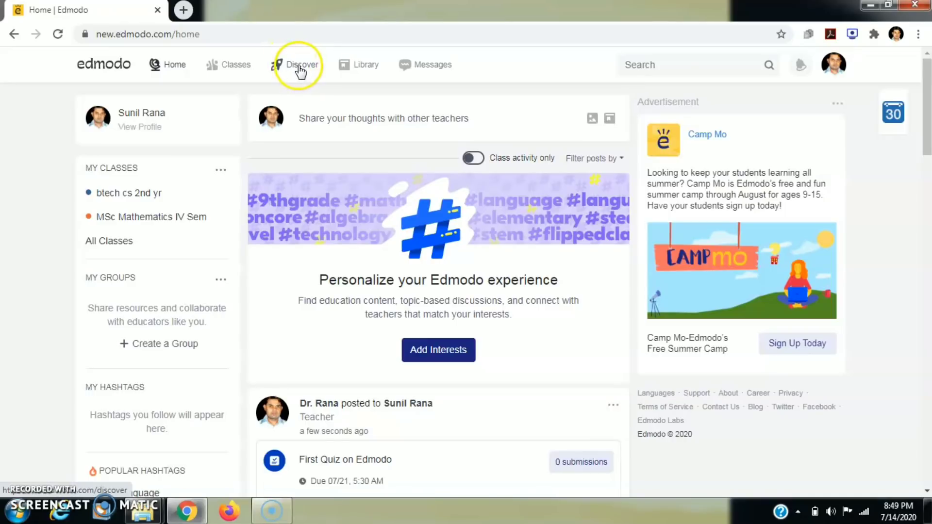
left_click(299, 68)
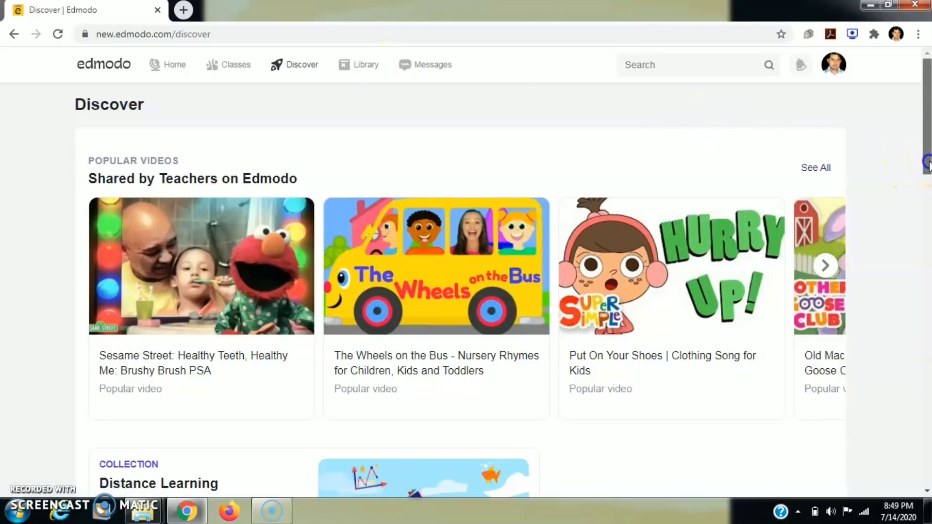
left_click_drag(928, 167, 881, 128)
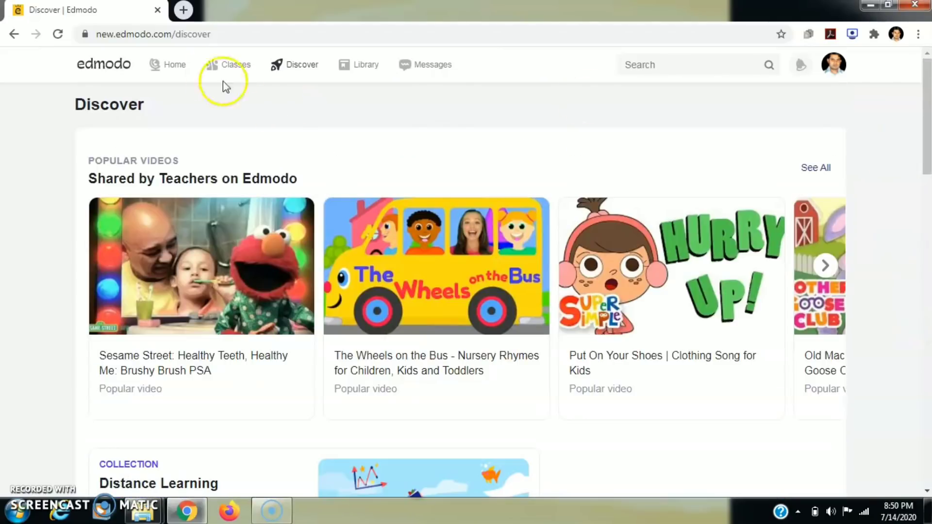
left_click(179, 66)
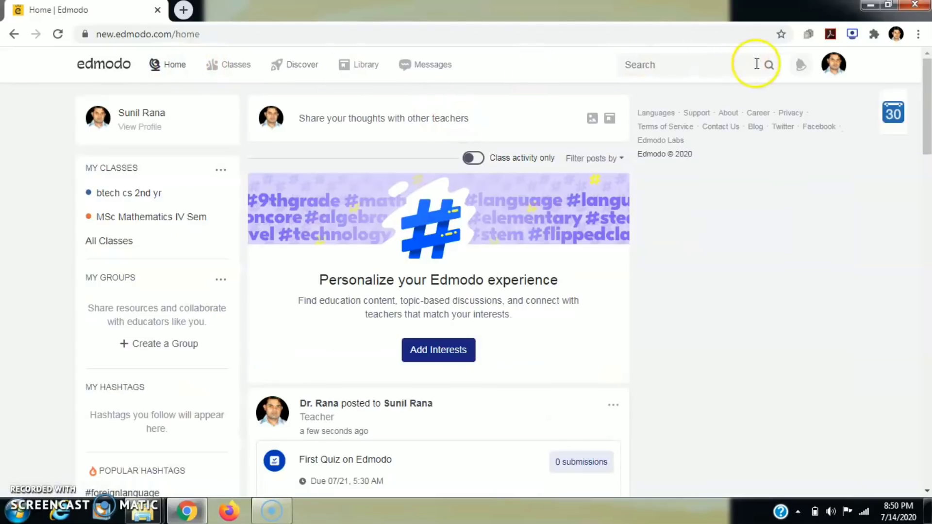
left_click(835, 71)
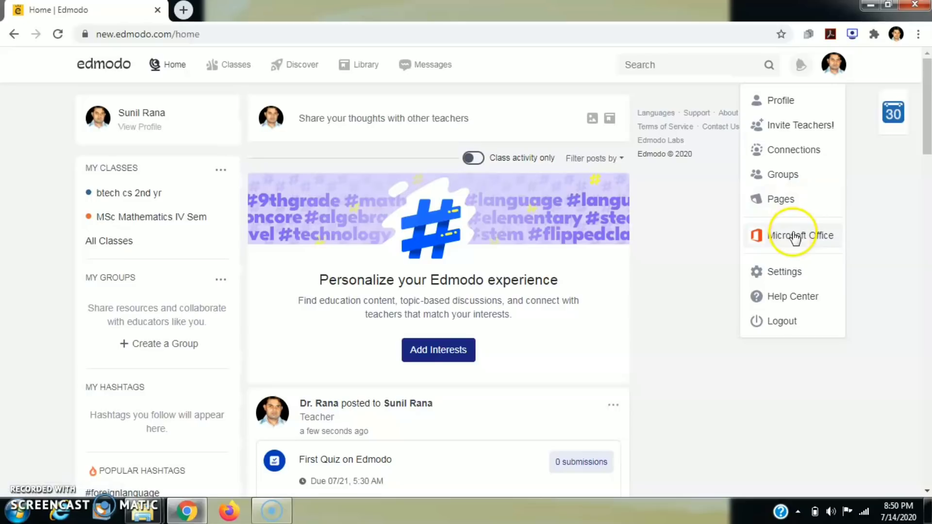
- Review the account Settings page and the custom profile URL unchanged, then return to the Home feed
left_click(785, 272)
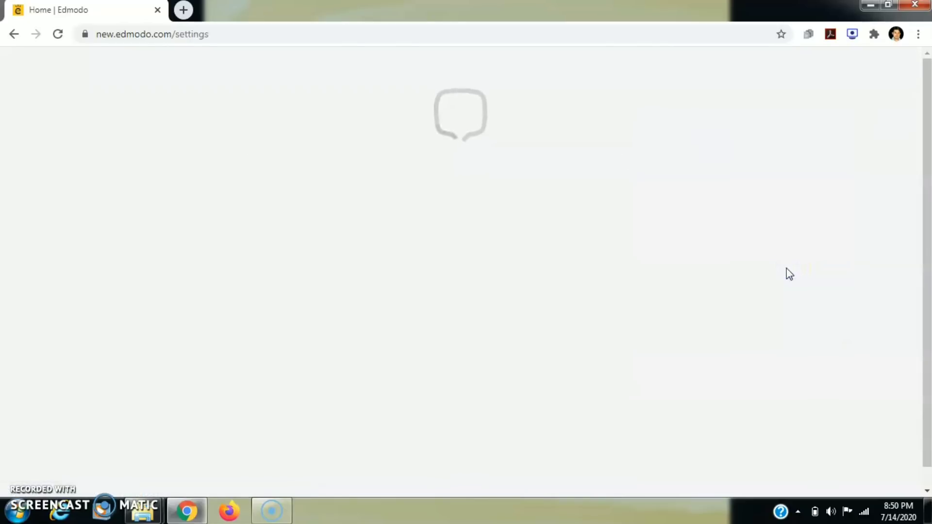
left_click_drag(926, 248, 913, 413)
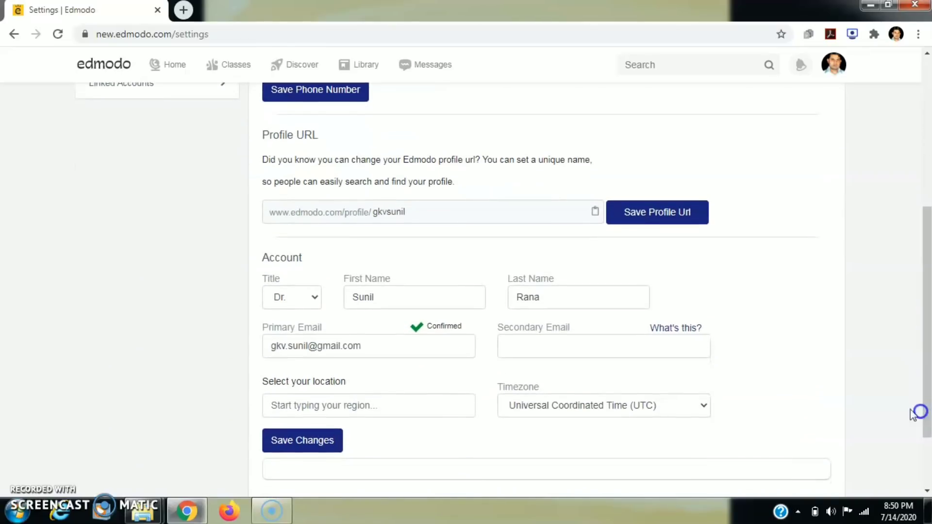
left_click(413, 213)
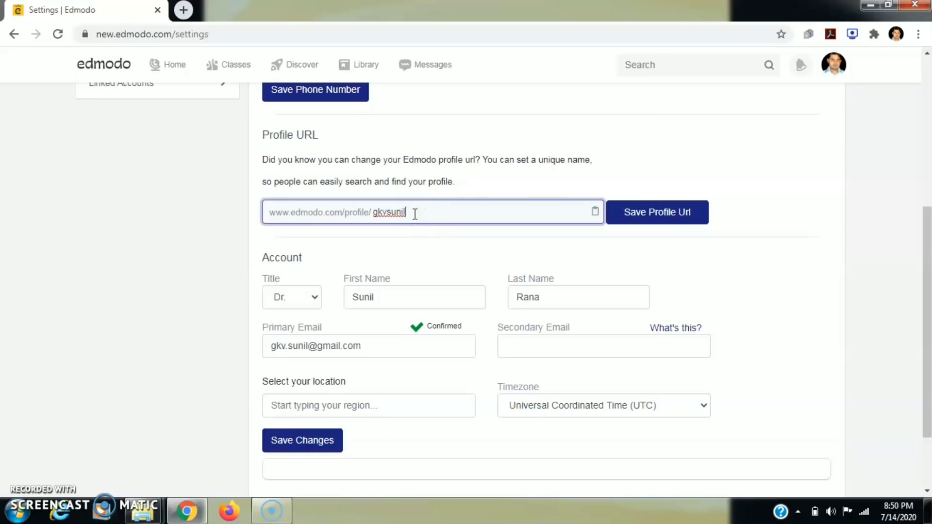
left_click_drag(414, 213, 307, 213)
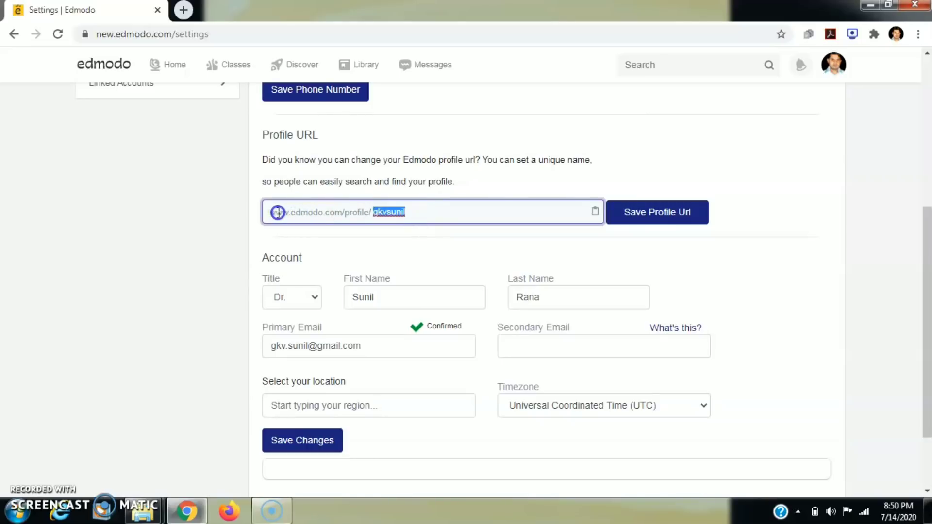
left_click(426, 212)
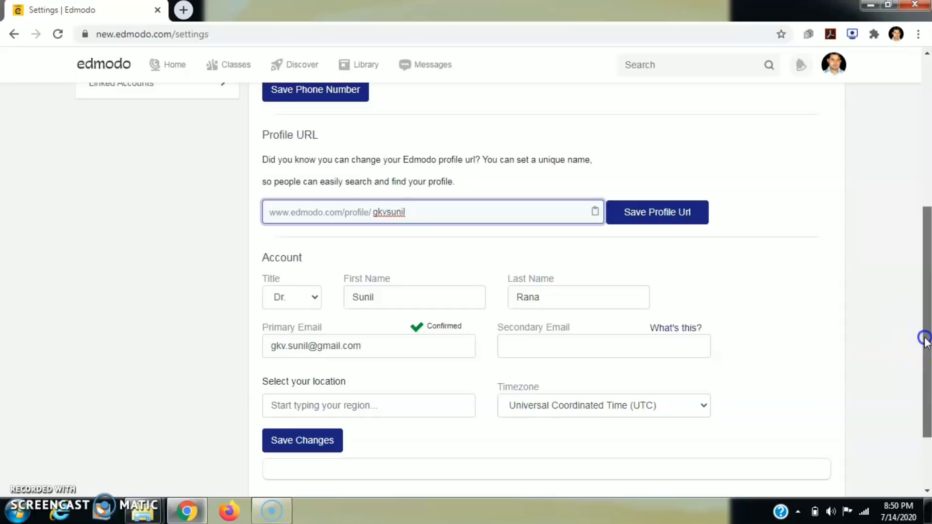
left_click_drag(924, 342, 881, 140)
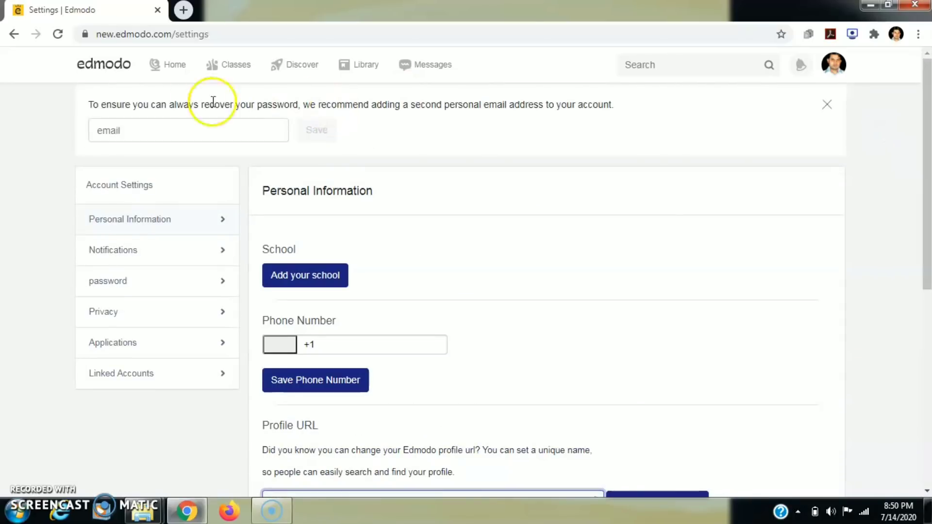
left_click(171, 71)
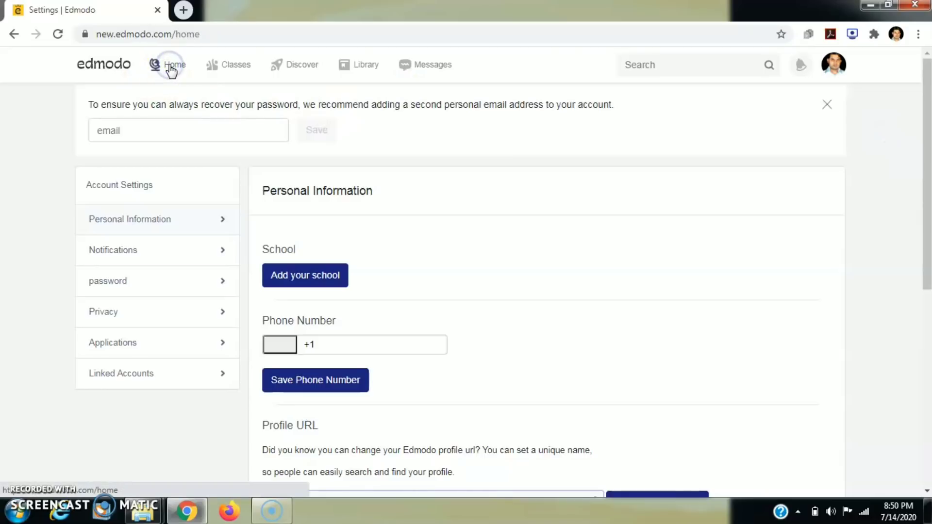